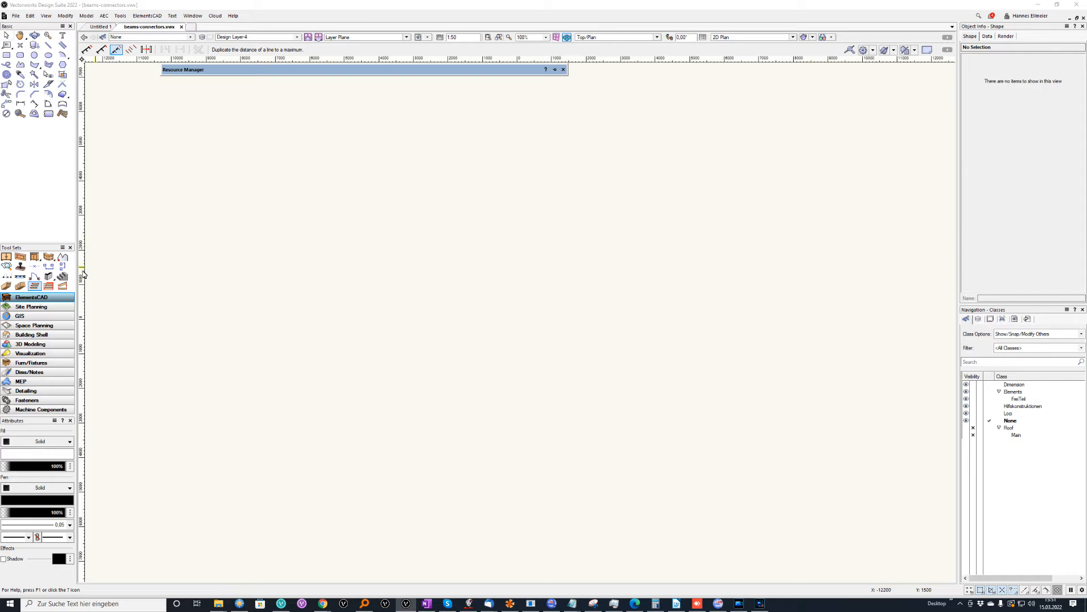
# Draw a horizontal beam 4000 mm long and about 2000 mm wide with the centerline Beam tool
pyautogui.click(7, 286)
pyautogui.click(266, 344)
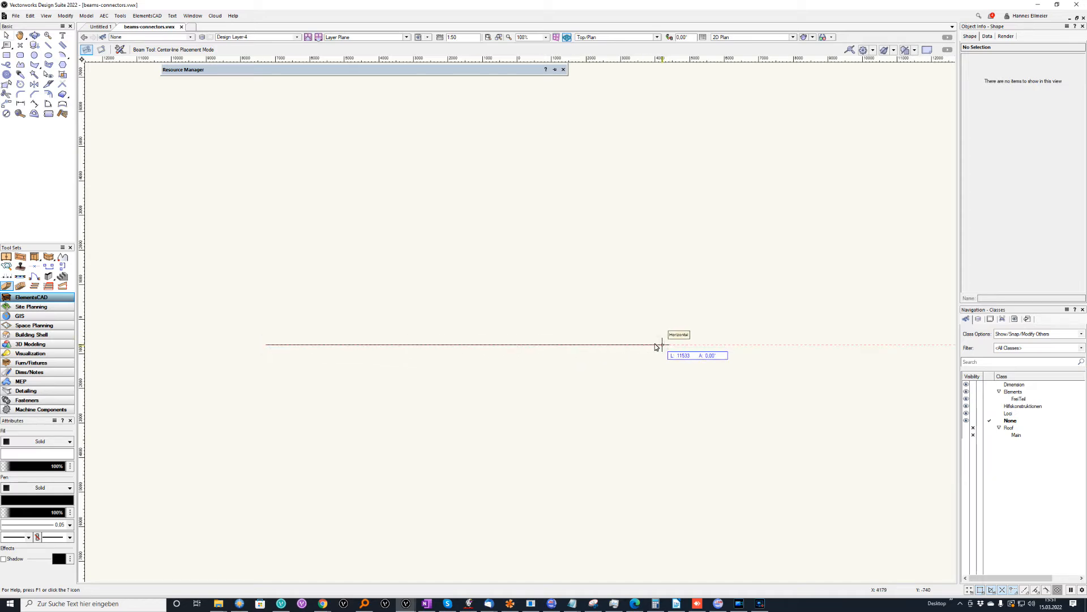
pyautogui.write('4000')
pyautogui.press('Return')
pyautogui.click(471, 349)
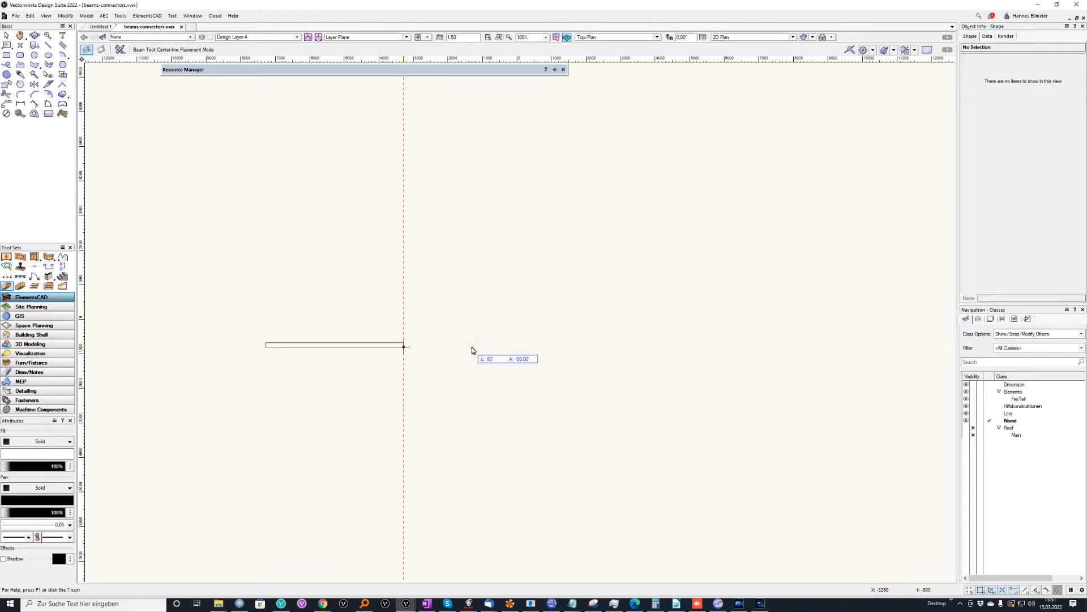
pyautogui.click(441, 310)
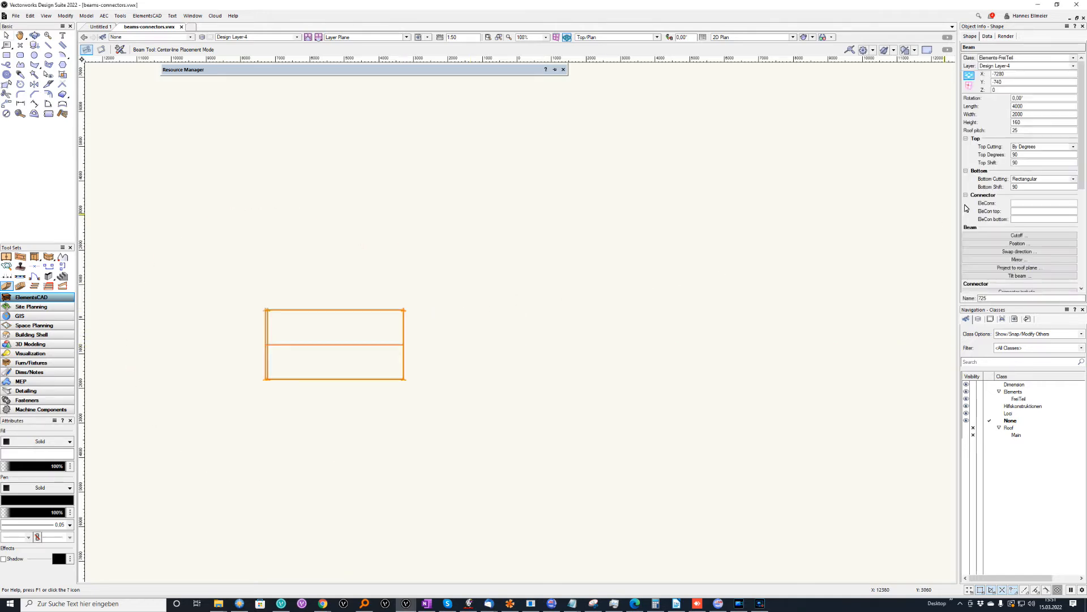
# Set the horizontal beam's width to 120 mm
pyautogui.click(1032, 115)
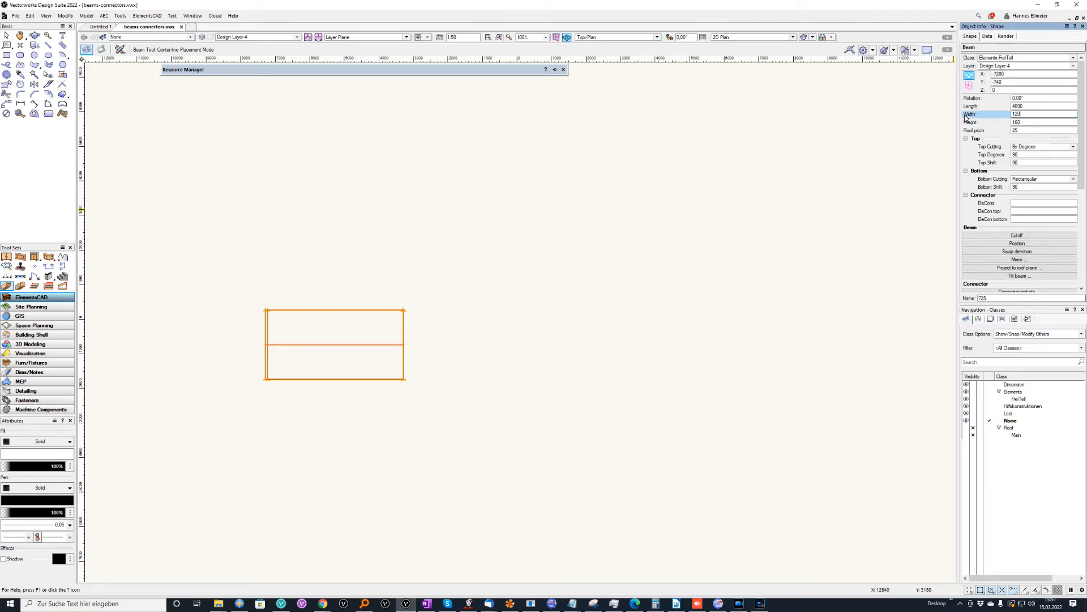
pyautogui.press('Return')
pyautogui.scroll(5, 235, 349)
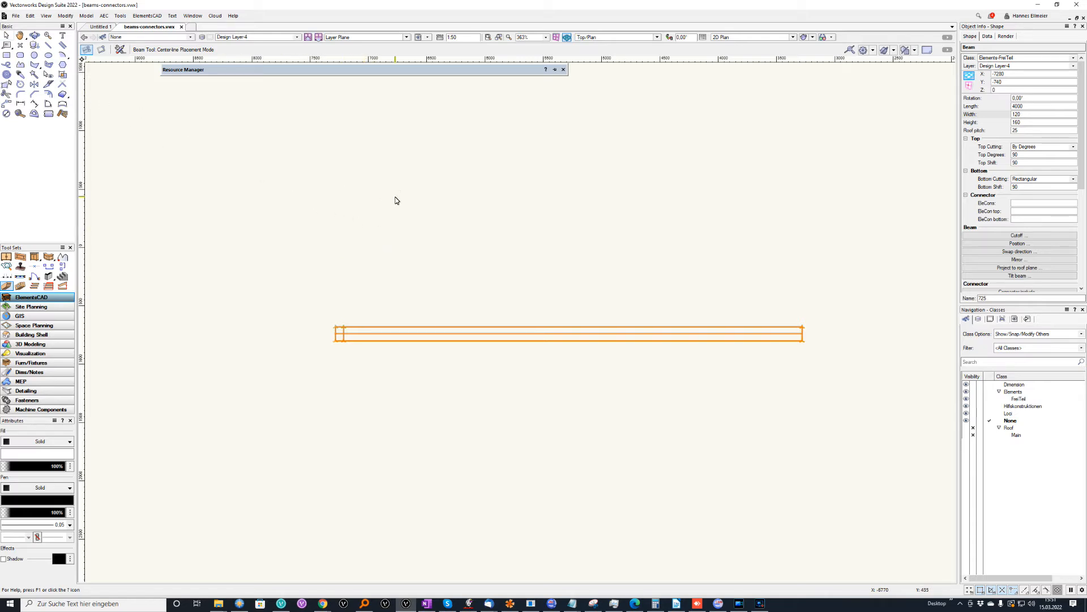
# Create a copy of the beam rotated 90° to the original, with a roof pitch of 0
pyautogui.hotkey('ctrl', 'd')
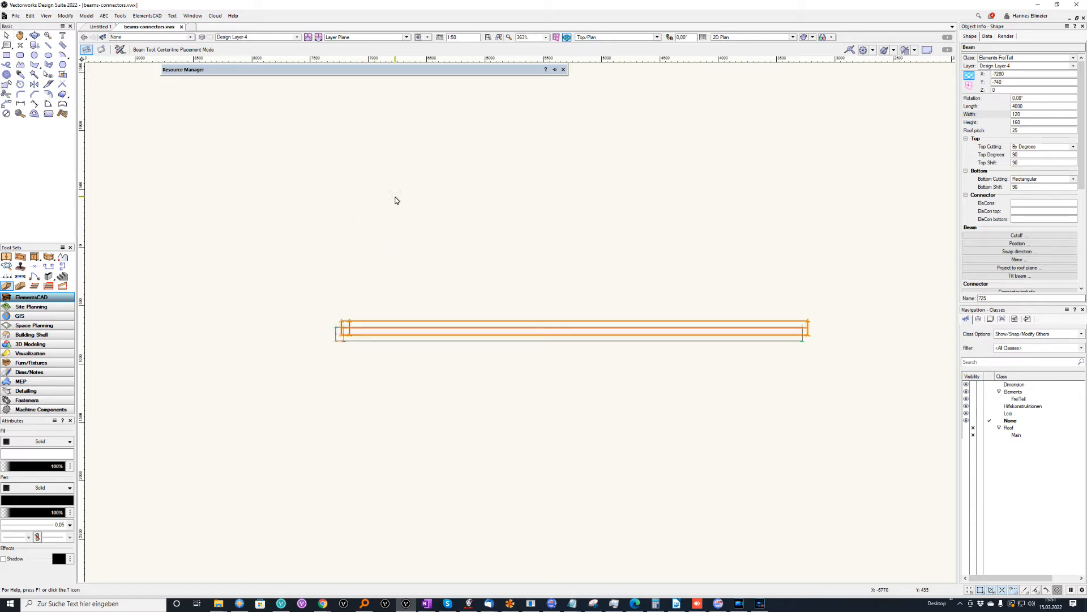
pyautogui.hotkey('ctrl', 'l')
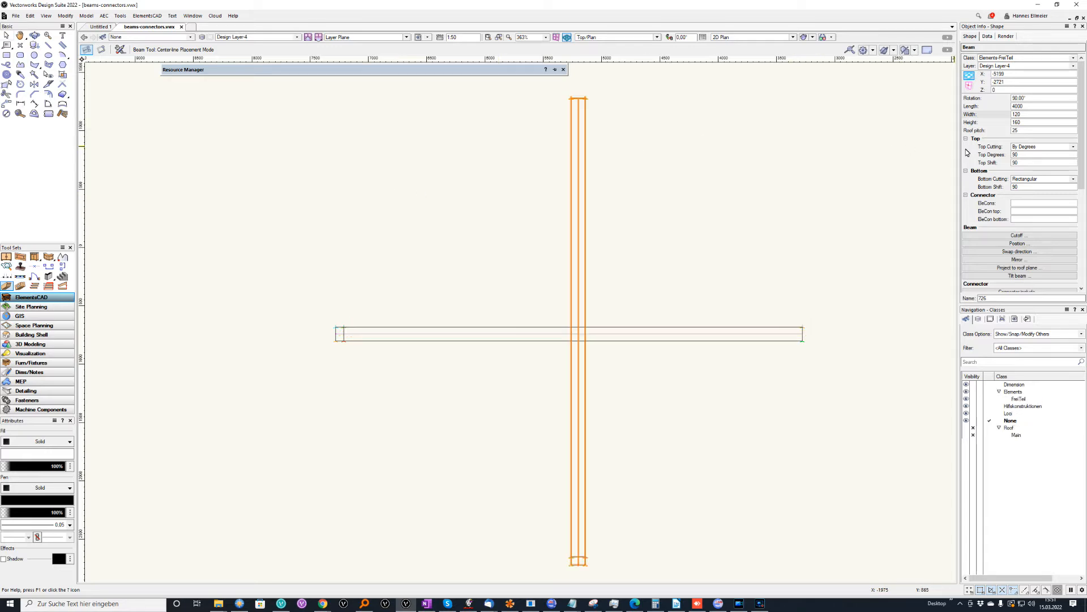
pyautogui.click(1030, 131)
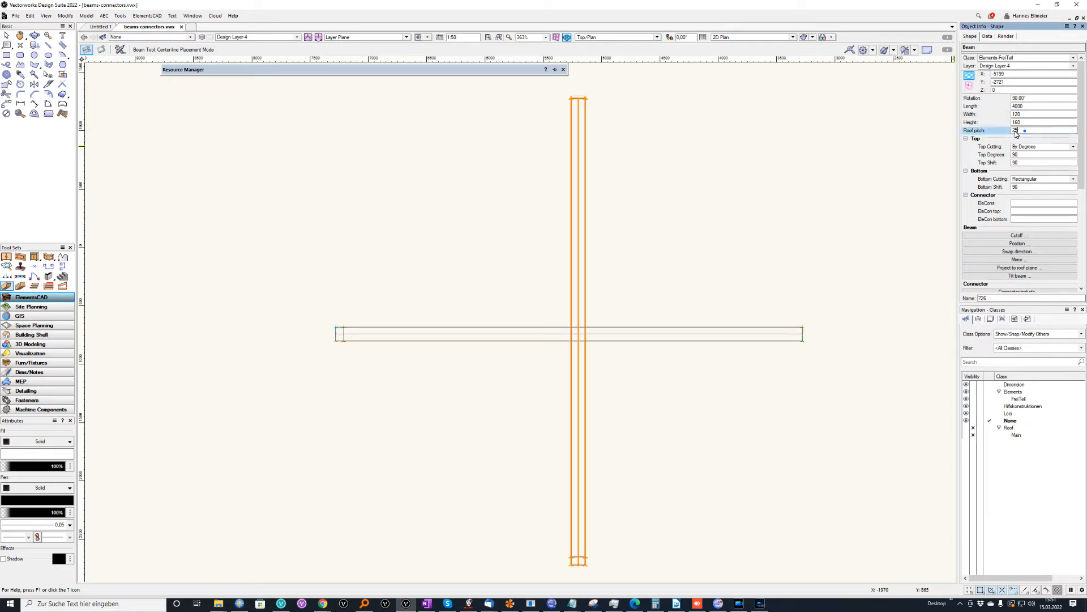
pyautogui.write('0')
pyautogui.press('Return')
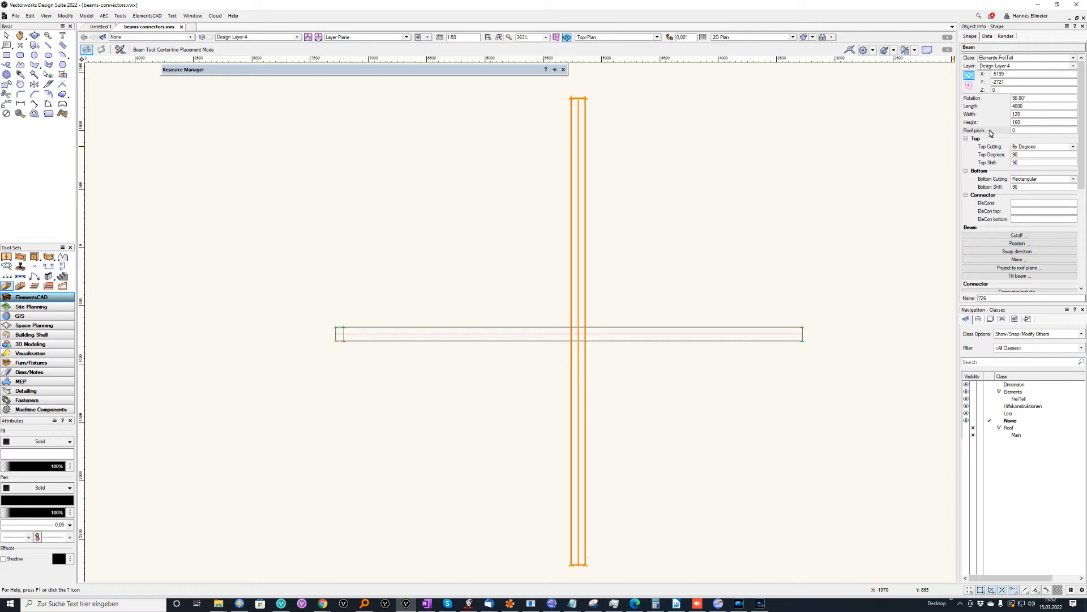
# Move the perpendicular beam across the sloped beam's lower end, then raise it in front view to Z 37 so its top cuts into the sloped beam
pyautogui.click(7, 35)
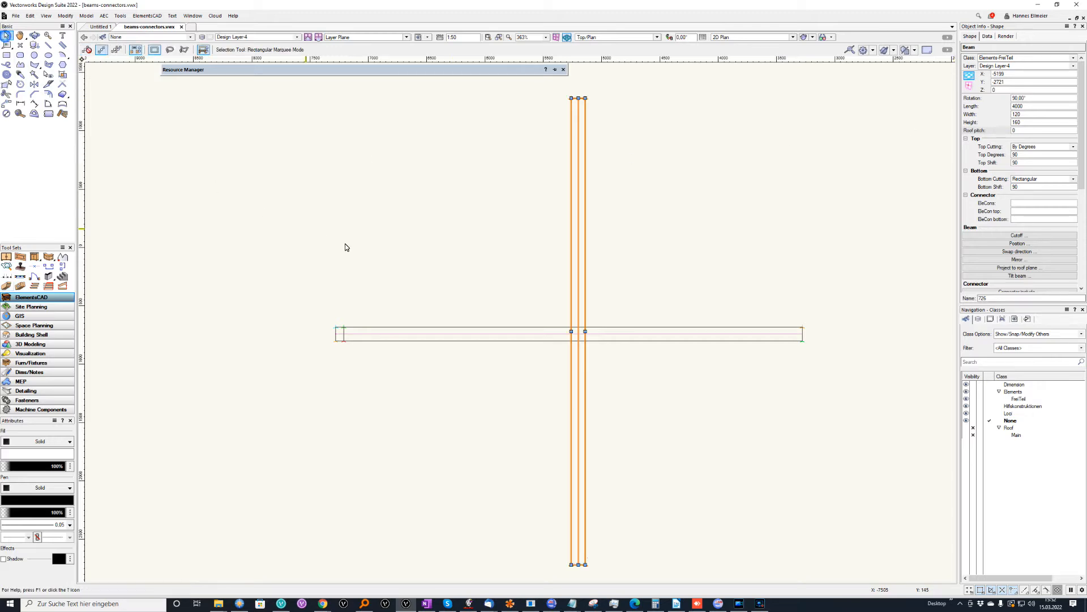
pyautogui.moveTo(572, 564); pyautogui.dragTo(378, 409)
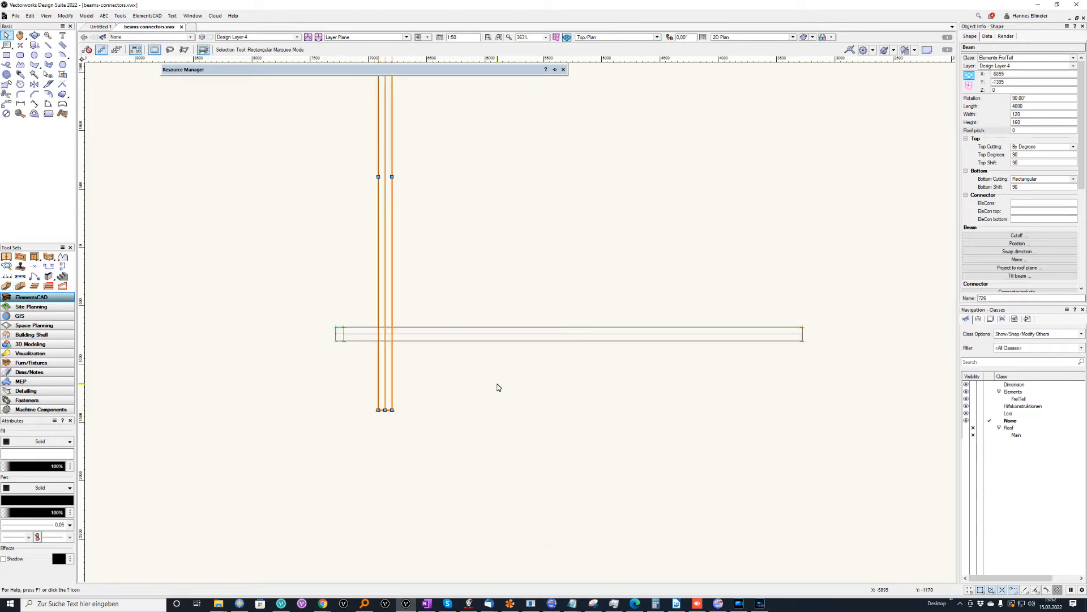
pyautogui.press('KP_2')
pyautogui.scroll(4, 524, 320)
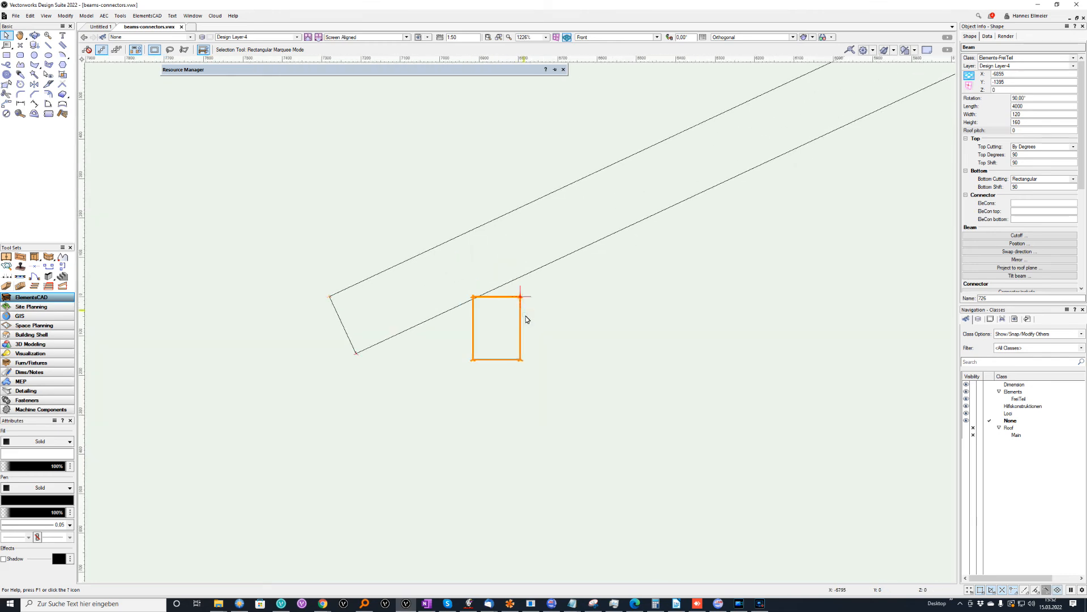
pyautogui.moveTo(521, 316)
pyautogui.mouseDown()
pyautogui.moveTo(521, 298)
pyautogui.moveTo(519, 310)
pyautogui.mouseUp()
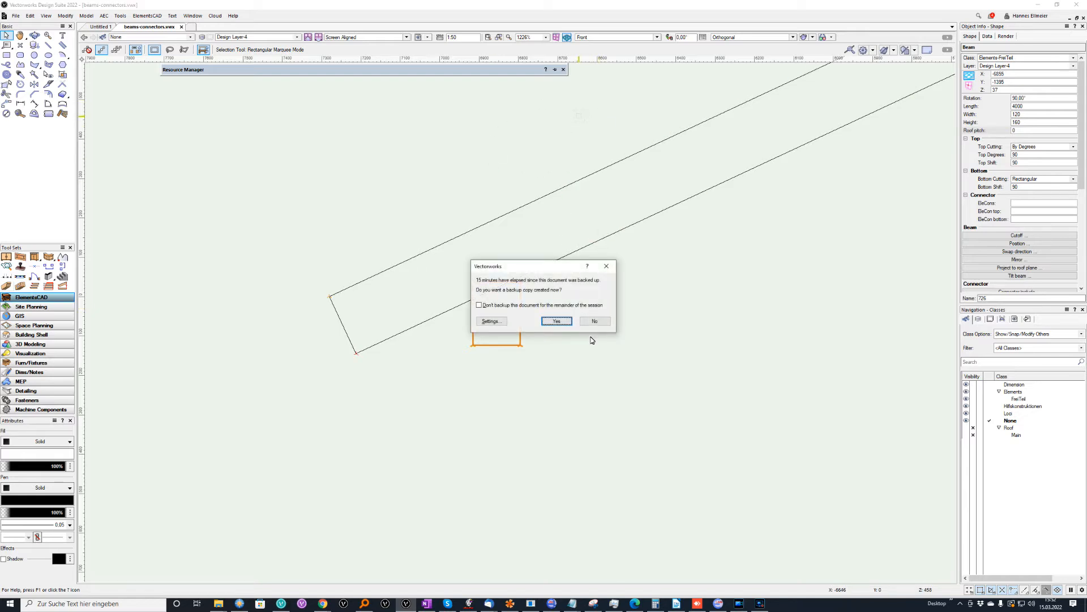
pyautogui.click(595, 321)
# Duplicate the sloped beam along a vertical line about 3050 mm long in plan, splitting it with a maximum spacing of 800 mm
pyautogui.press('F5')
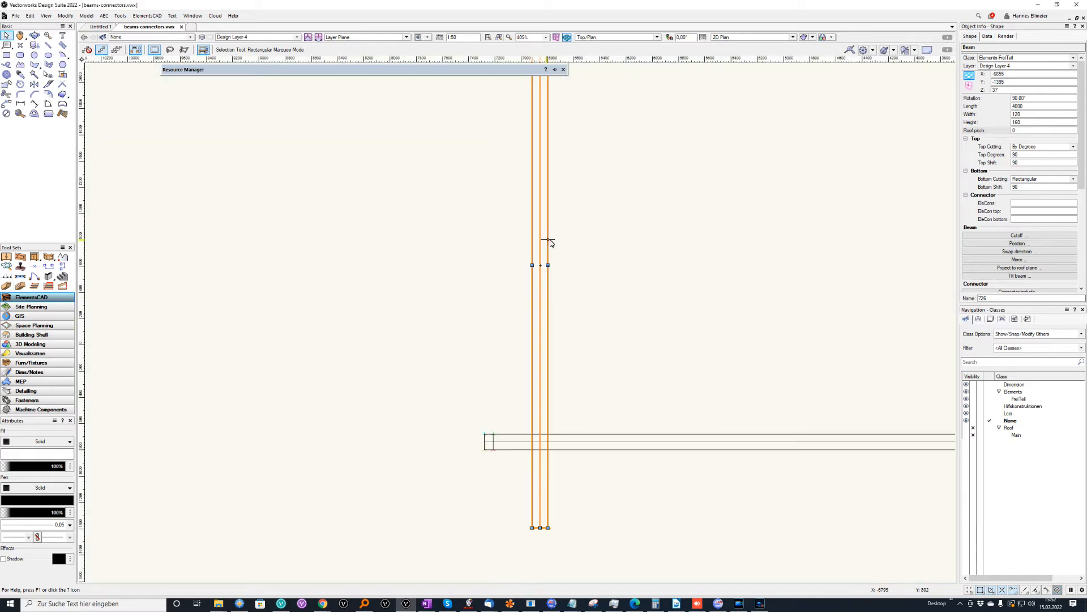
pyautogui.scroll(-4, 625, 228)
pyautogui.moveTo(631, 230); pyautogui.dragTo(486, 298, button='middle')
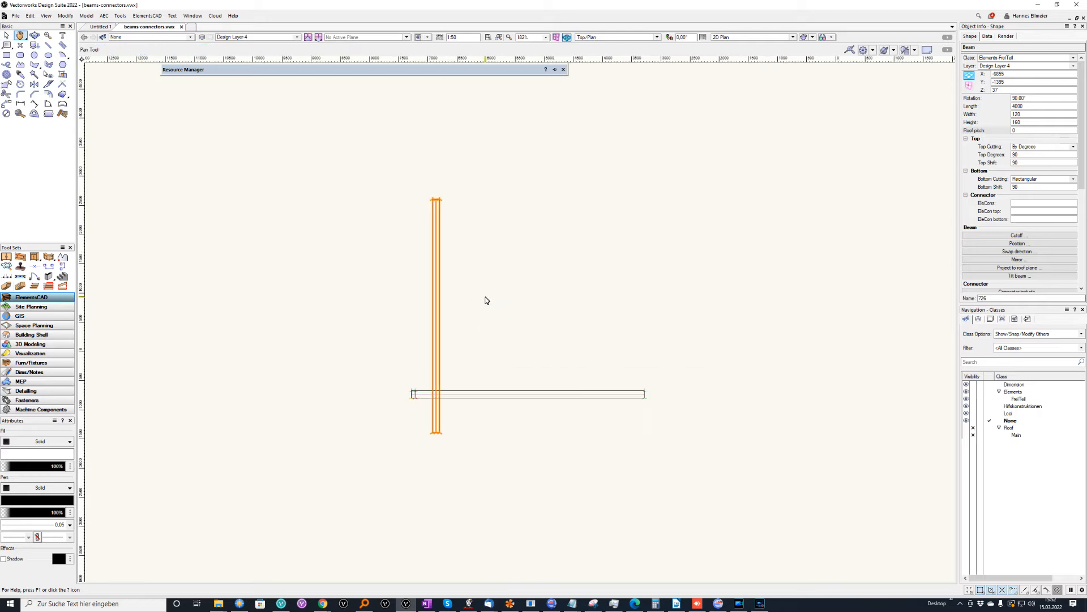
pyautogui.click(452, 391)
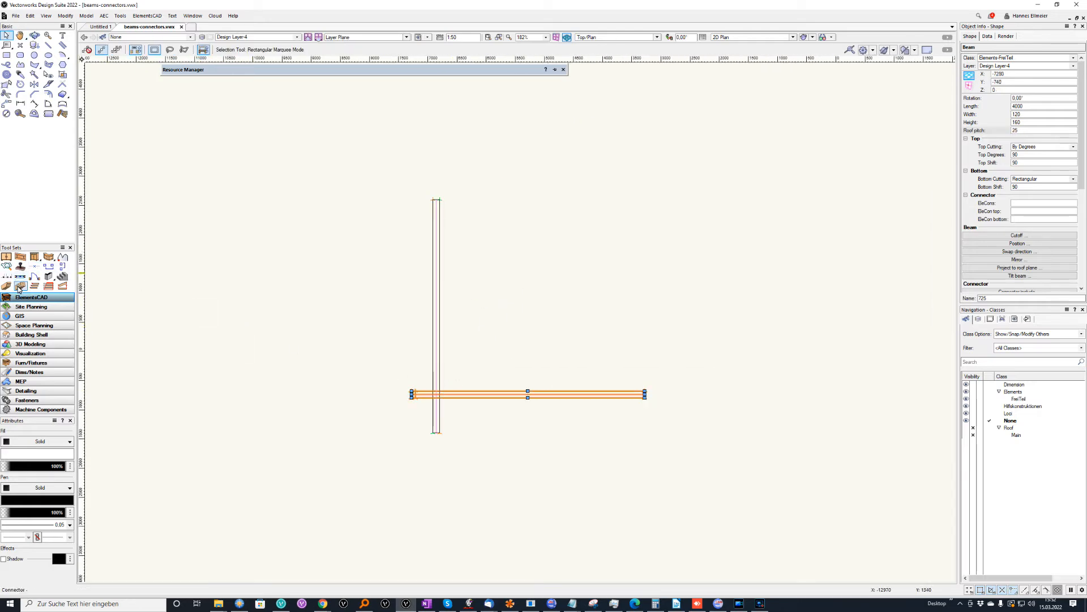
pyautogui.click(34, 286)
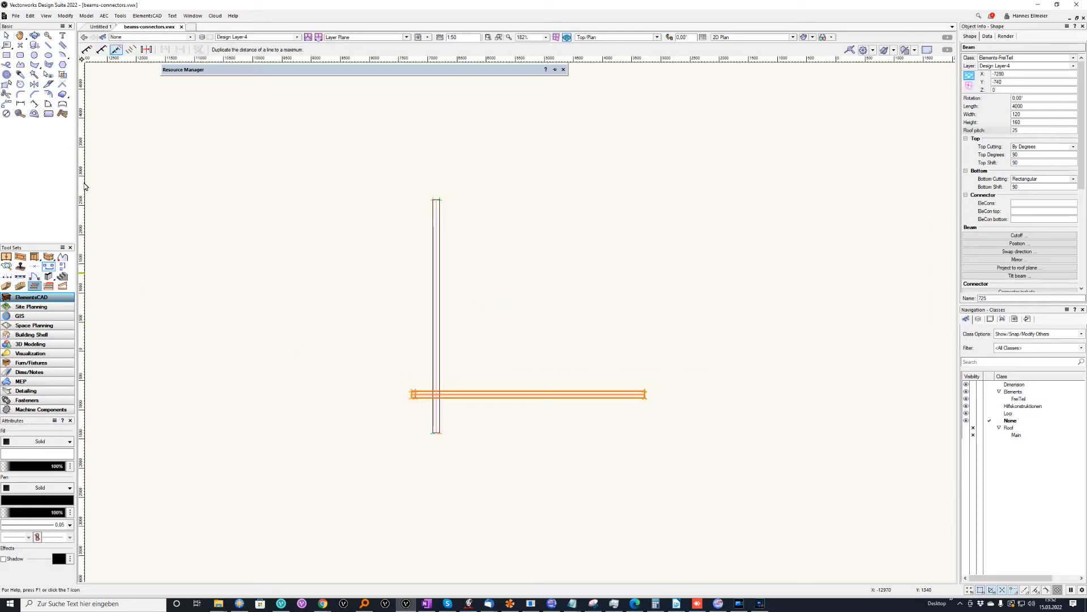
pyautogui.click(100, 50)
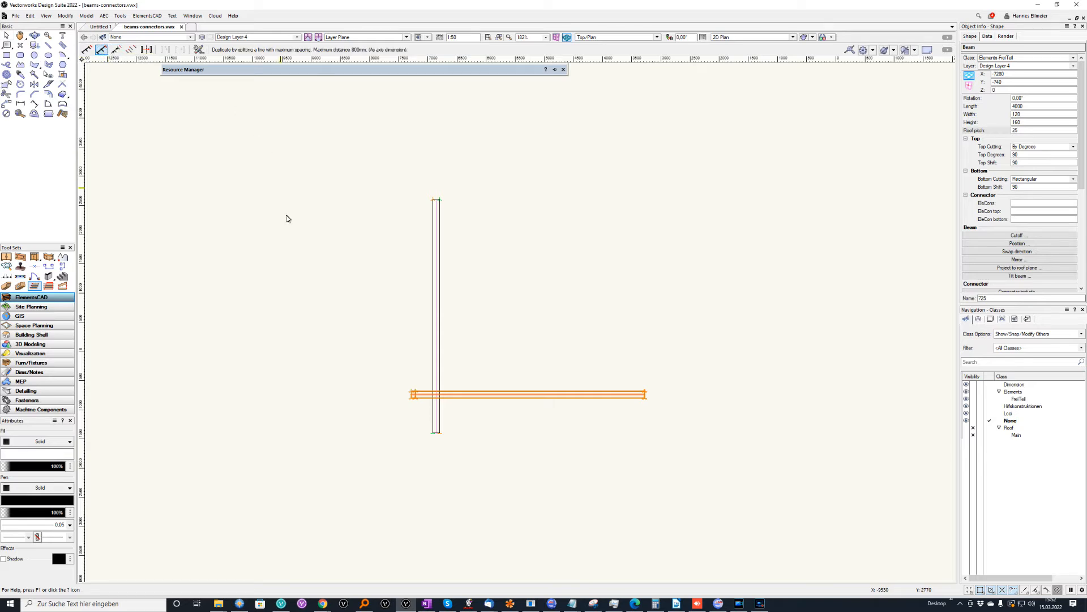
pyautogui.click(413, 394)
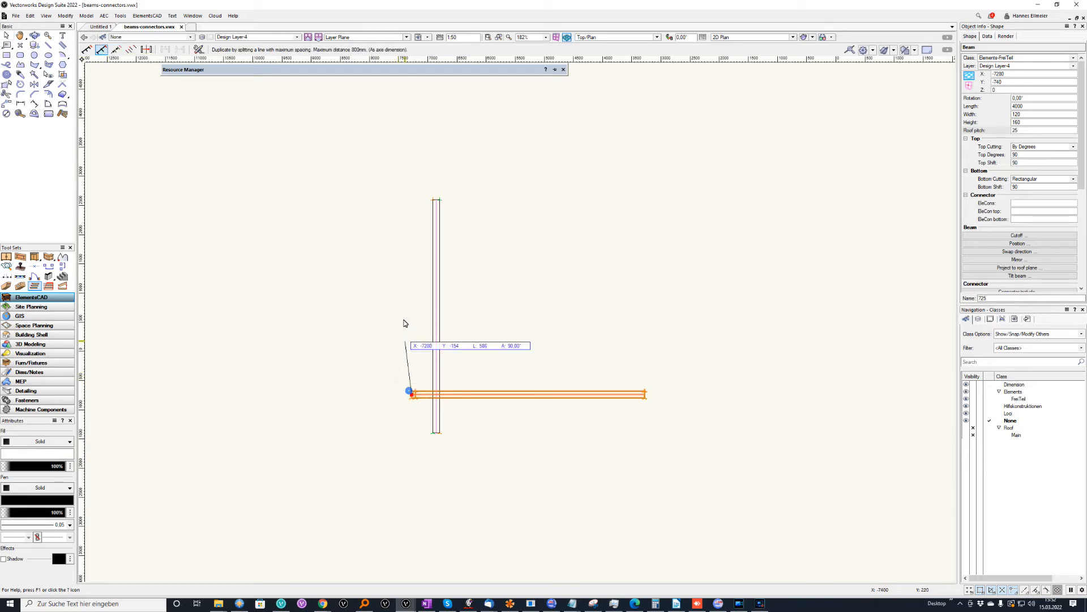
pyautogui.click(413, 217)
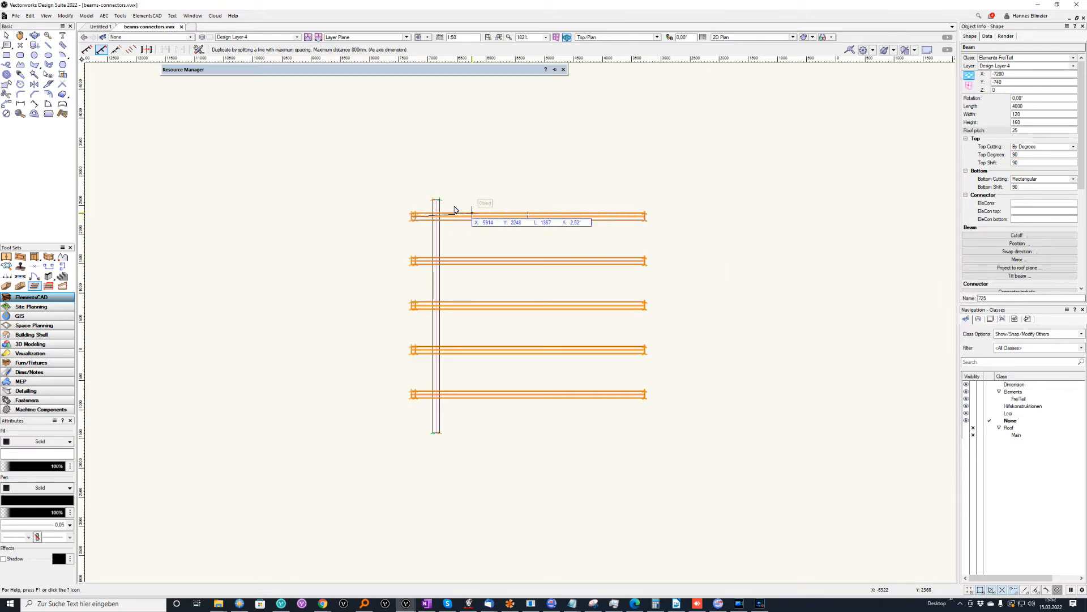
pyautogui.click(412, 219)
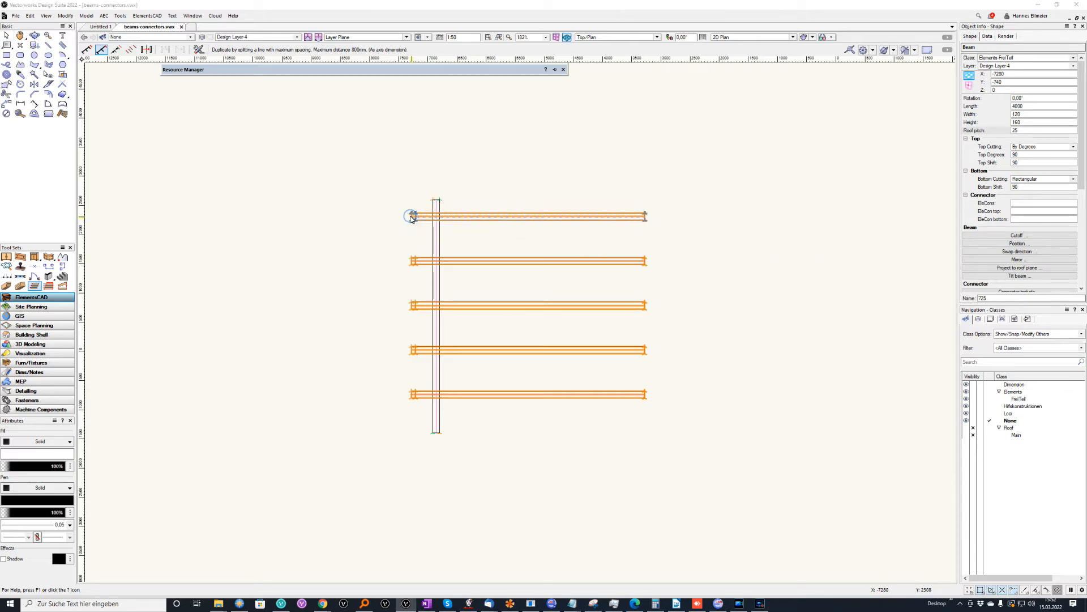
pyautogui.press('Return')
# Create beam intersection connectors on the level perpendicular beam wherever the sloped beams cross it
pyautogui.press('KP_3')
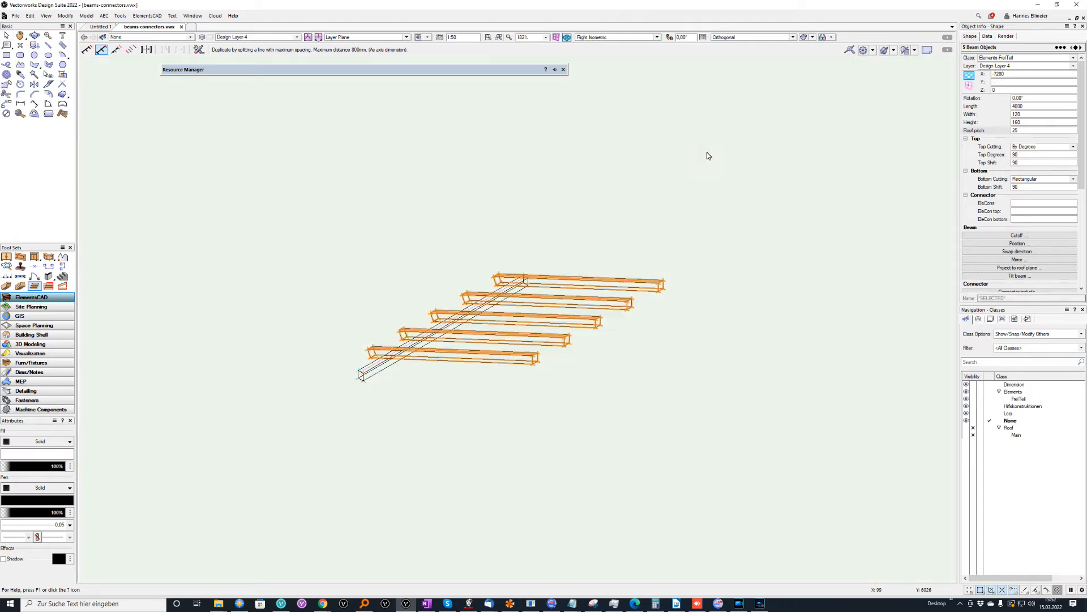
pyautogui.click(7, 35)
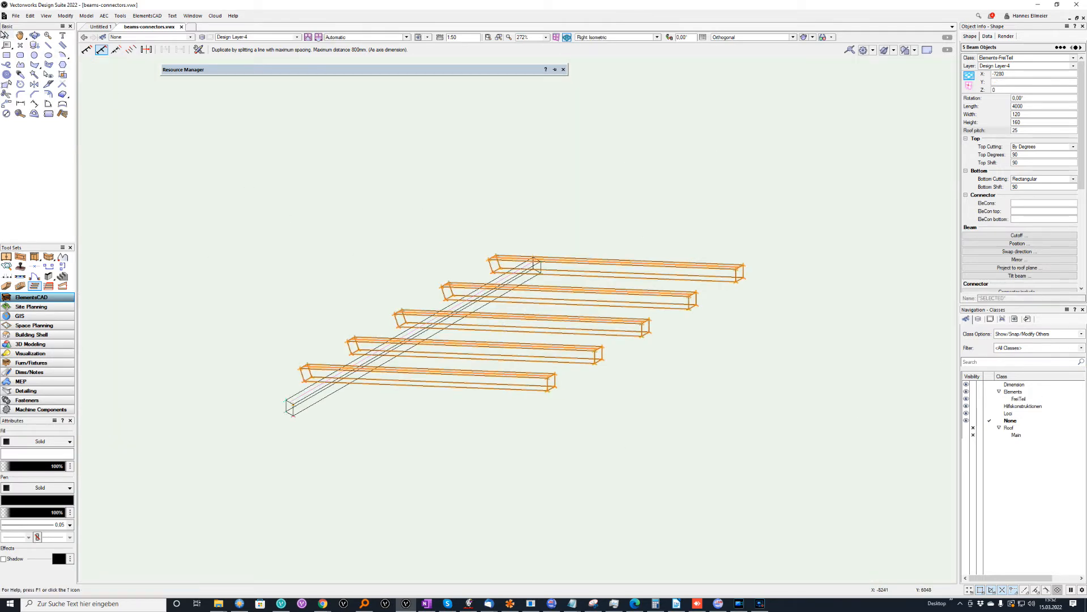
pyautogui.click(313, 394)
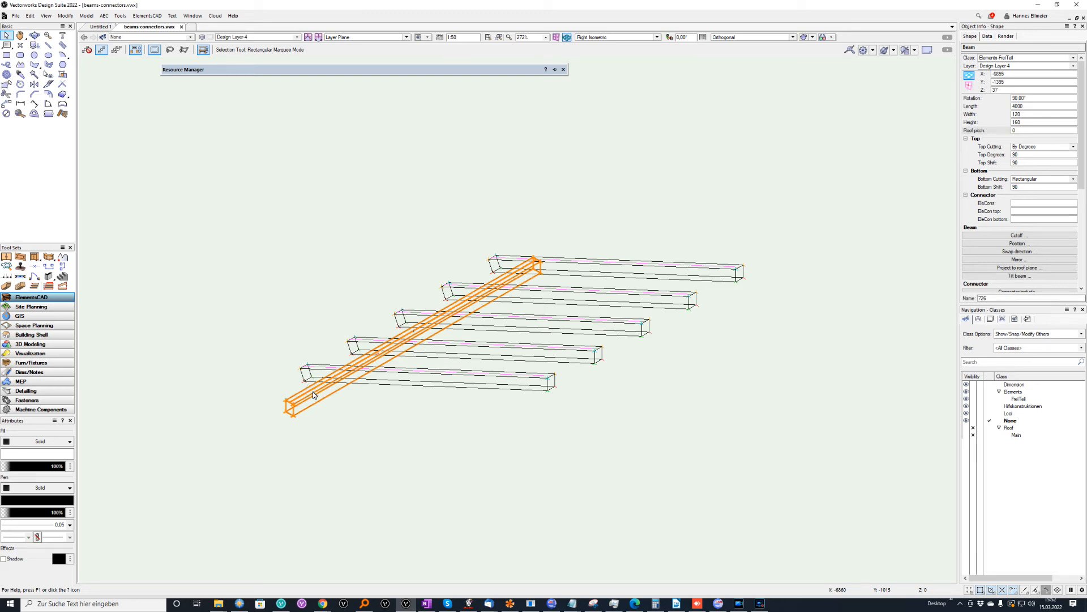
pyautogui.press('KP_2')
pyautogui.scroll(3, 520, 318)
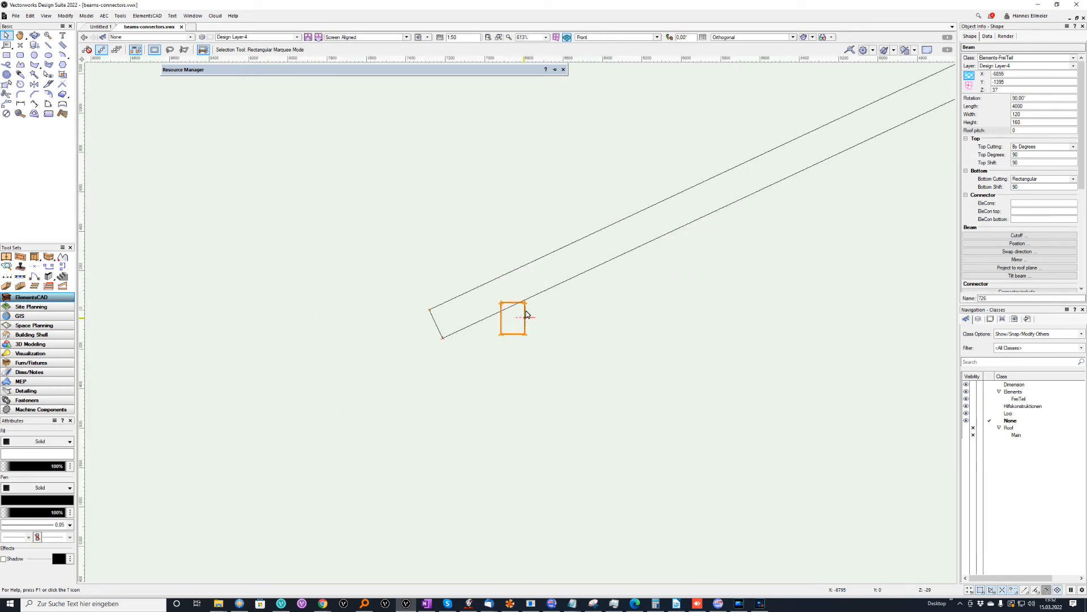
pyautogui.press('KP_3')
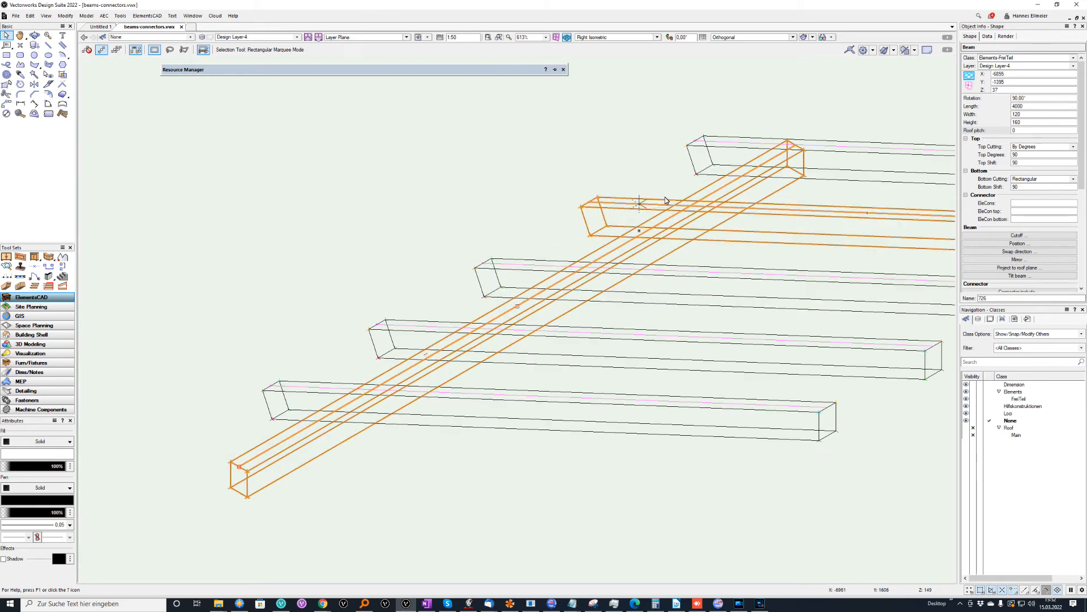
pyautogui.click(1084, 227)
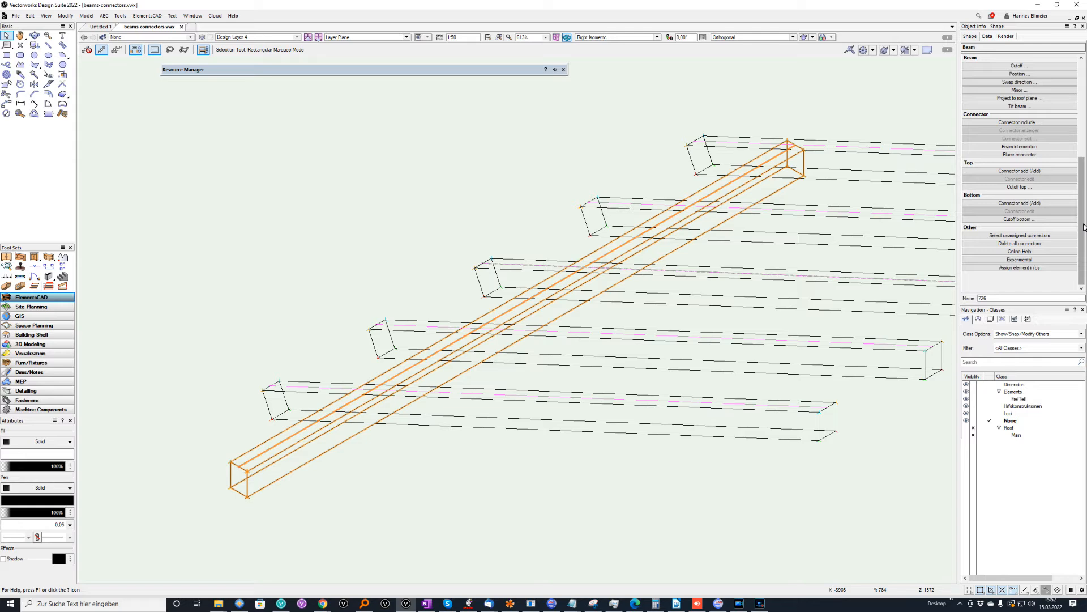
pyautogui.click(1024, 149)
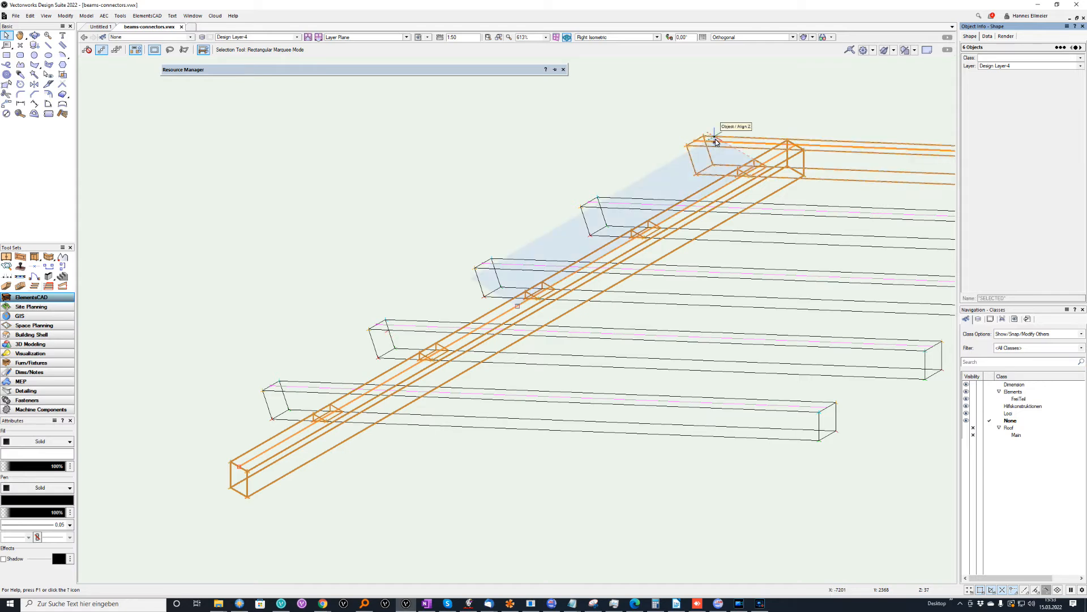
pyautogui.click(729, 117)
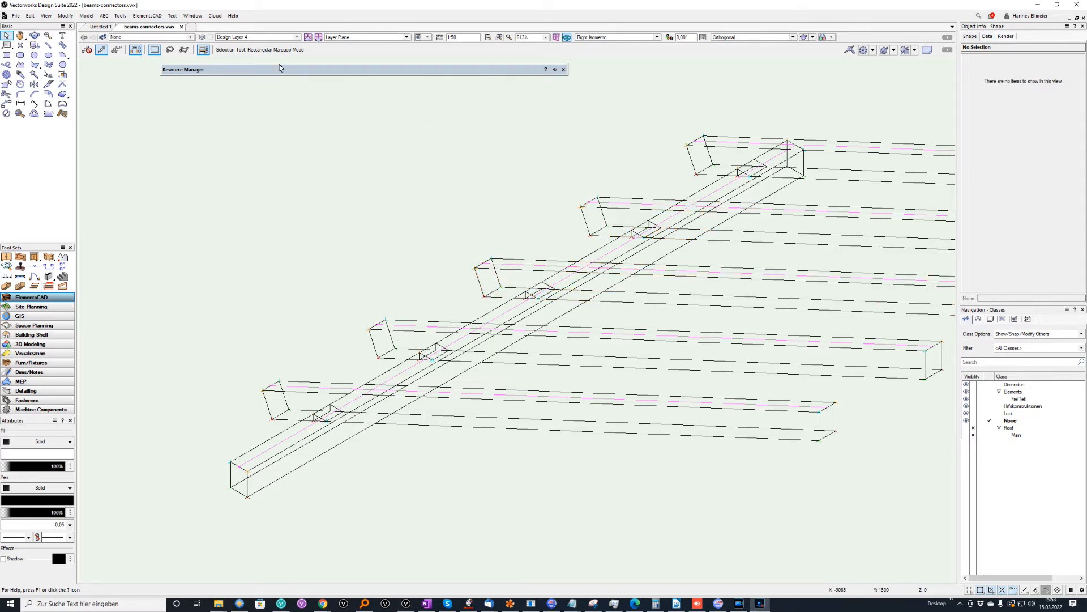
# On Design Layer-5, draw a horizontal beam 3000 mm long and 400 mm wide with the centerline Beam tool
pyautogui.click(279, 40)
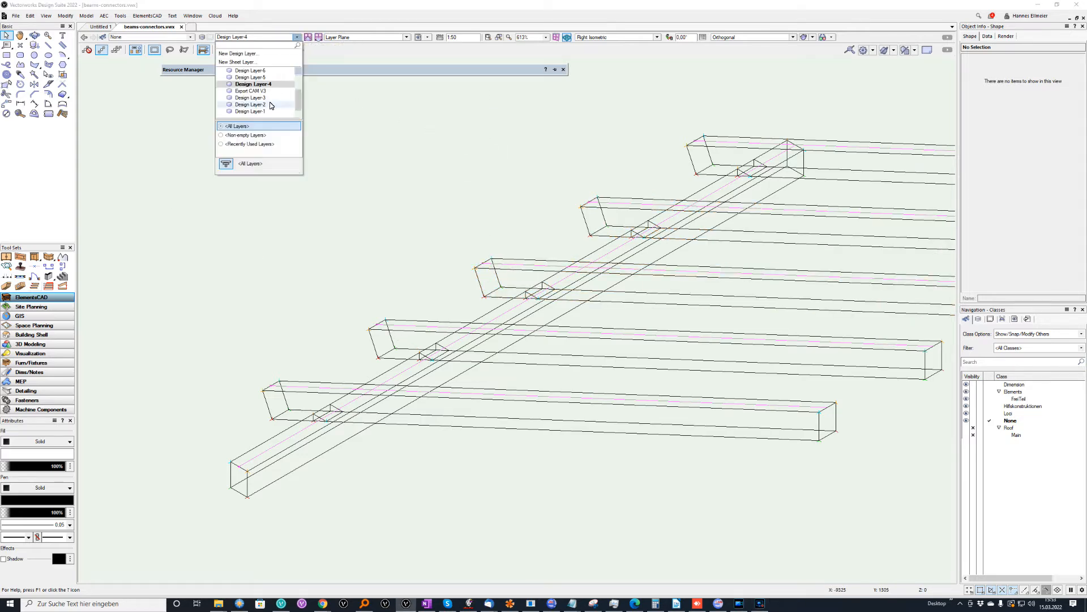
pyautogui.click(269, 80)
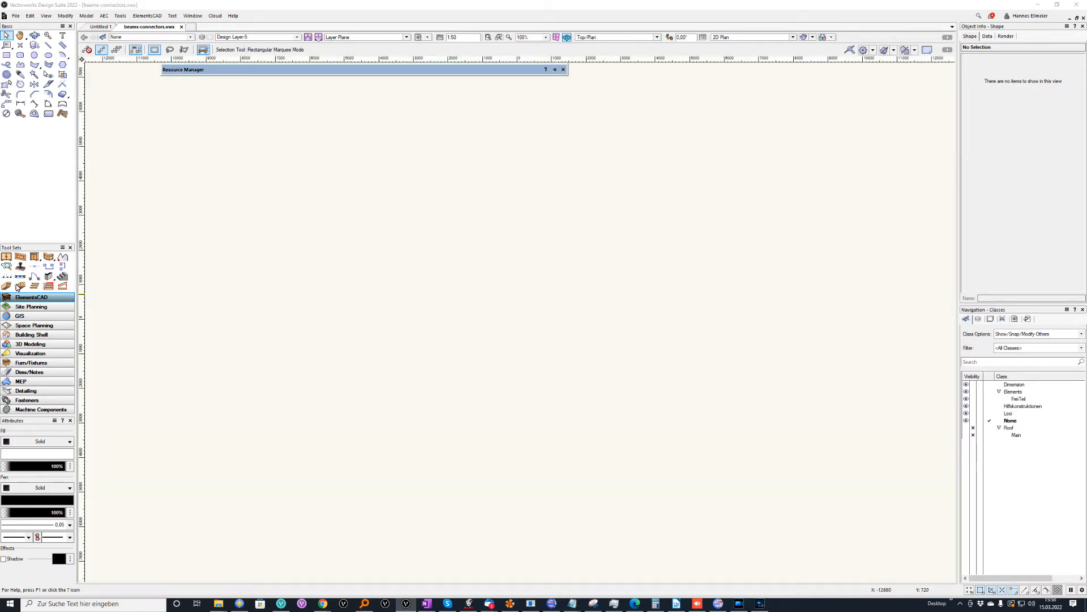
pyautogui.click(7, 285)
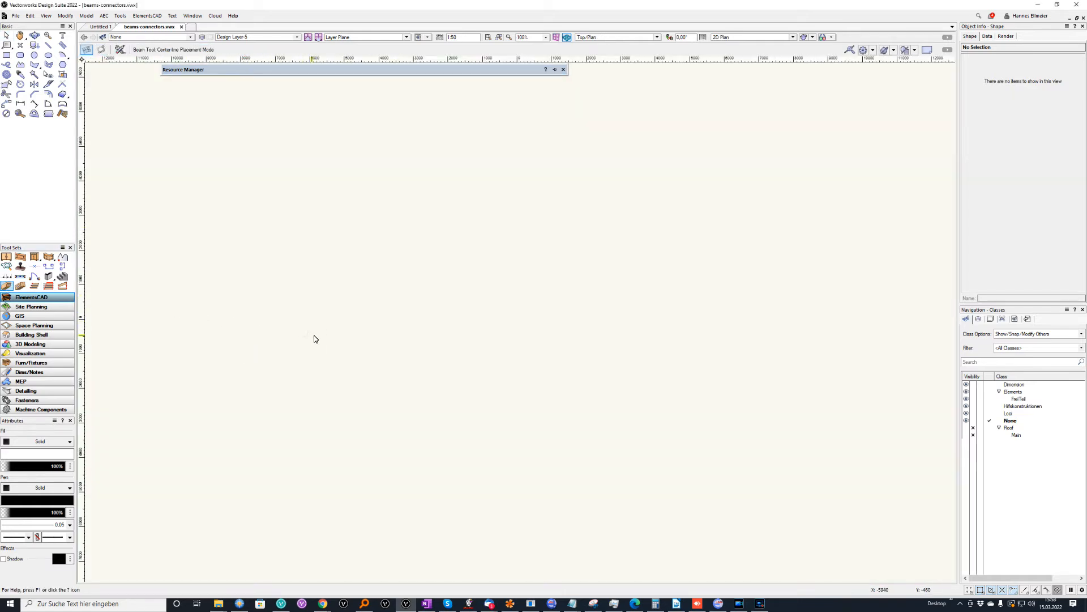
pyautogui.click(389, 343)
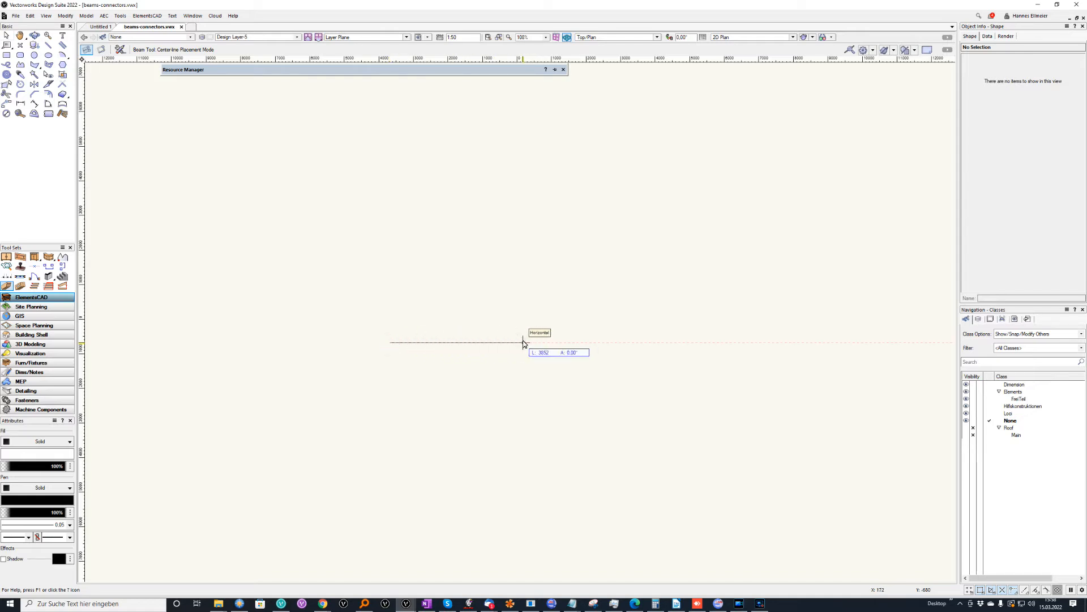
pyautogui.write('3000')
pyautogui.press('Return')
pyautogui.click(523, 343)
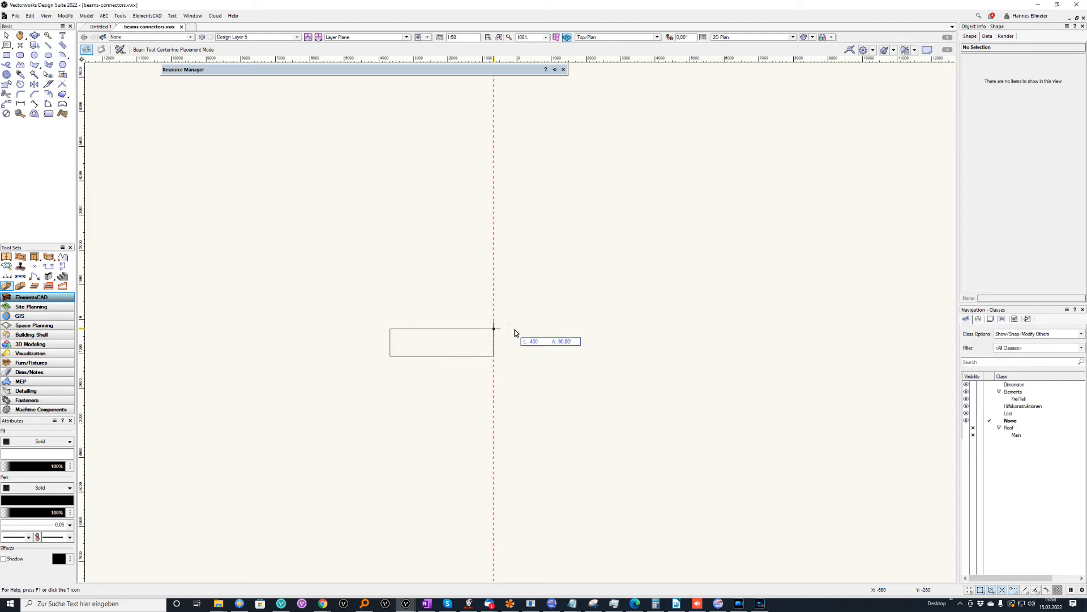
pyautogui.write('300')
pyautogui.press('Return')
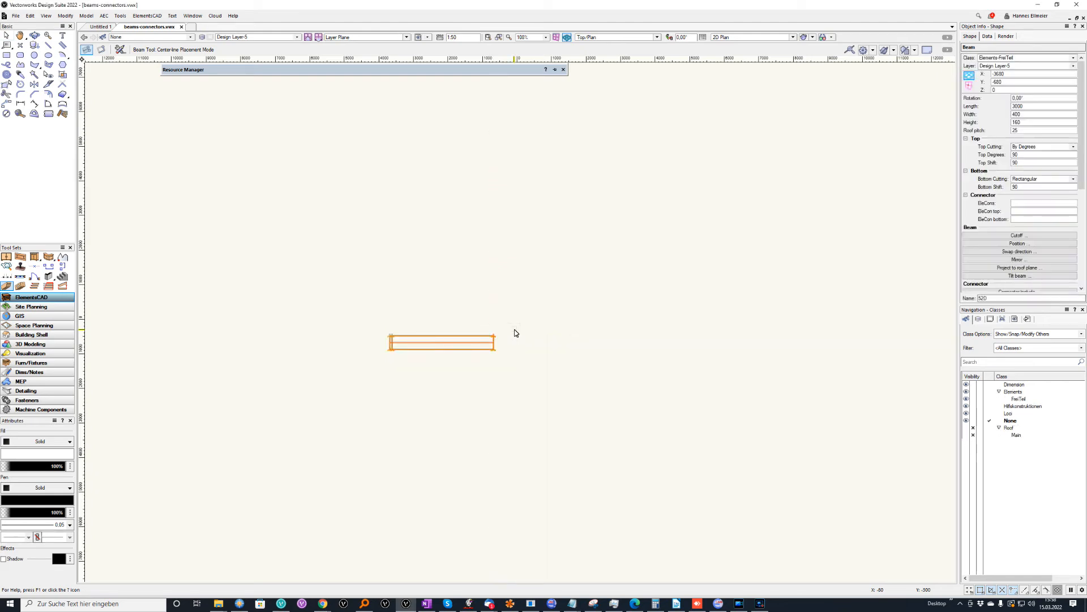
# Set the selected beam's roof pitch to 90 so it stands upright, and show it in right isometric view
pyautogui.click(1021, 122)
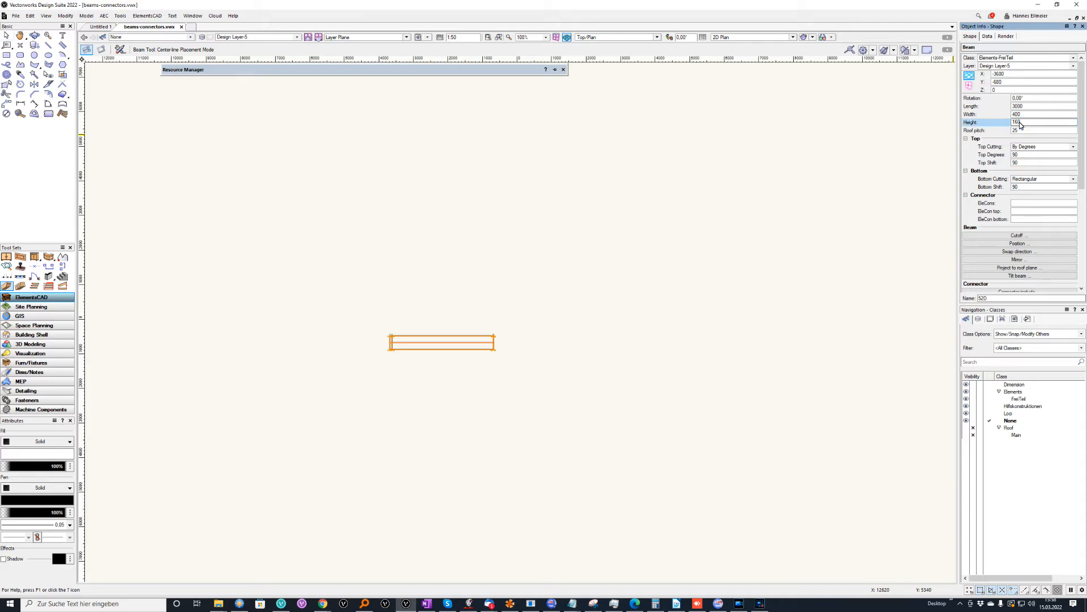
pyautogui.press('Tab')
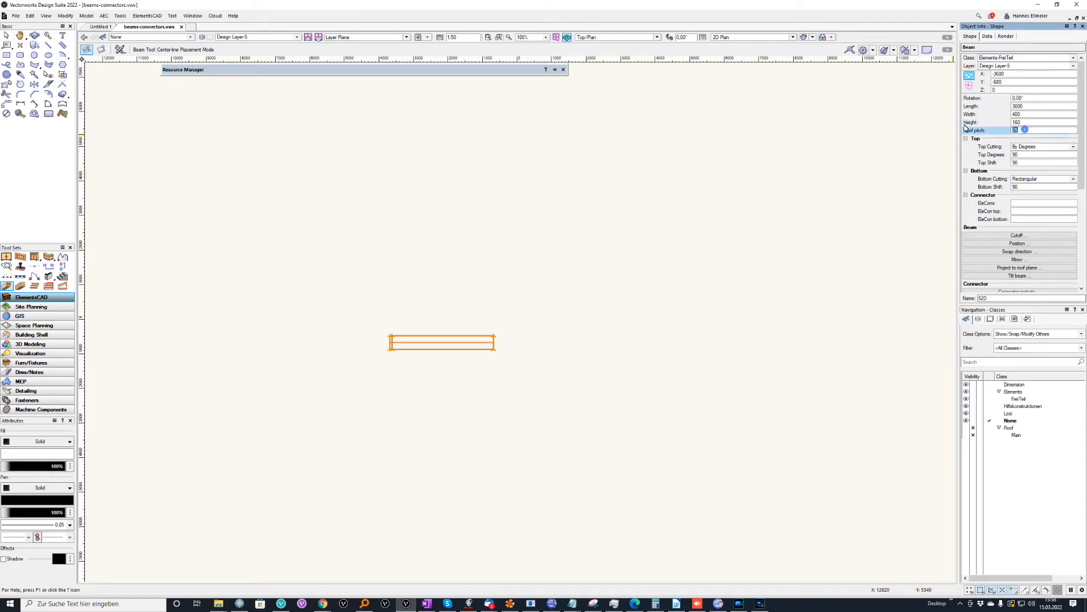
pyautogui.press('Return')
pyautogui.press('KP_3')
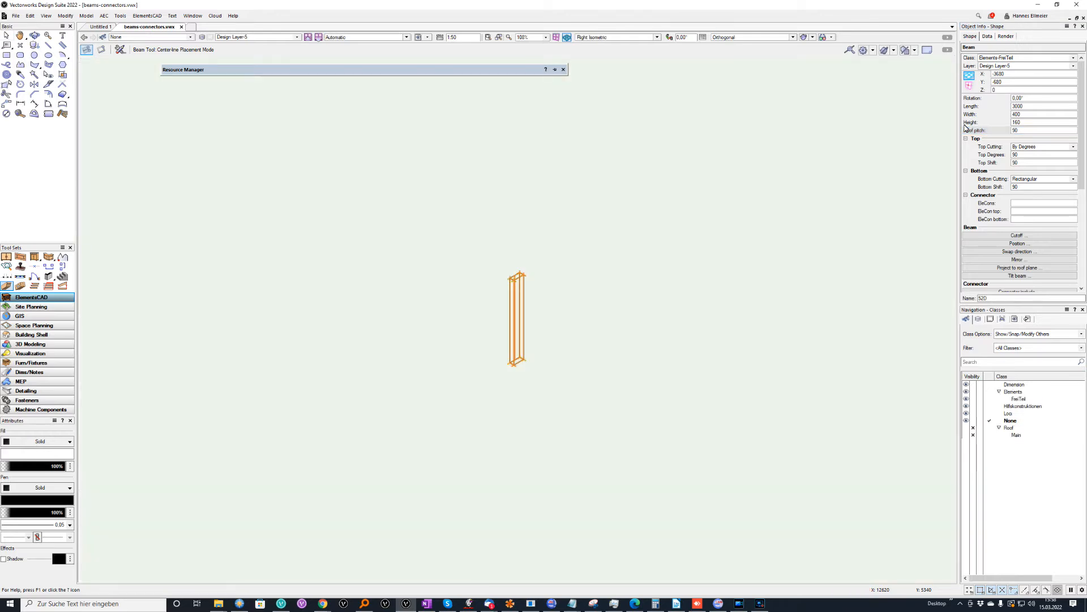
pyautogui.scroll(3, 727, 243)
pyautogui.scroll(-3, 643, 279)
pyautogui.scroll(4, 446, 360)
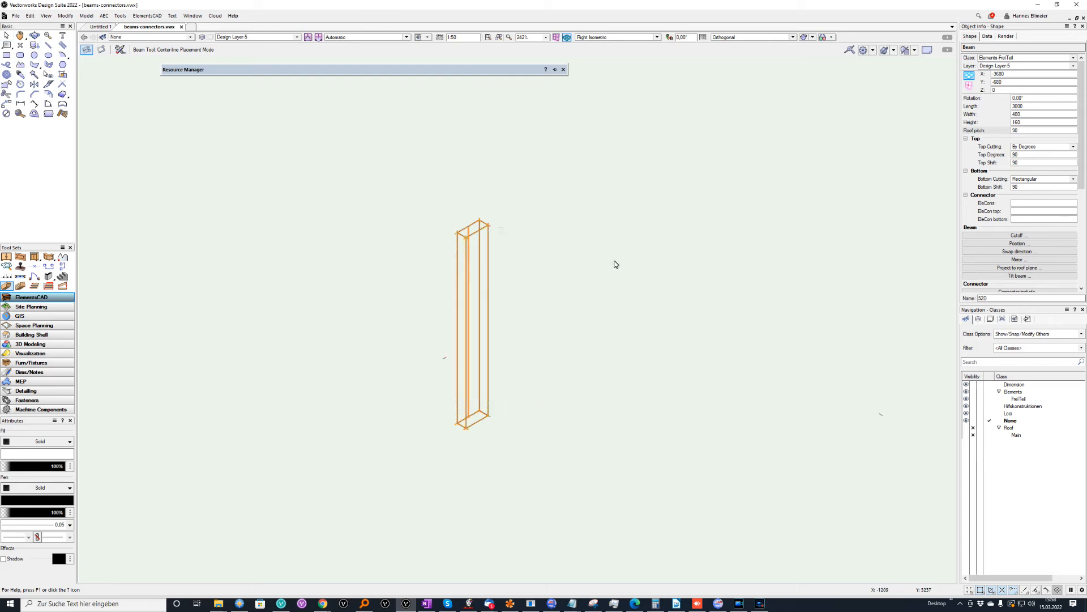
# In front view, duplicate the upright beam with the multiple points mode, placing the copy about 2760 mm along X at the same base level
pyautogui.press('KP_2')
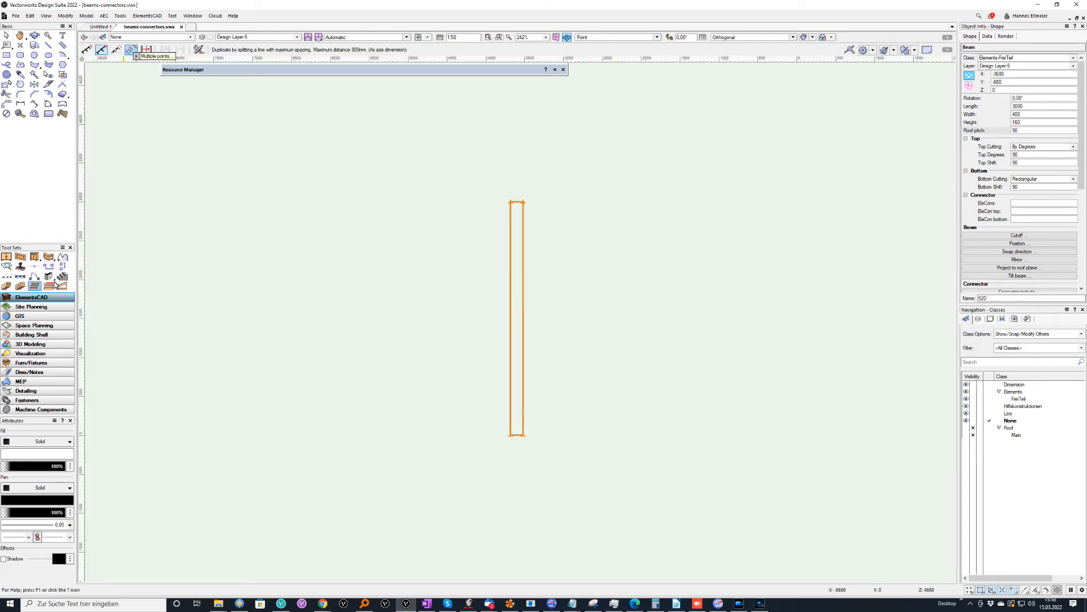
pyautogui.click(132, 51)
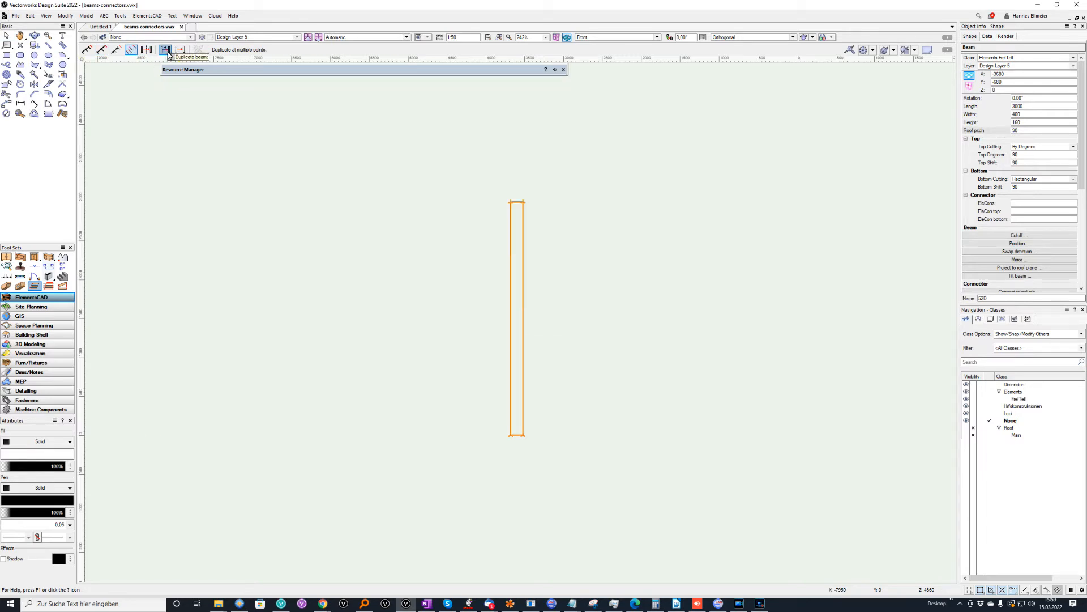
pyautogui.click(524, 436)
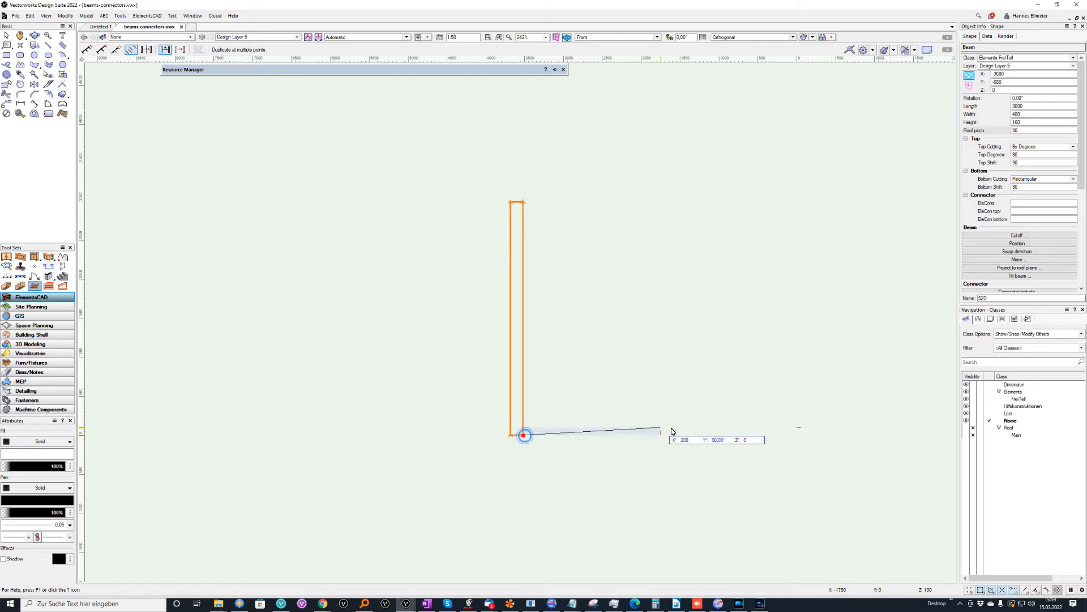
pyautogui.click(738, 435)
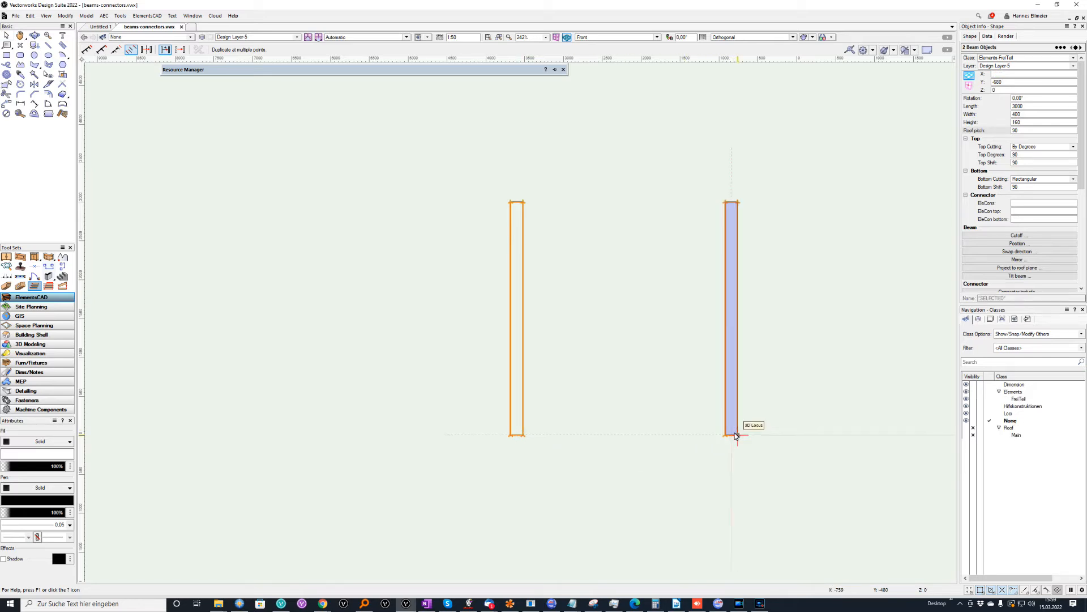
# Select only the original upright beam in right isometric view and bring its connector commands into reach
pyautogui.press('3')
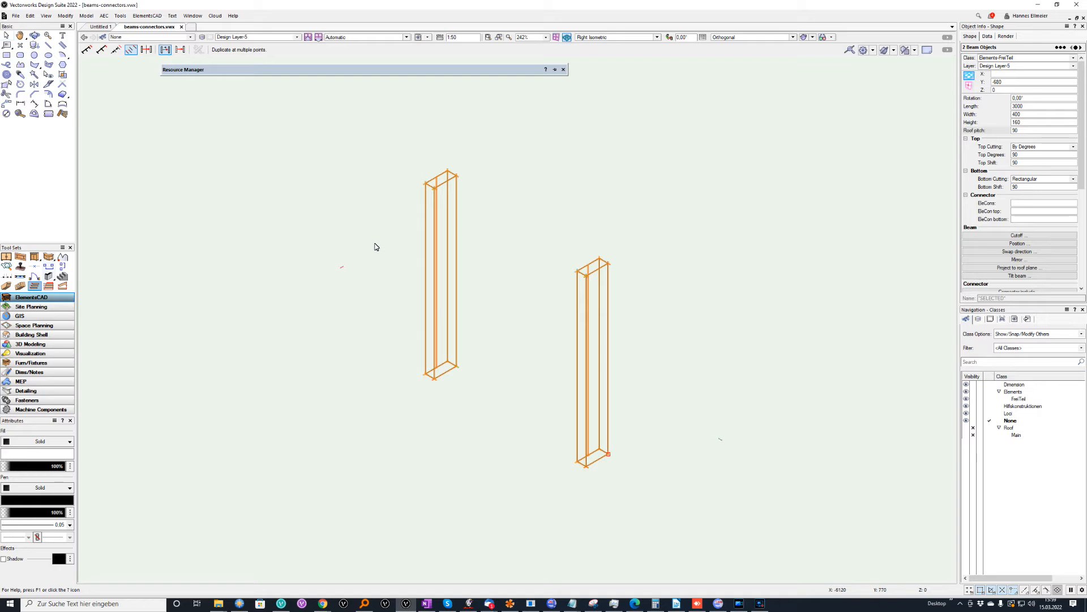
pyautogui.press('x')
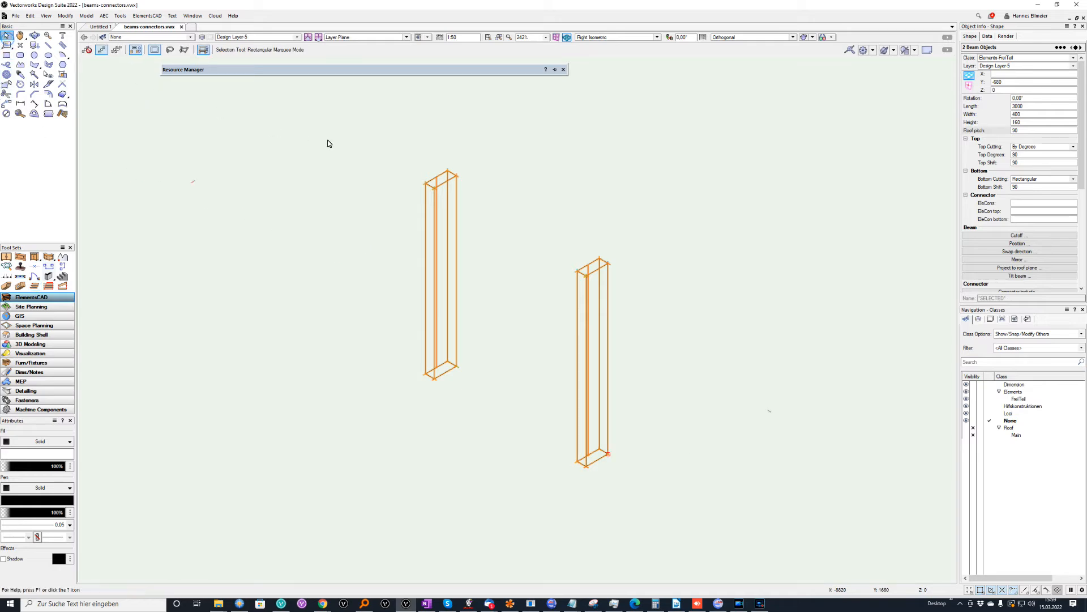
pyautogui.click(449, 163)
pyautogui.click(448, 162)
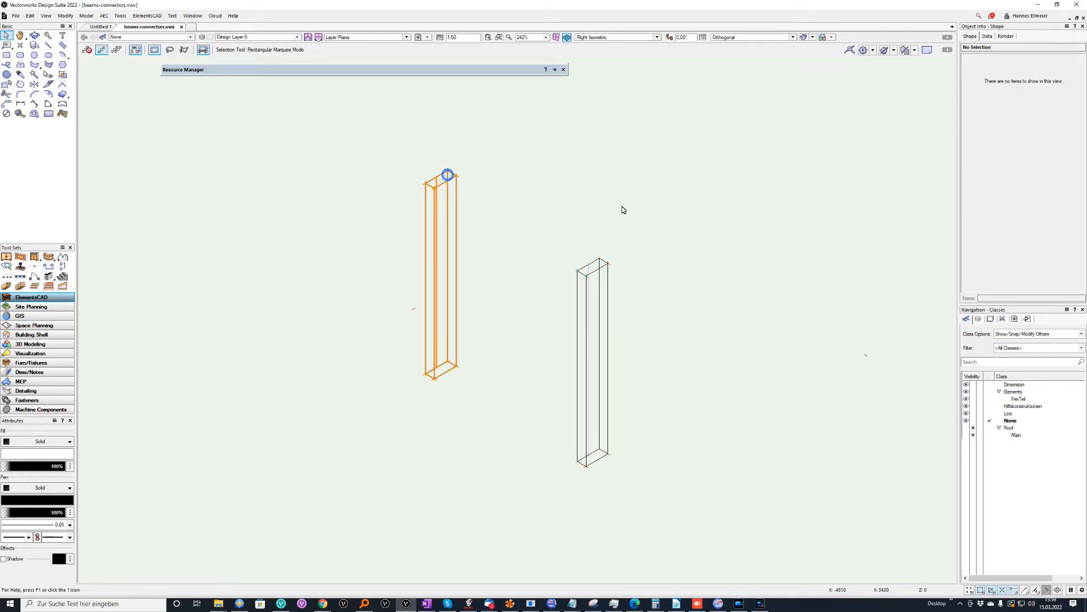
pyautogui.click(1083, 238)
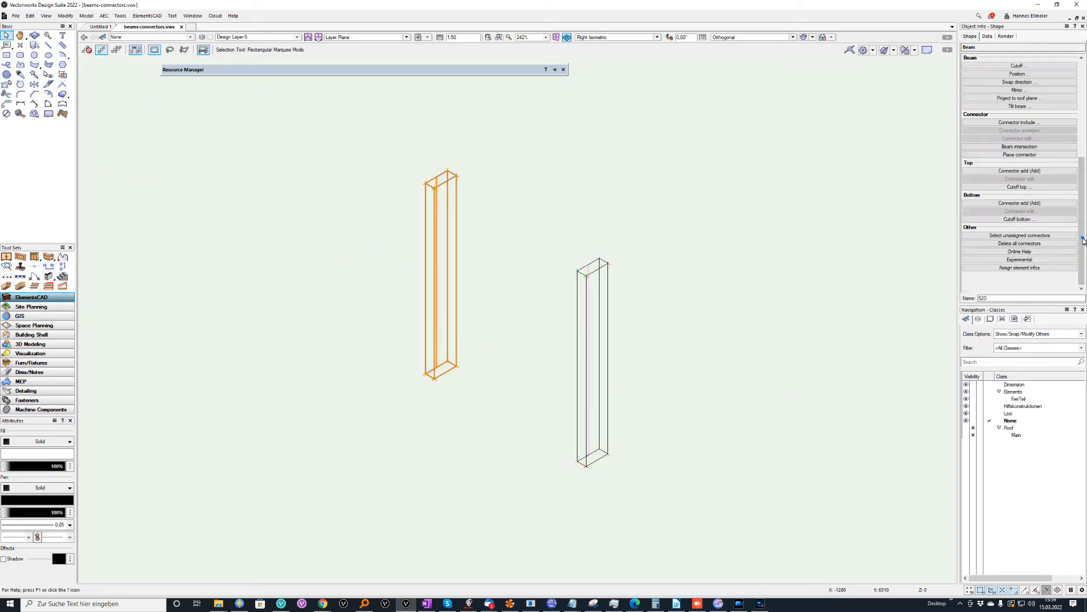
pyautogui.click(1082, 237)
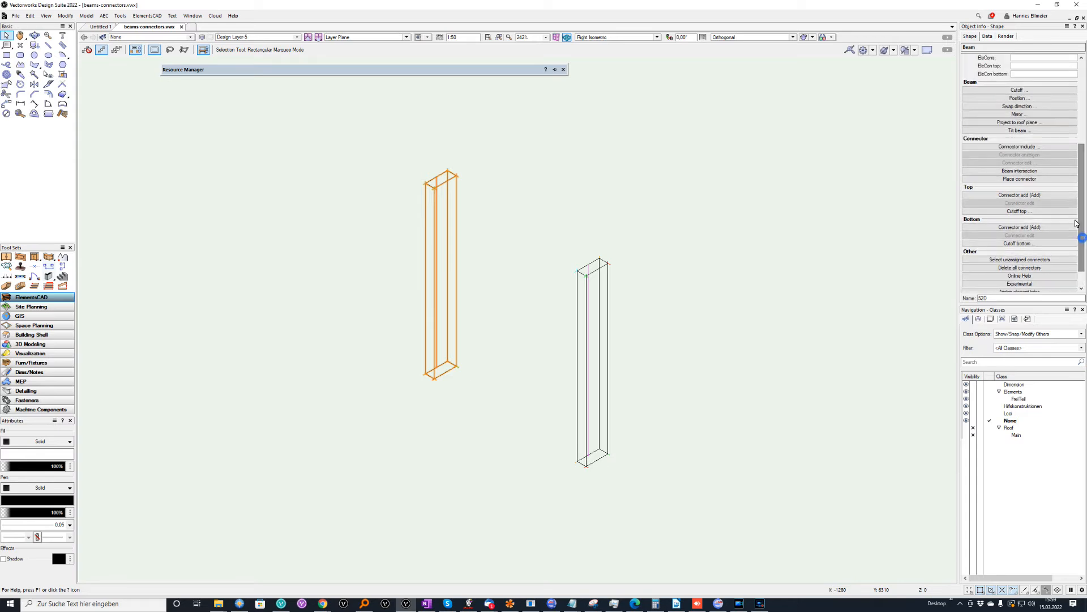
# Try to place a connector on the Bottom side of the selected upright beam
pyautogui.click(1017, 178)
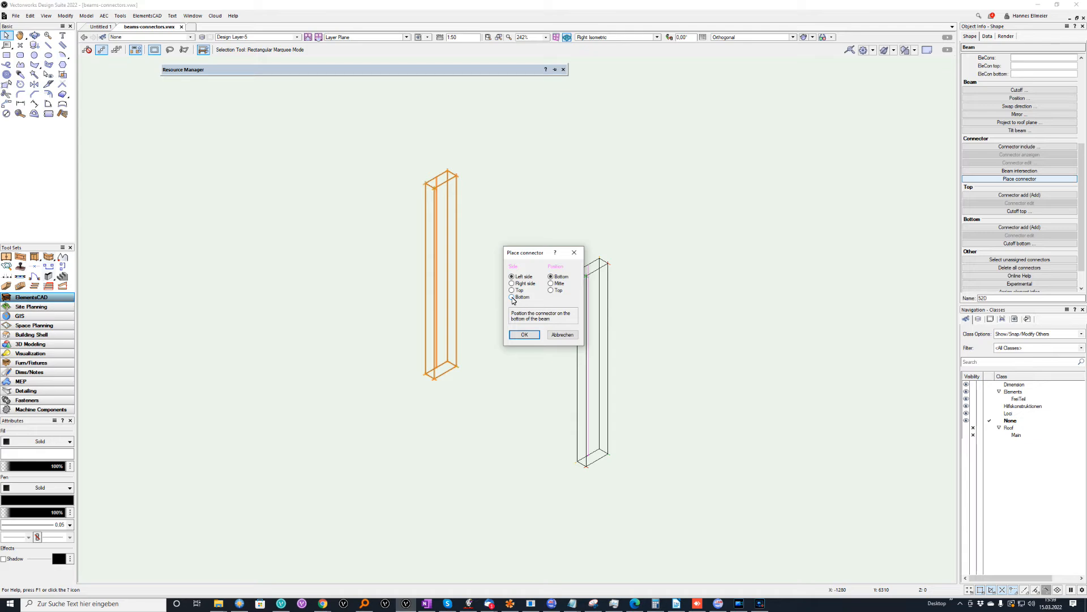
pyautogui.click(512, 298)
pyautogui.click(525, 334)
pyautogui.scroll(5, 425, 375)
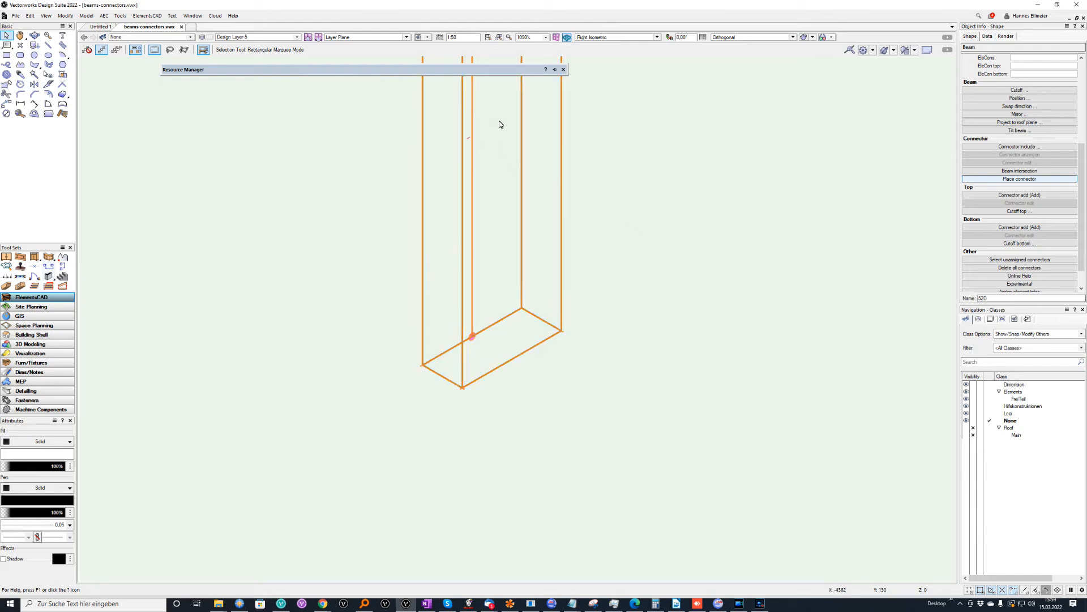
pyautogui.scroll(-5, 517, 355)
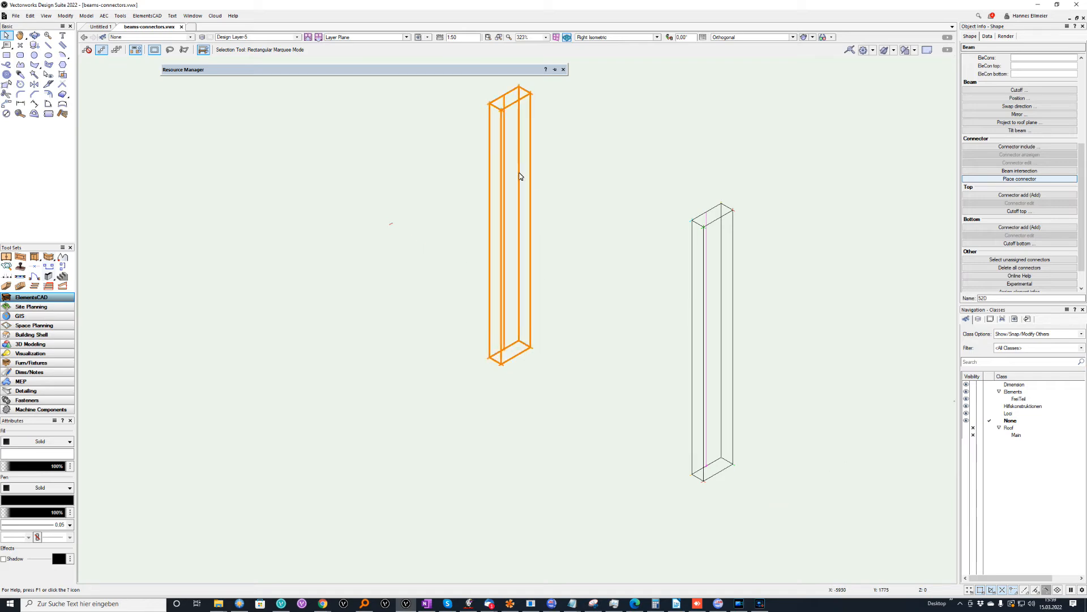
# Place a connector on the selected upright beam with side Bottom and position Top
pyautogui.click(1026, 179)
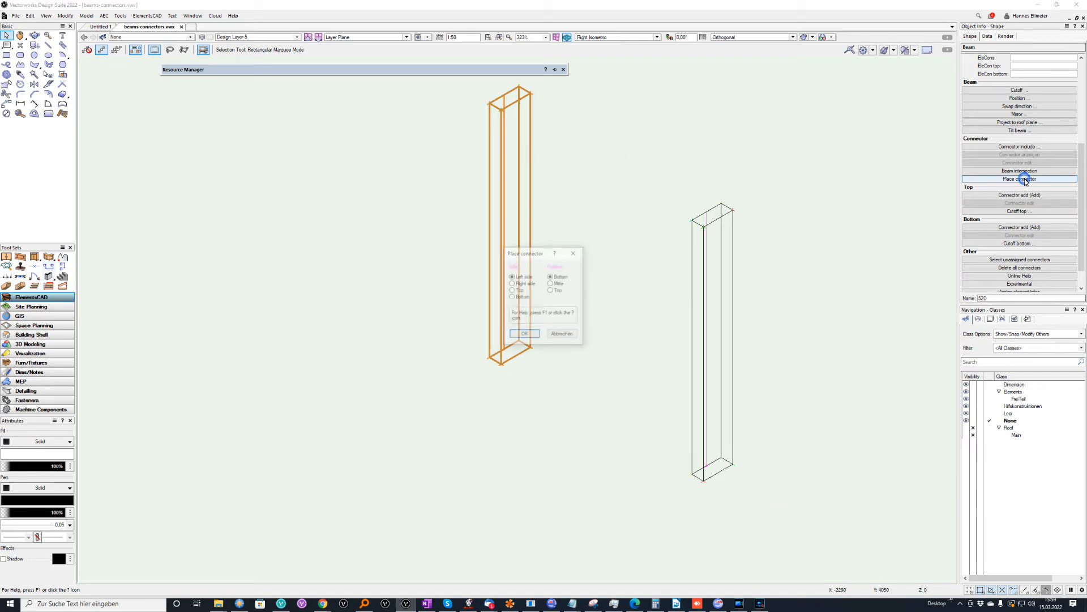
pyautogui.click(520, 296)
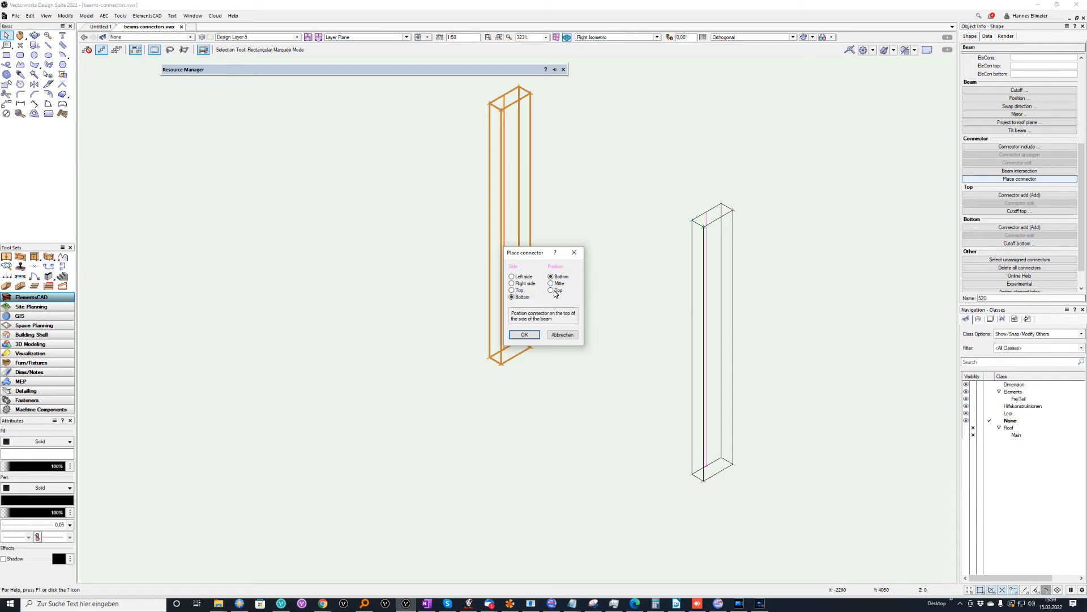
pyautogui.click(553, 291)
pyautogui.click(536, 337)
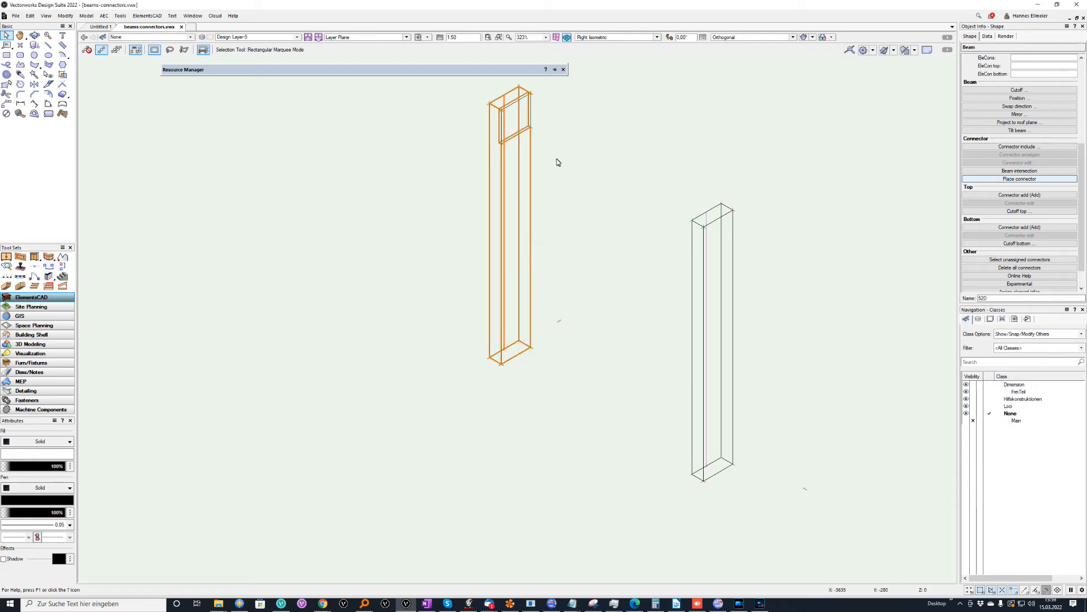
# Select the square connector at the upright beam's upper end and extrude it into a crossbeam reaching the second upright's facing side
pyautogui.moveTo(564, 109); pyautogui.dragTo(459, 206)
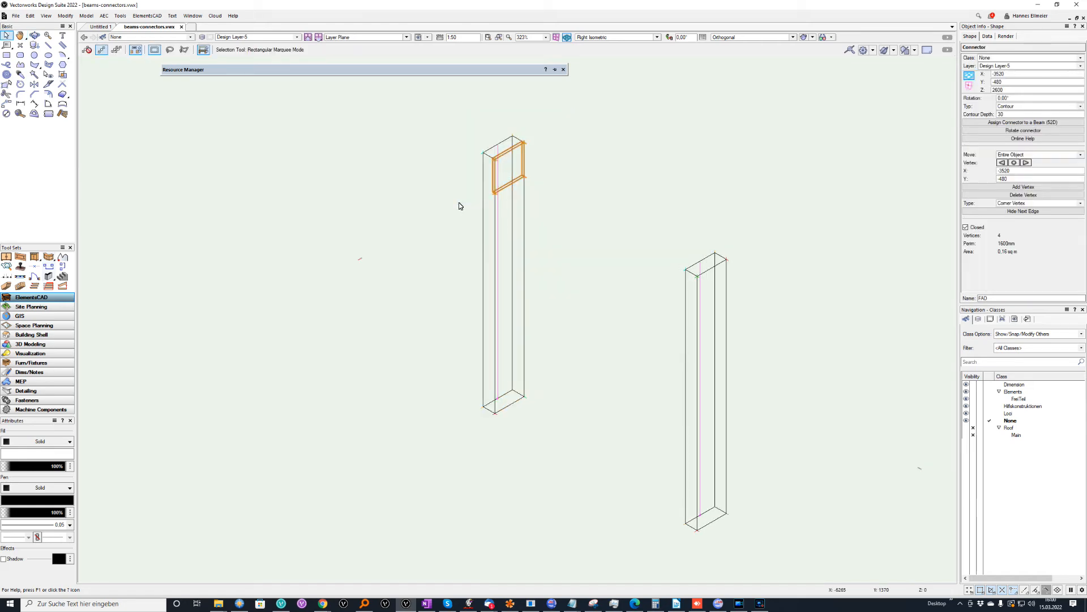
pyautogui.click(160, 17)
pyautogui.moveTo(170, 84)
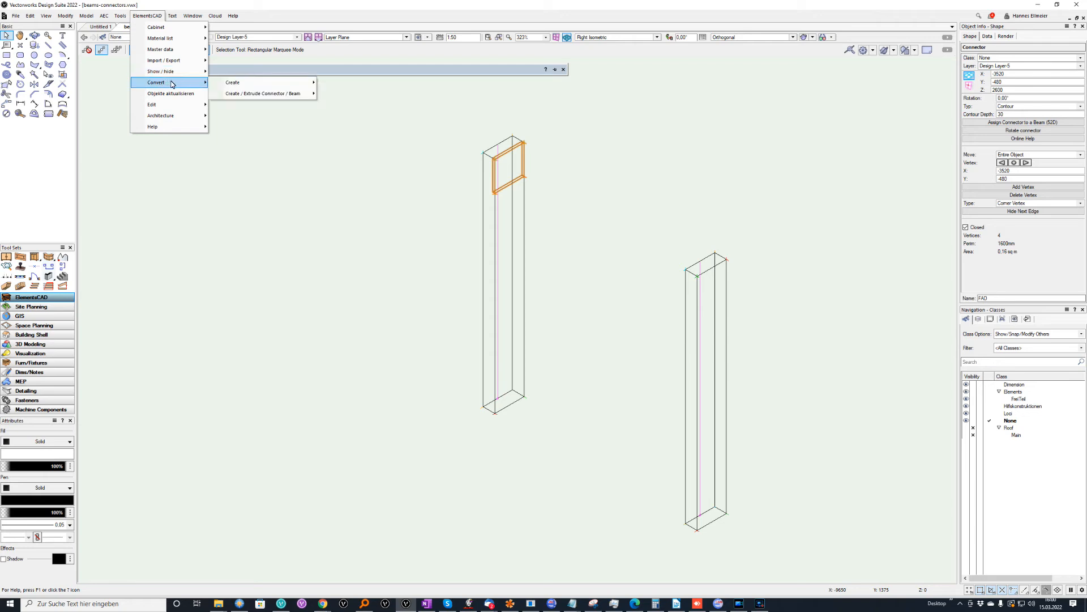
pyautogui.moveTo(282, 94)
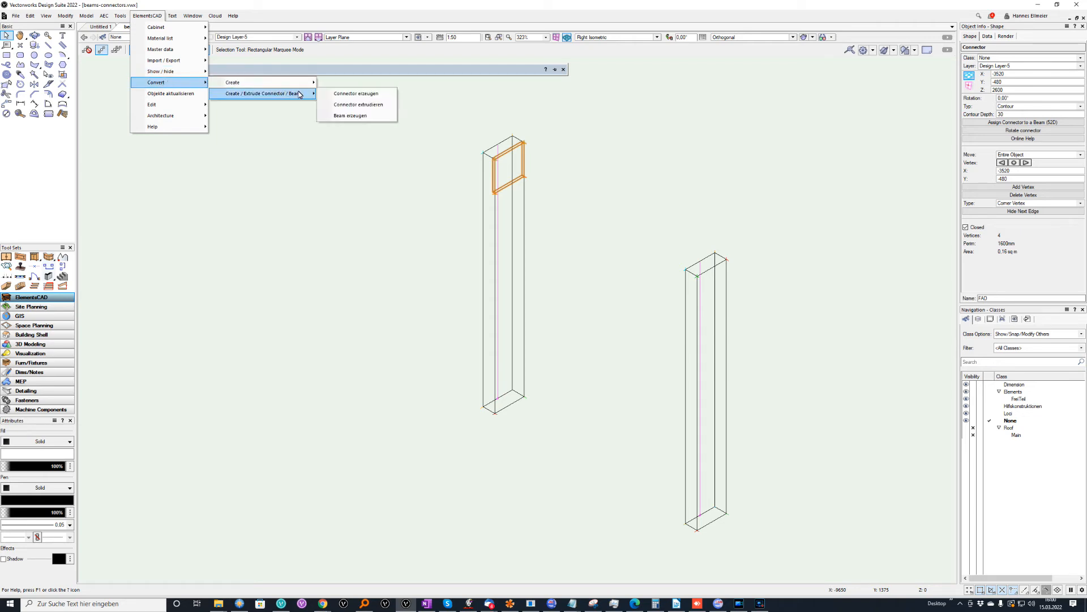
pyautogui.click(360, 105)
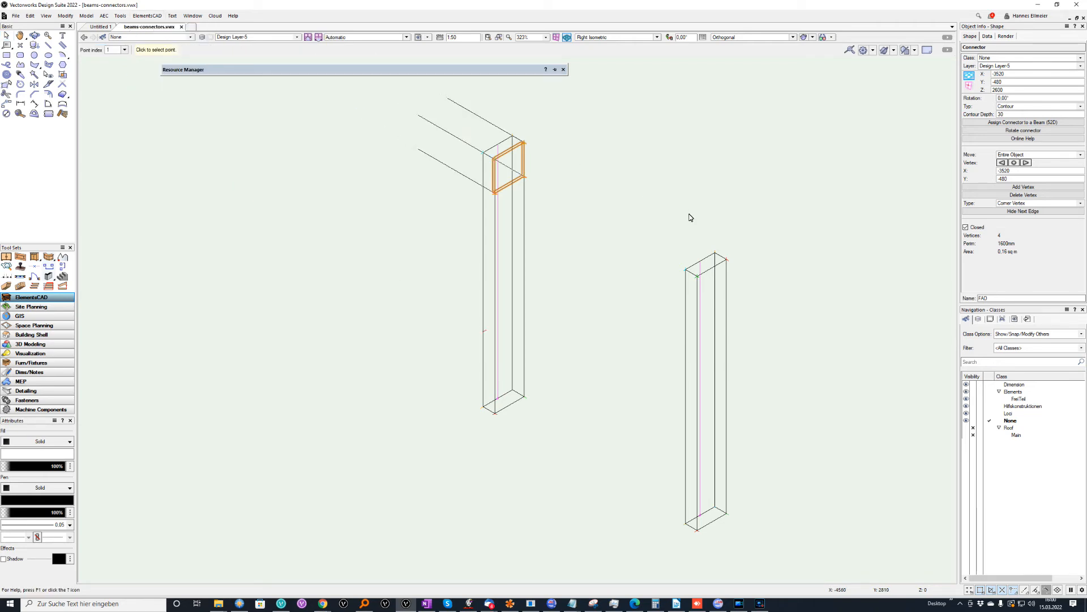
pyautogui.click(685, 275)
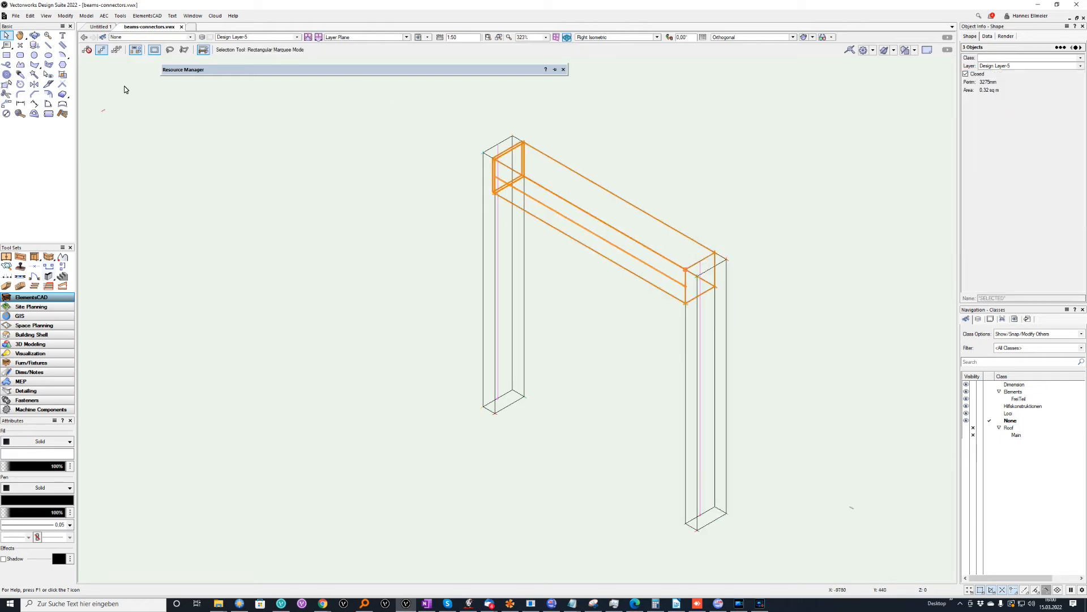
# Add a connector at the crossbeam's bottom end, using the second upright as the adjacent part
pyautogui.click(704, 218)
pyautogui.click(686, 235)
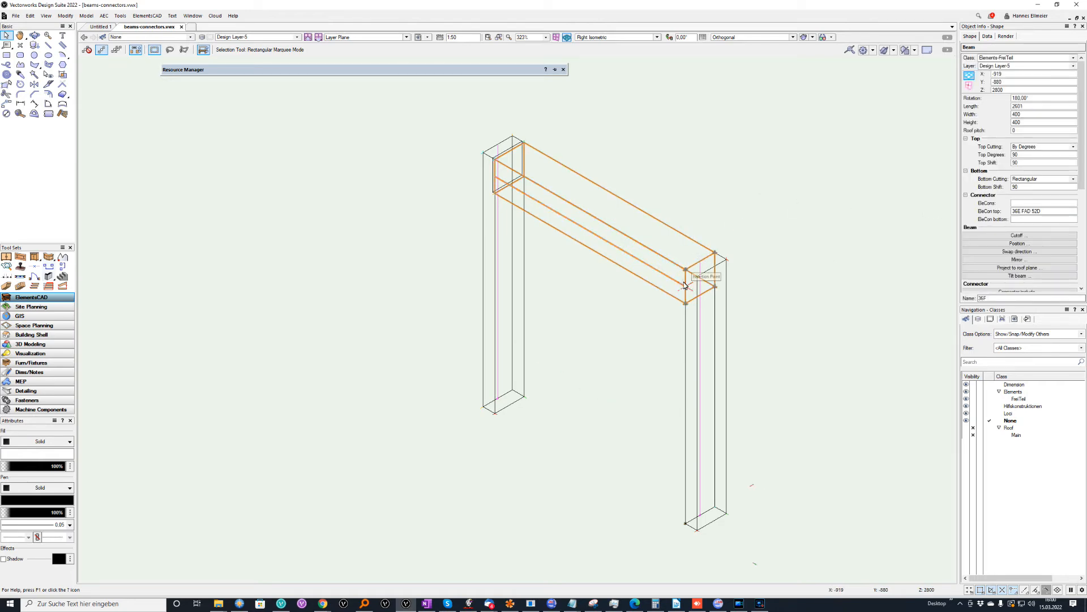
pyautogui.scroll(5, 685, 283)
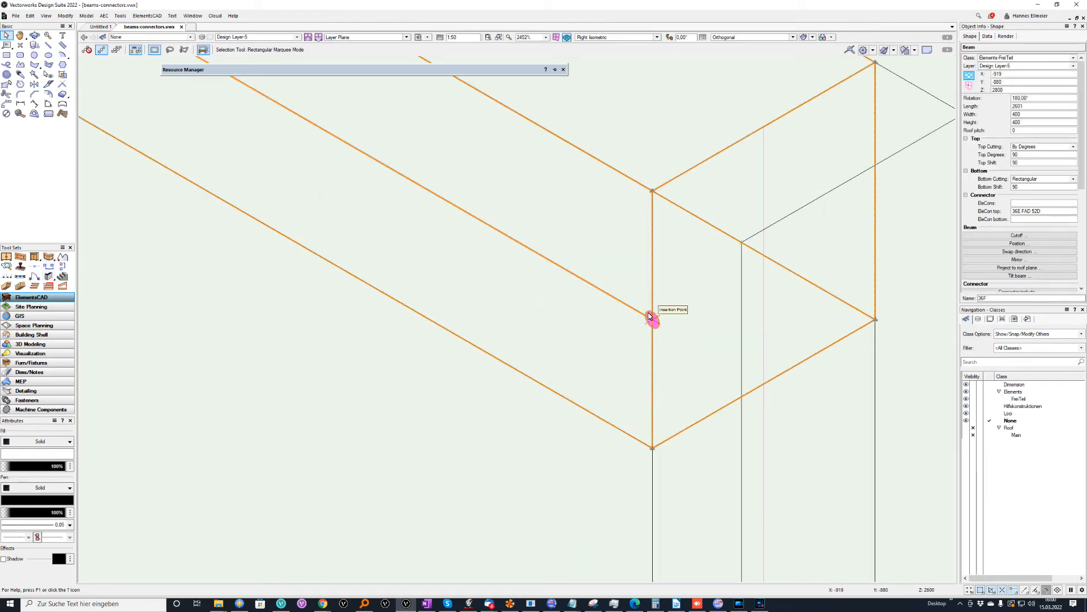
pyautogui.scroll(-5, 651, 315)
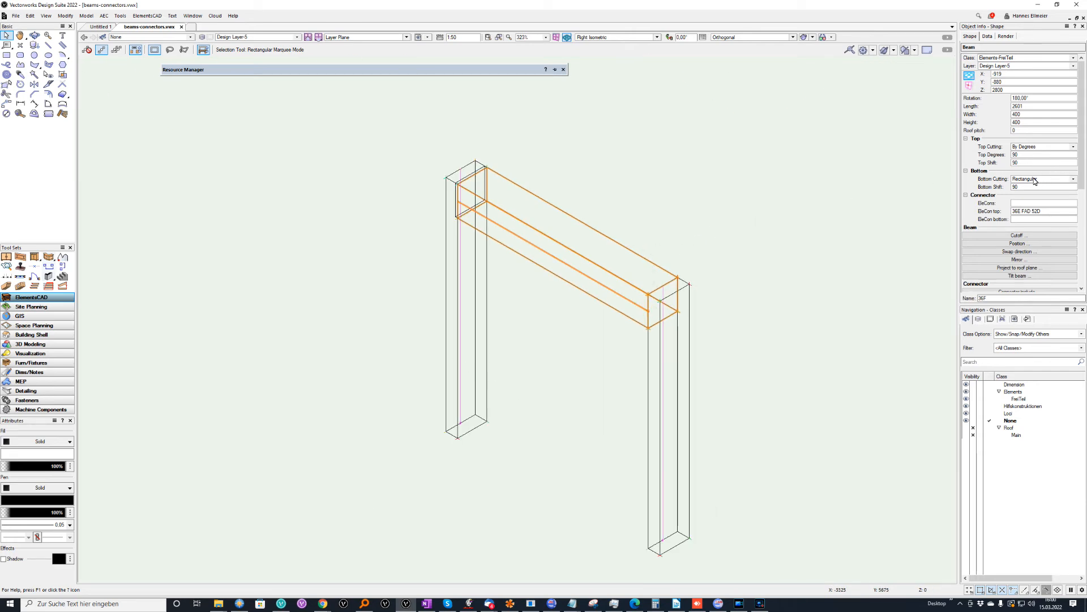
pyautogui.moveTo(1081, 171); pyautogui.dragTo(1082, 195)
pyautogui.scroll(-5, 1041, 235)
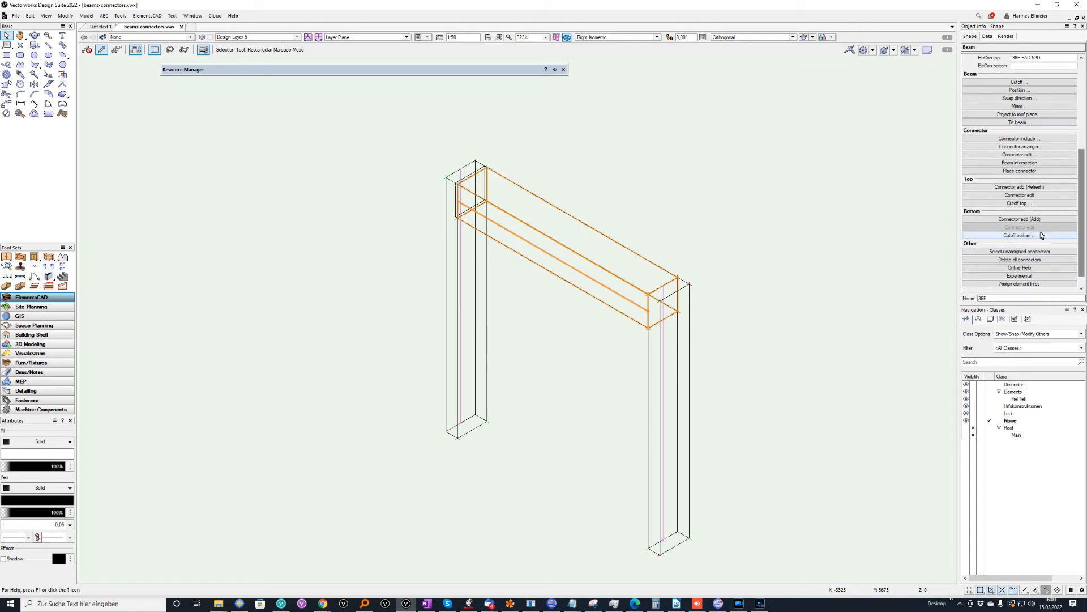
pyautogui.click(1017, 219)
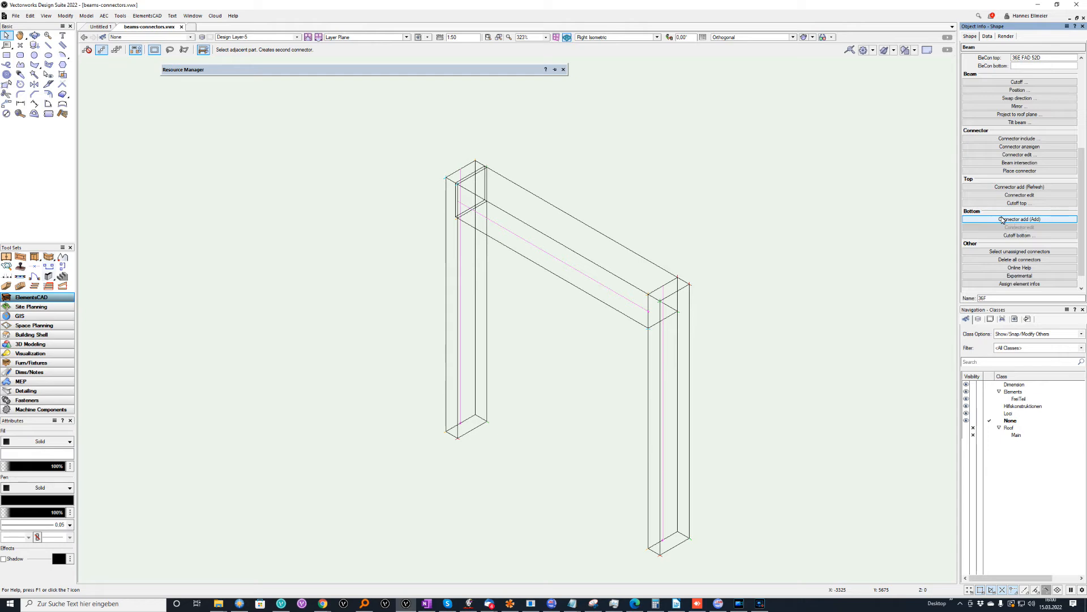
pyautogui.click(687, 326)
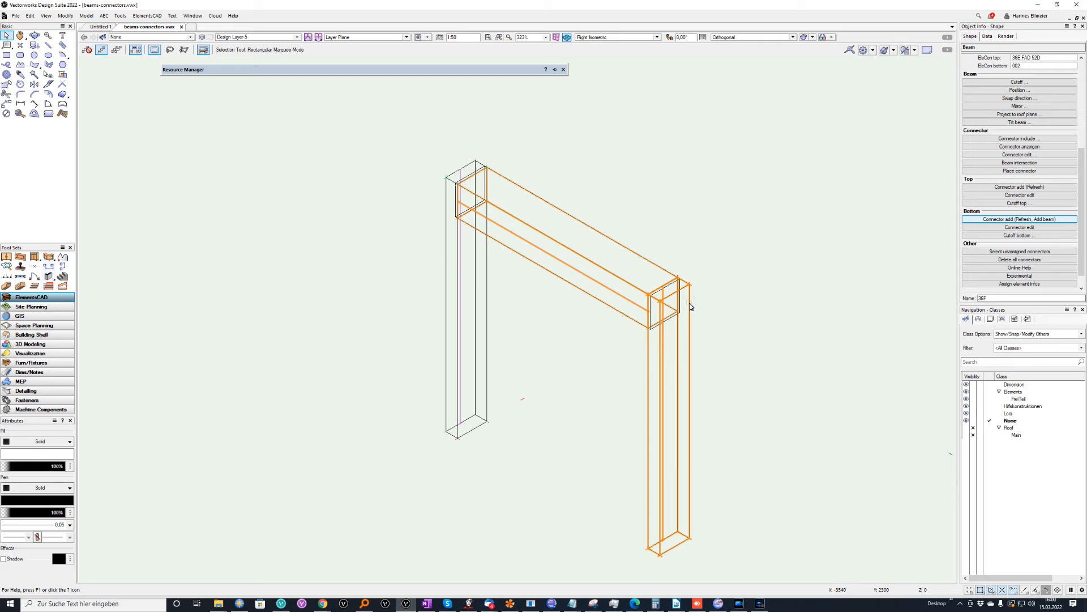
# Select both connectors joining the crossbeam to the second upright and change their type to the slim bar-shaped form
pyautogui.moveTo(705, 251); pyautogui.dragTo(599, 365)
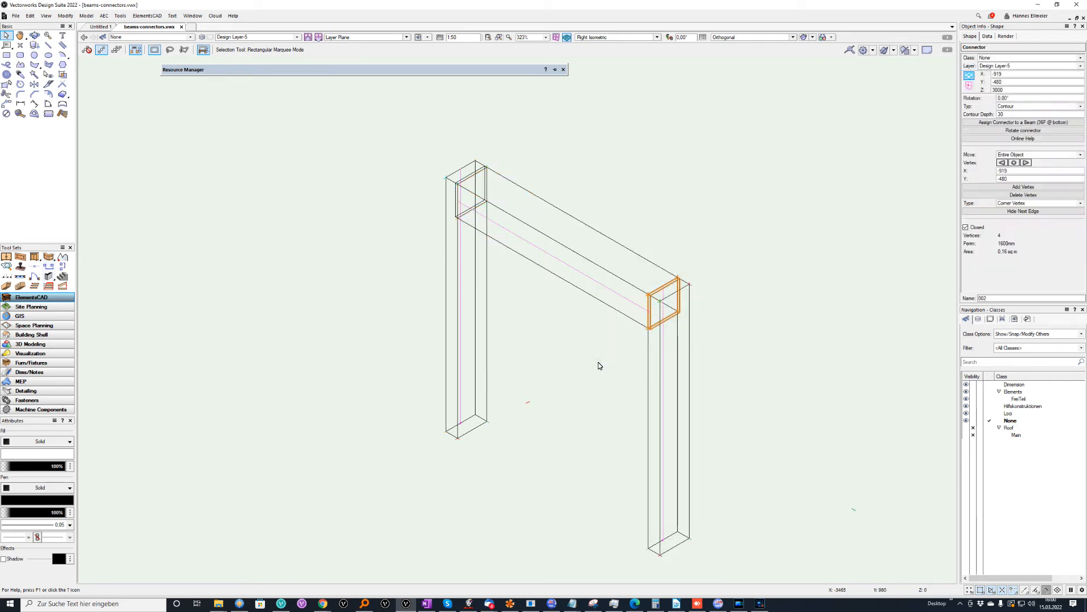
pyautogui.click(714, 279)
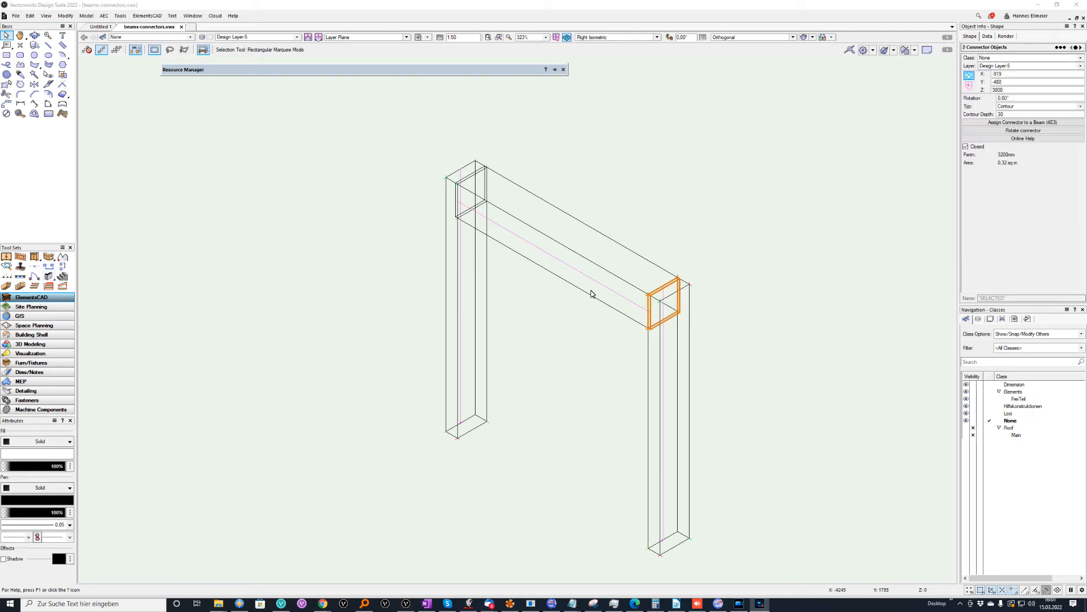
pyautogui.click(710, 248)
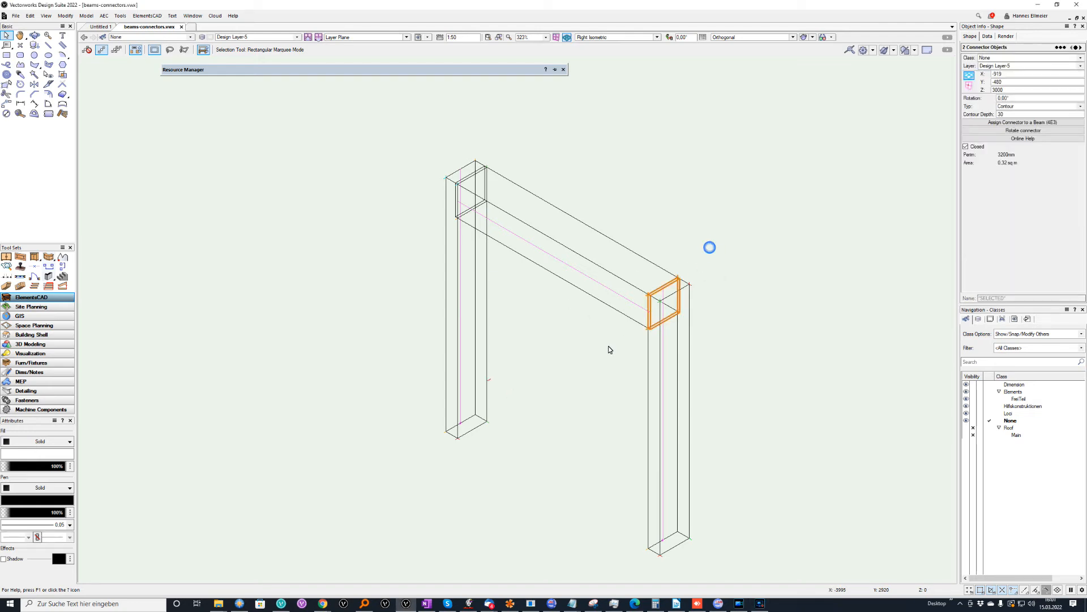
pyautogui.moveTo(731, 240); pyautogui.dragTo(576, 371)
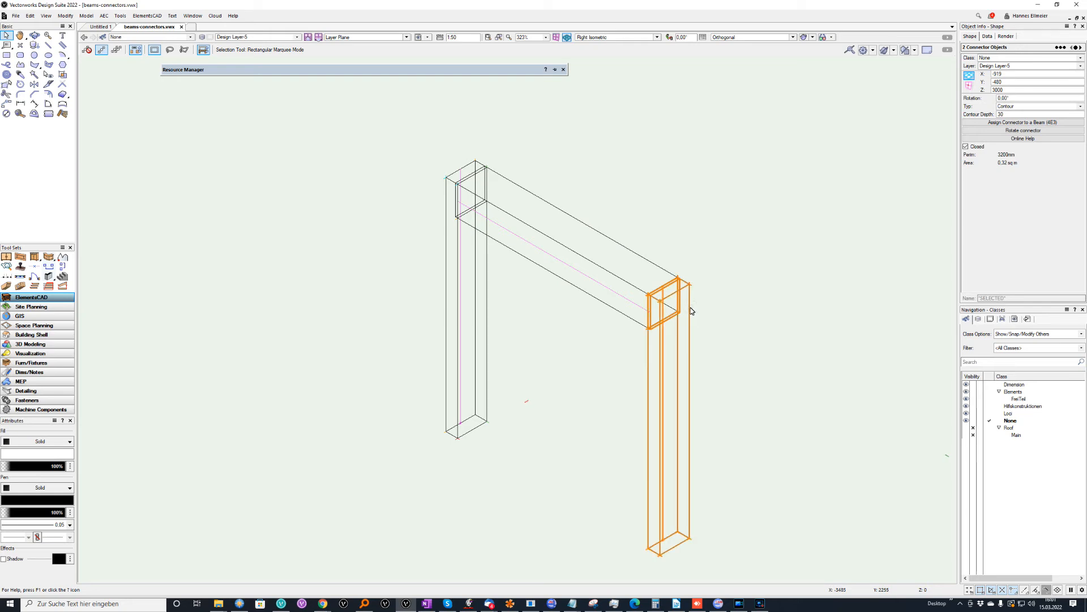
pyautogui.click(1020, 106)
pyautogui.click(1012, 121)
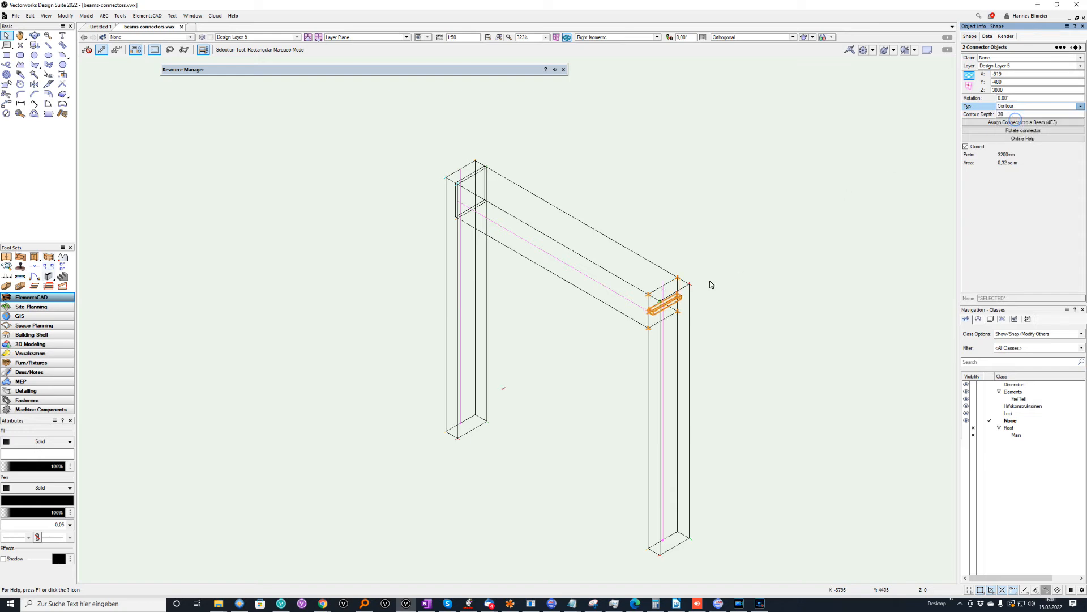
# Rotate the two selected mortise/tenon connectors, then set their tenon width to 80, setback to 20 and radius to 40
pyautogui.scroll(2, 690, 281)
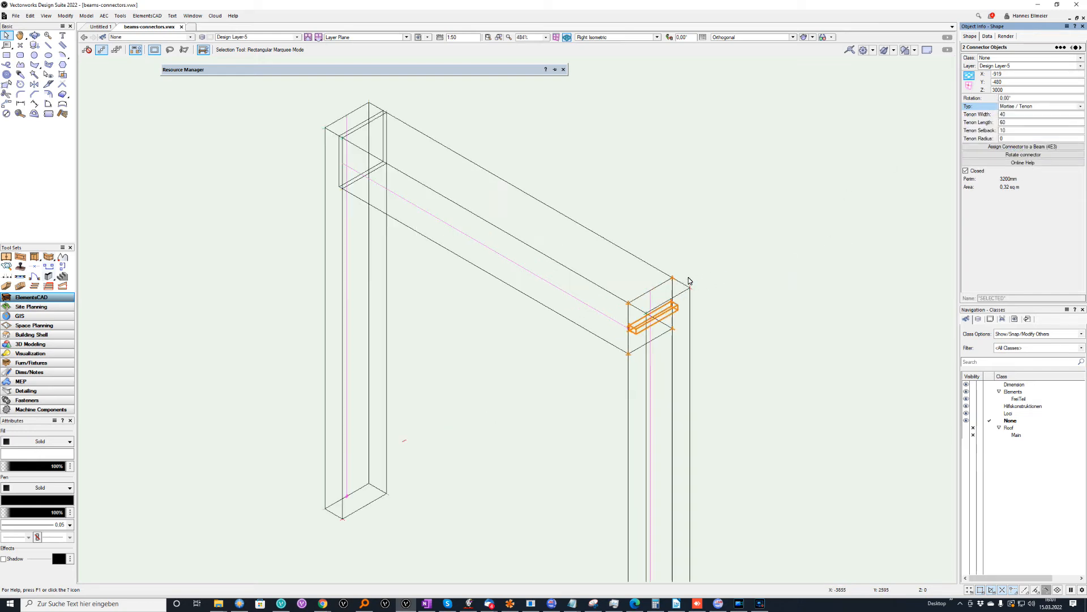
pyautogui.click(1028, 155)
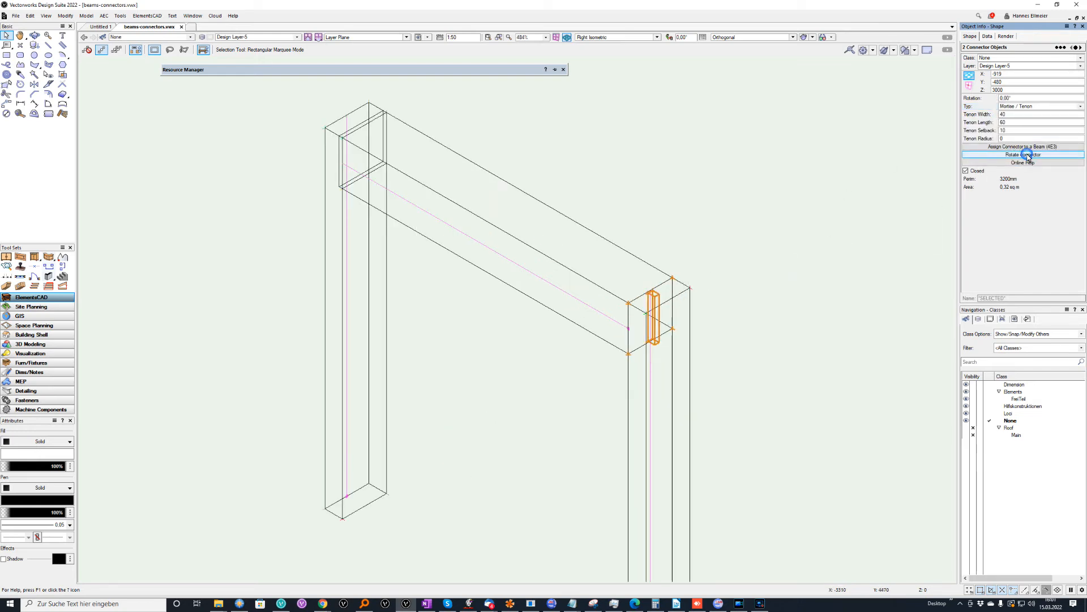
pyautogui.doubleClick(1013, 115)
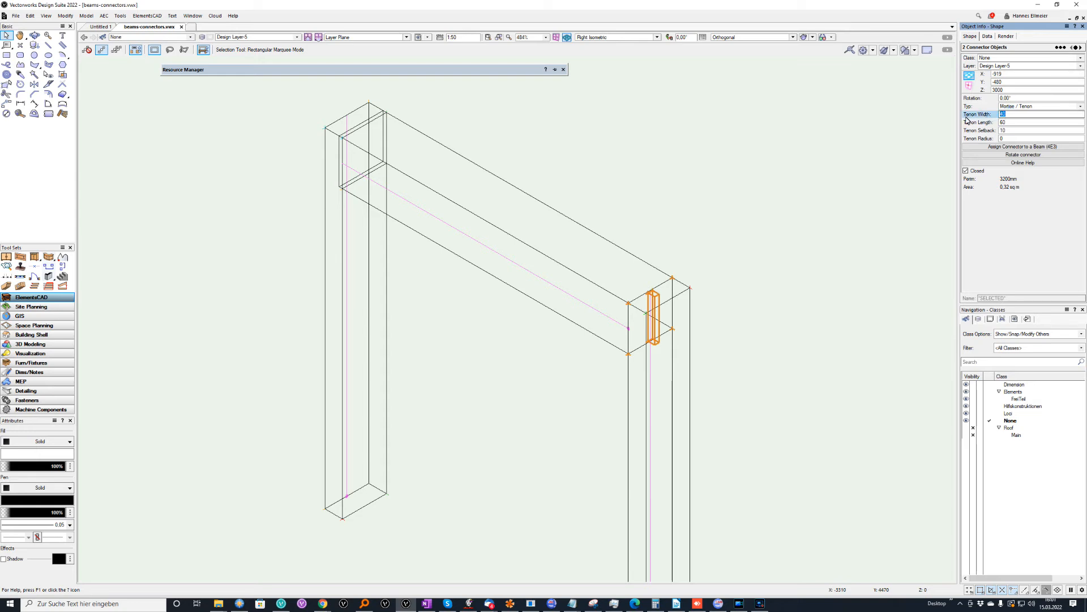
pyautogui.press('Return')
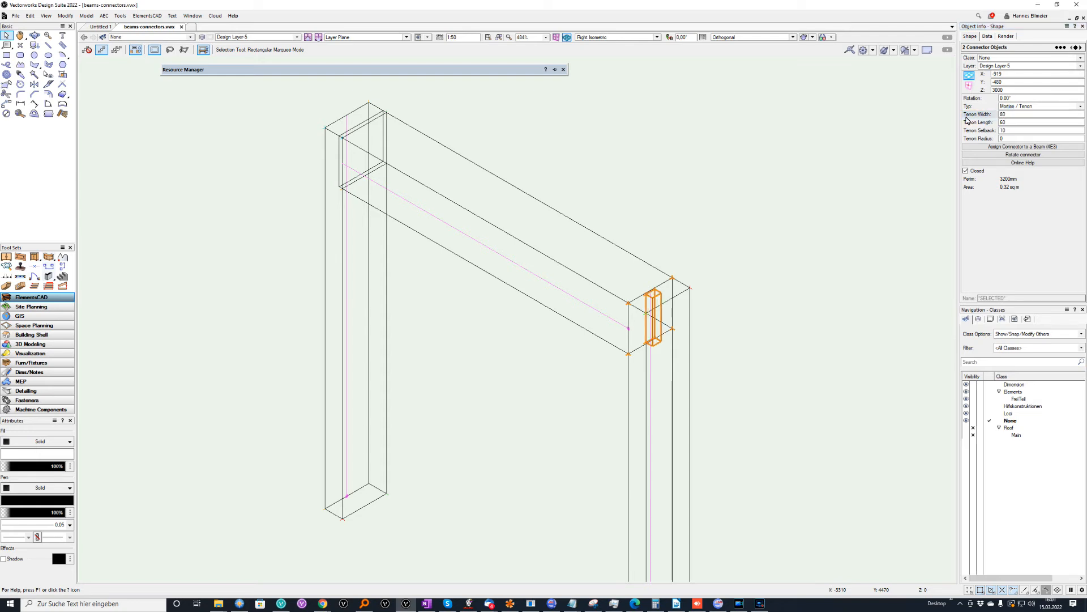
pyautogui.doubleClick(1010, 130)
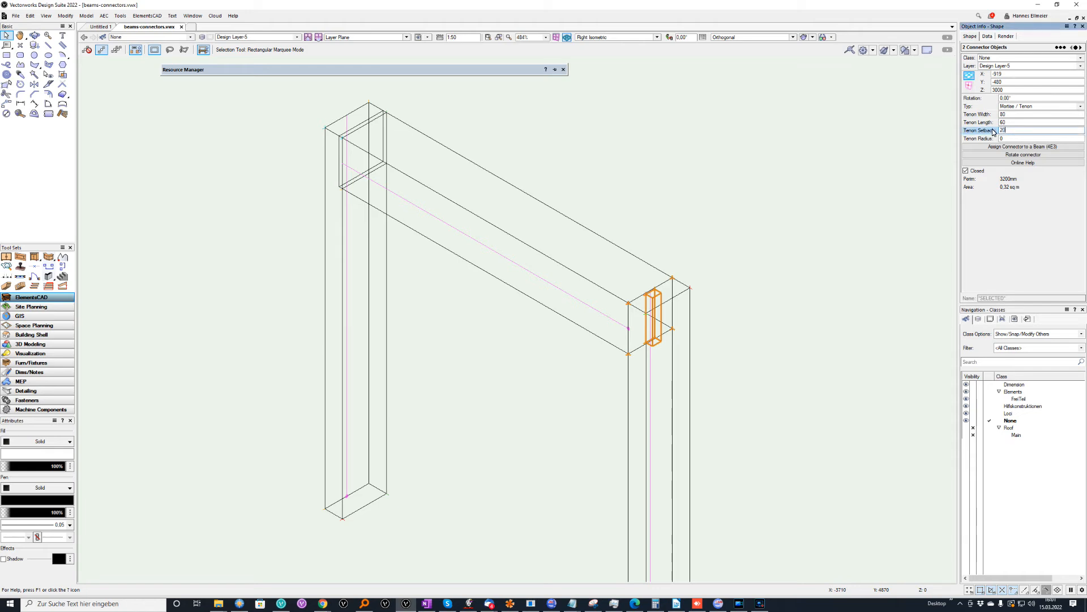
pyautogui.press('Return')
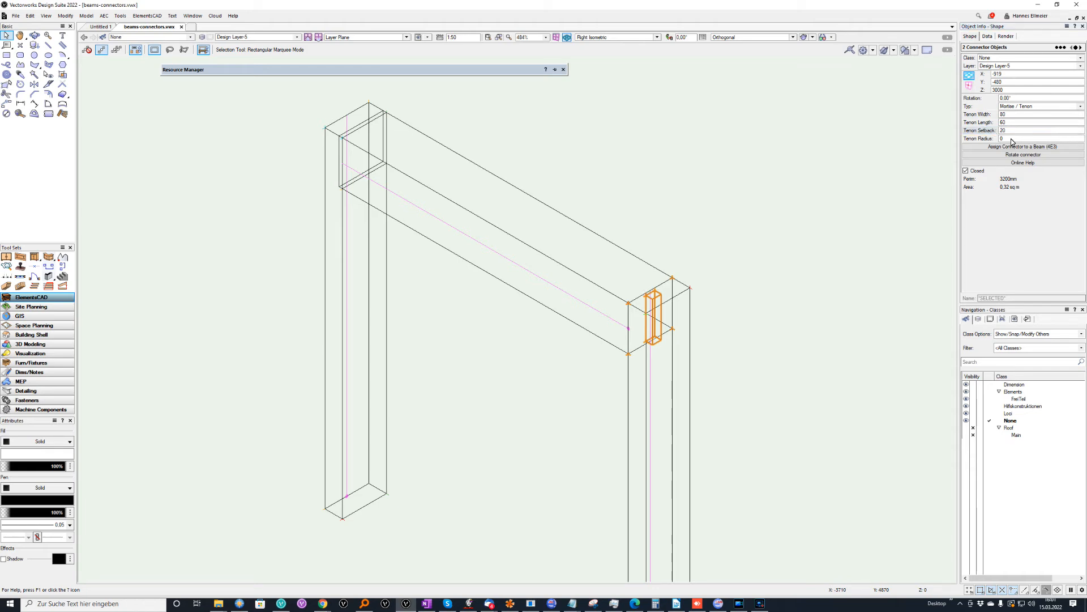
pyautogui.doubleClick(1010, 139)
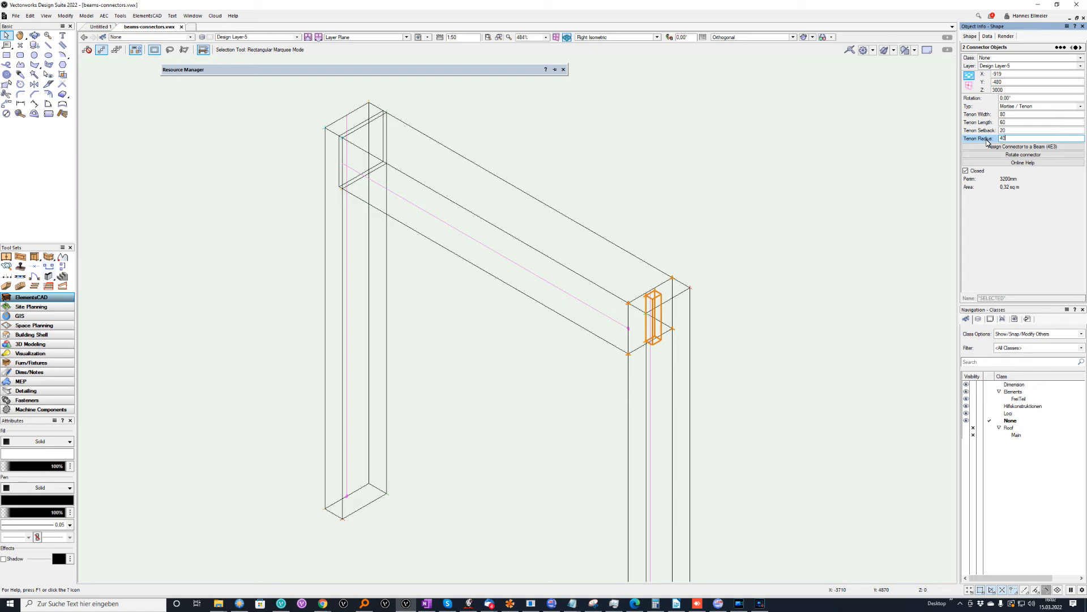
pyautogui.press('Return')
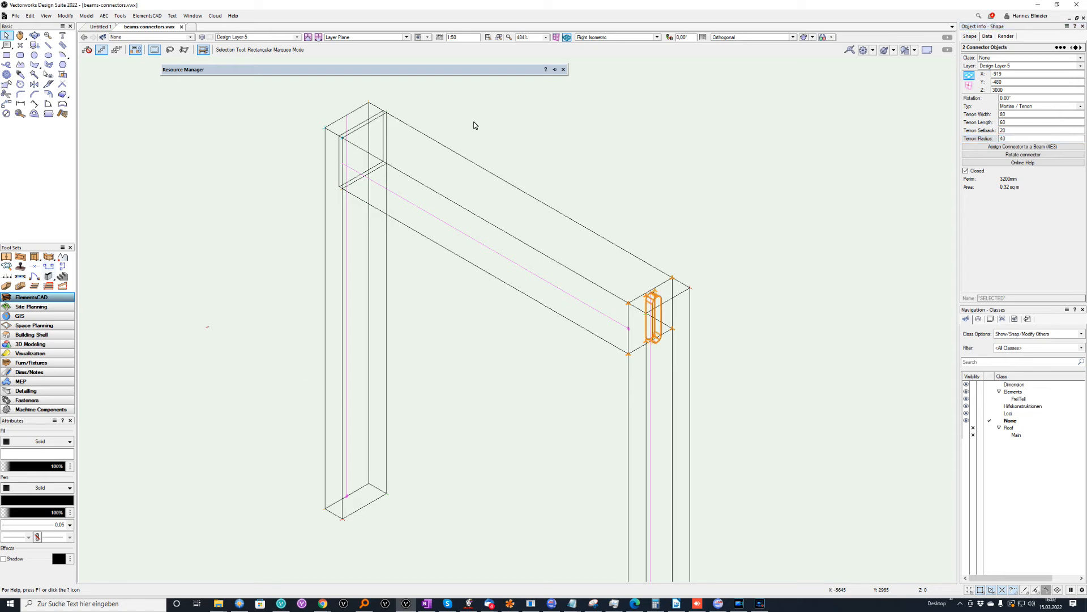
# Select both connectors joining the crossbeam to the first upright, change their type to Mortise / Tenon and rotate them
pyautogui.moveTo(420, 92); pyautogui.dragTo(260, 215)
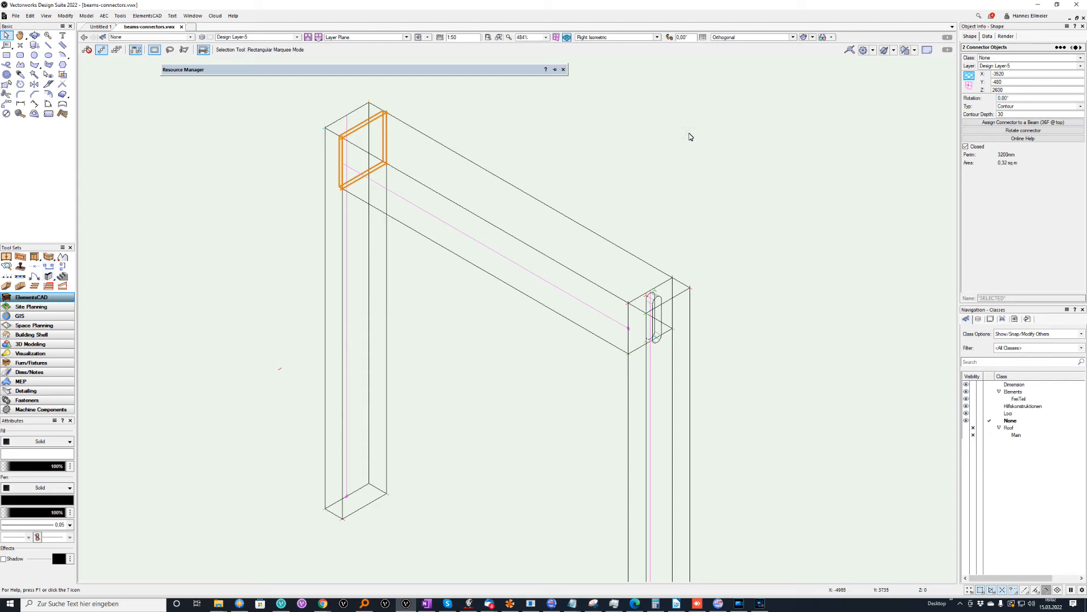
pyautogui.click(1002, 108)
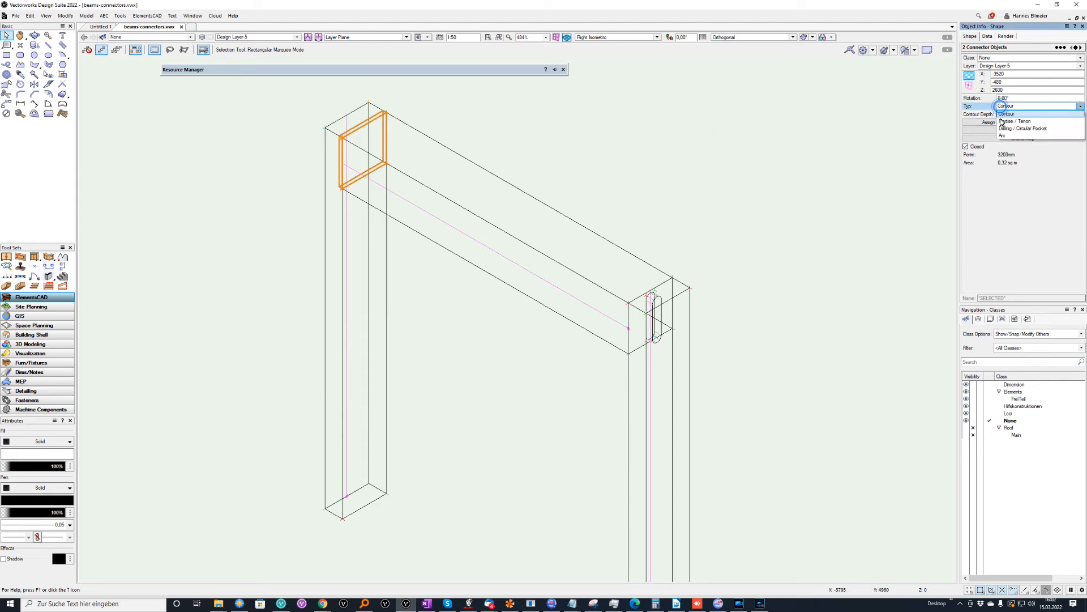
pyautogui.click(1009, 117)
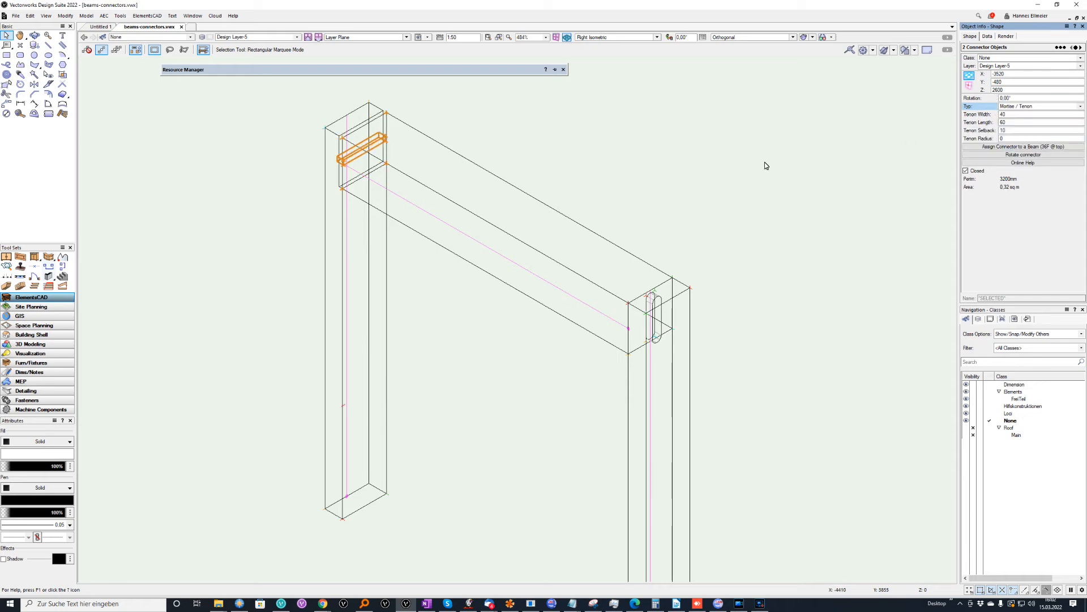
pyautogui.click(1028, 154)
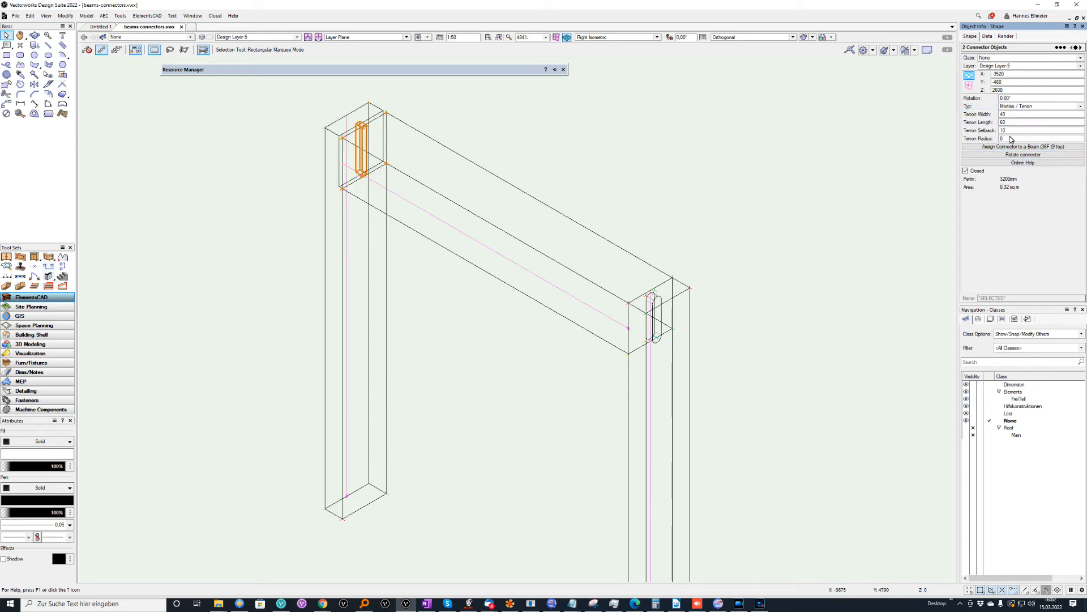
# Set the first upright's connectors to tenon setback 20, tenon width 80 and tenon radius 40
pyautogui.click(1012, 131)
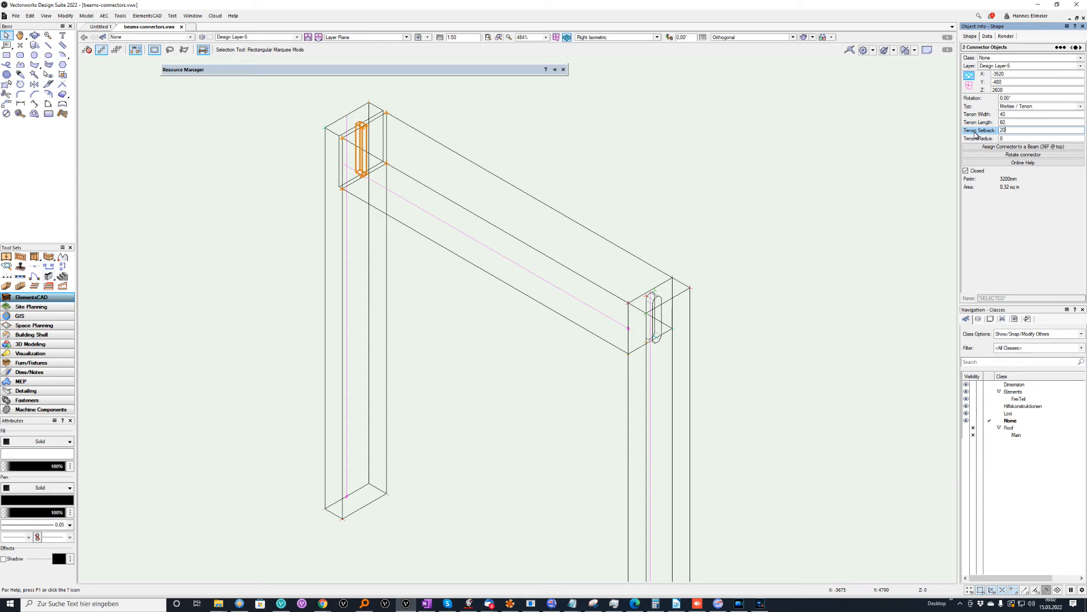
pyautogui.write('20')
pyautogui.press('Return')
pyautogui.click(1014, 115)
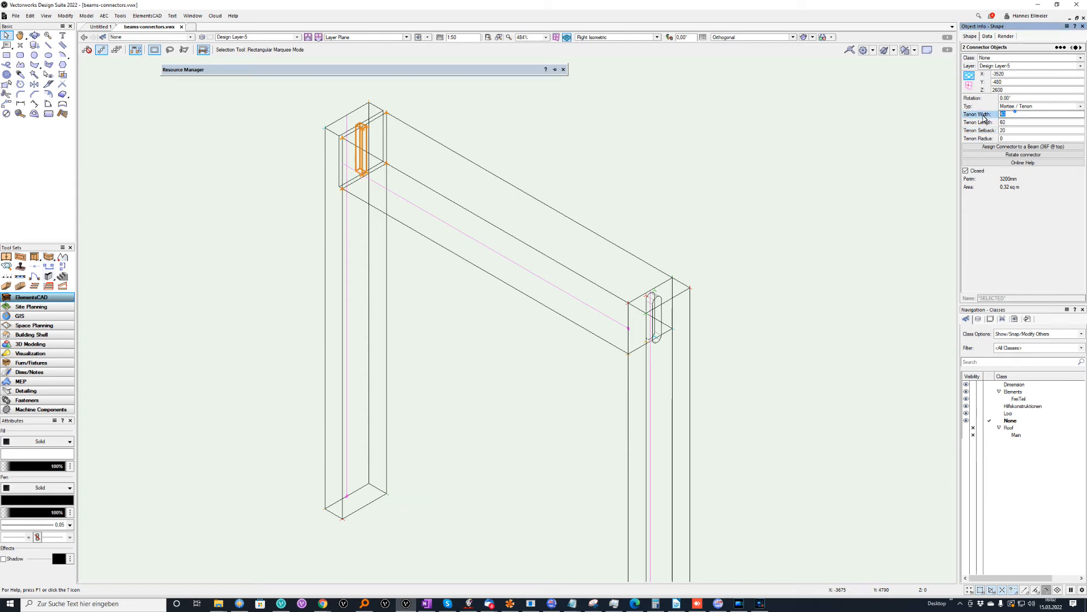
pyautogui.write('80')
pyautogui.press('Return')
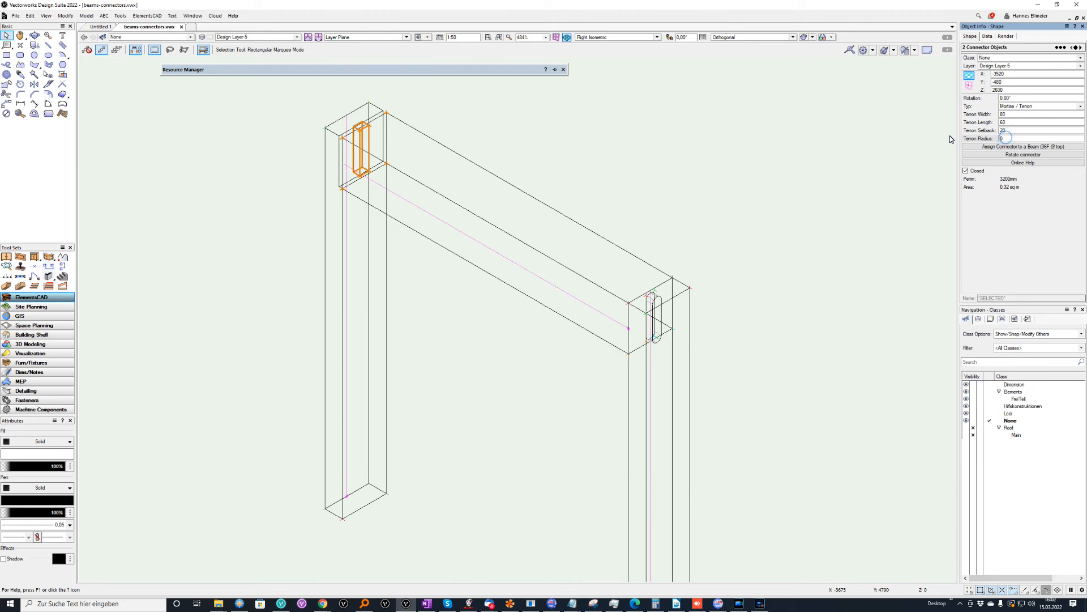
pyautogui.press('KP_4')
pyautogui.press('F5')
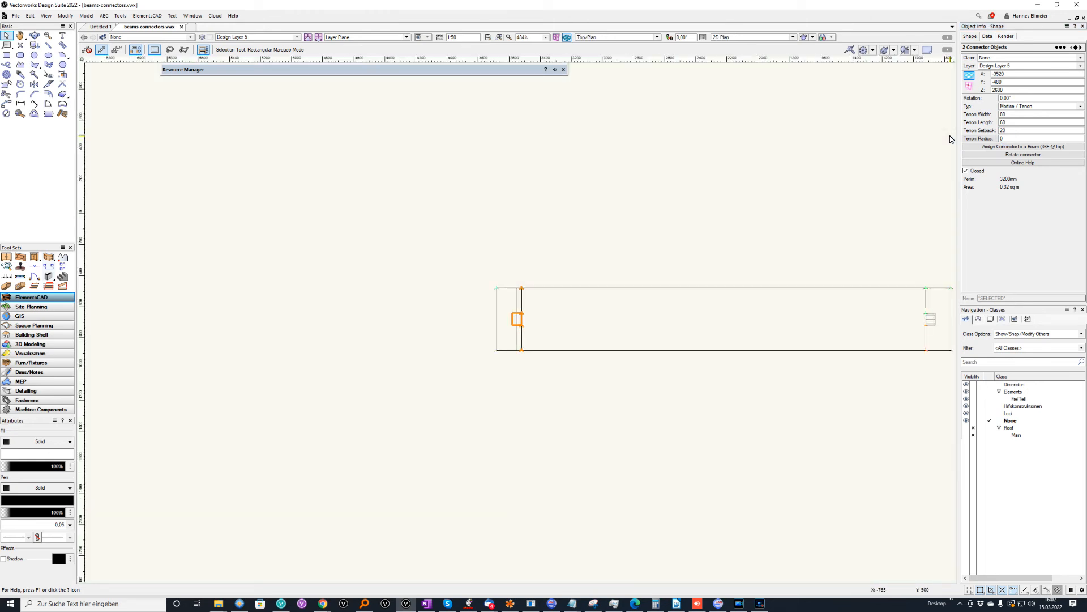
pyautogui.press('KP_3')
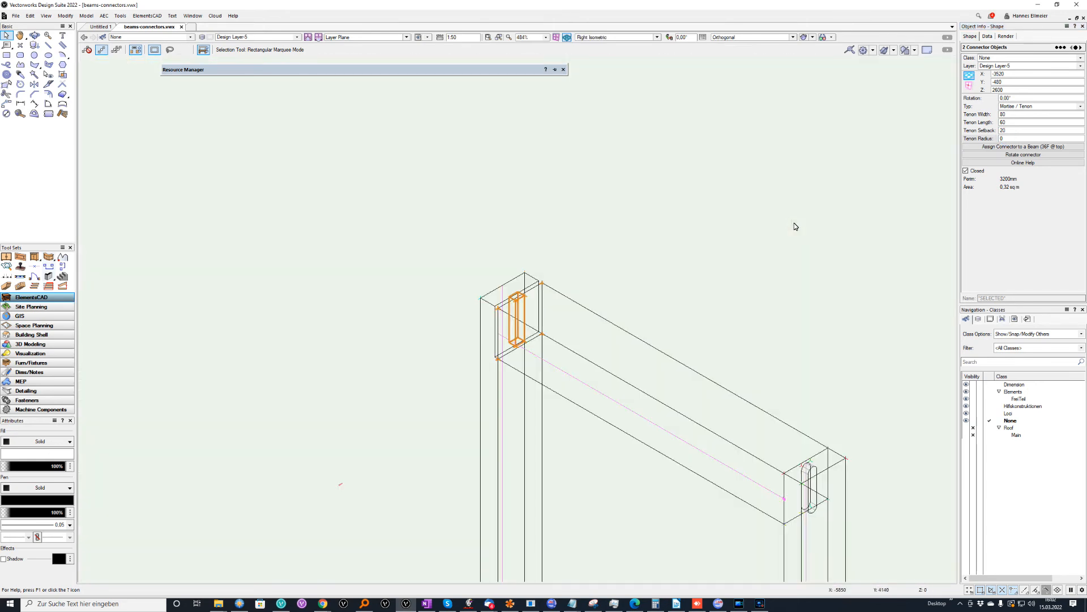
pyautogui.click(1002, 138)
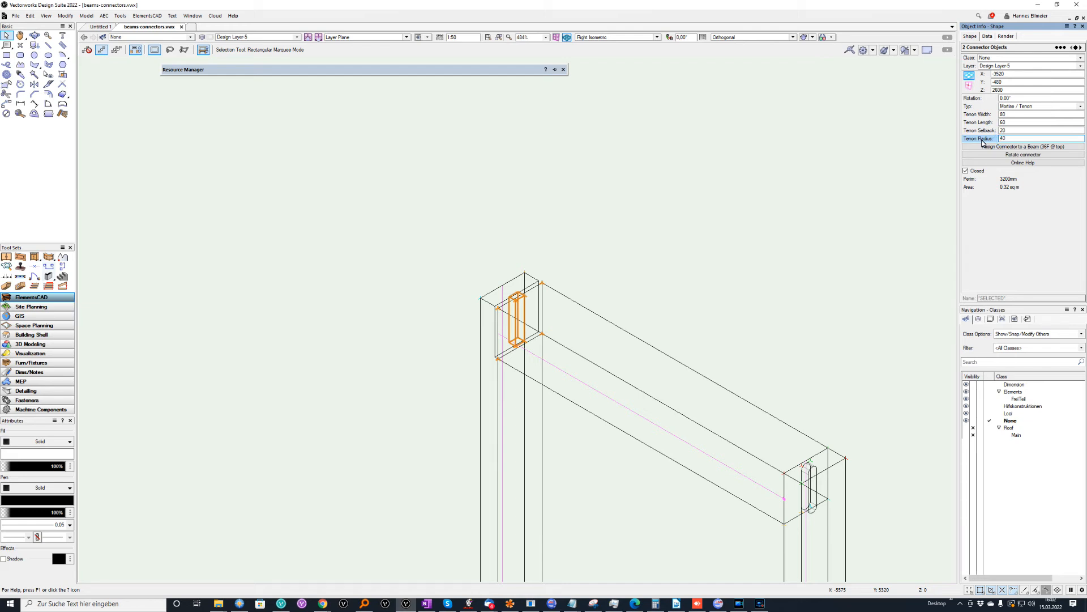
pyautogui.write('40')
pyautogui.press('Return')
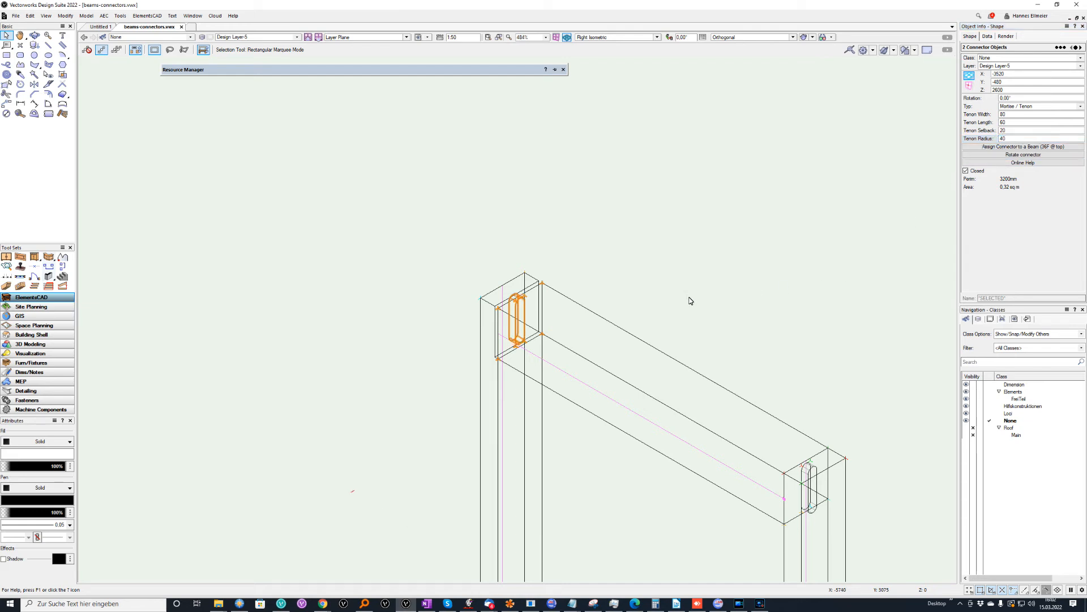
# Select the first upright beam and update the ElementsCAD objects with Objekte aktualisieren
pyautogui.click(618, 325)
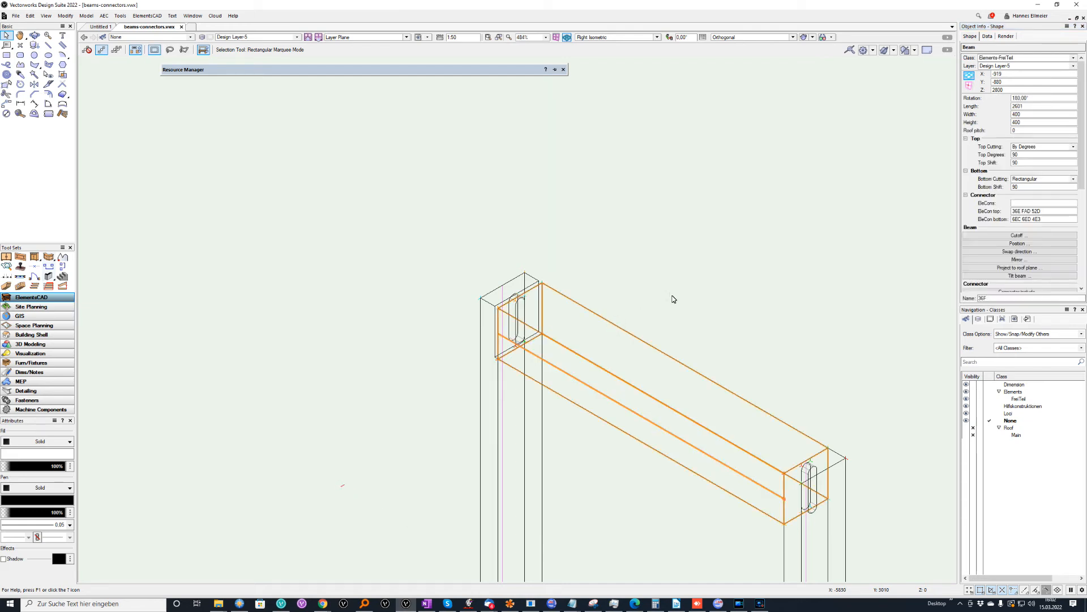
pyautogui.click(538, 279)
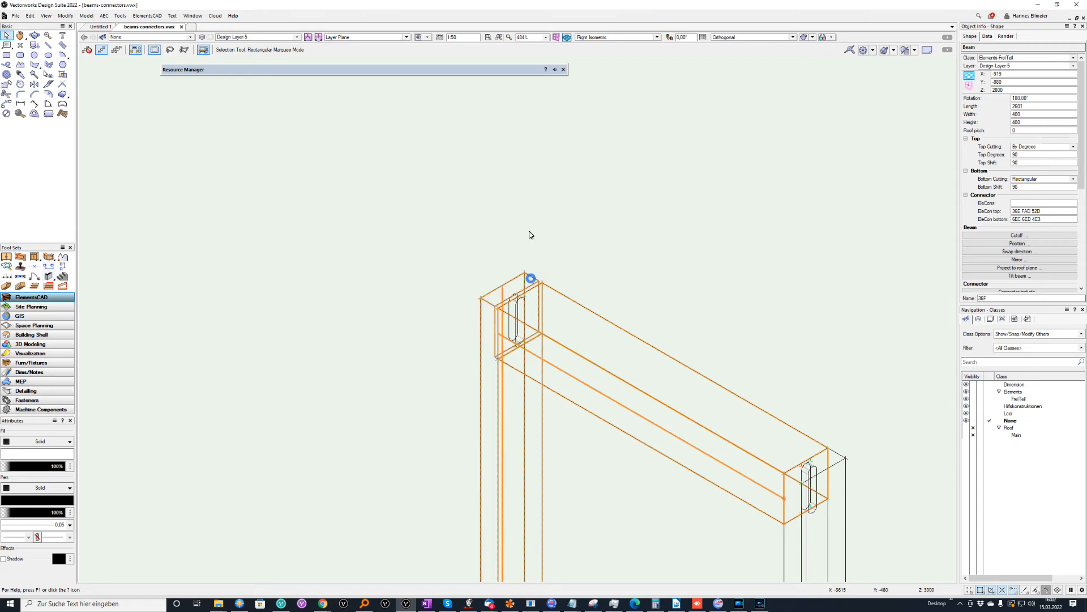
pyautogui.click(153, 15)
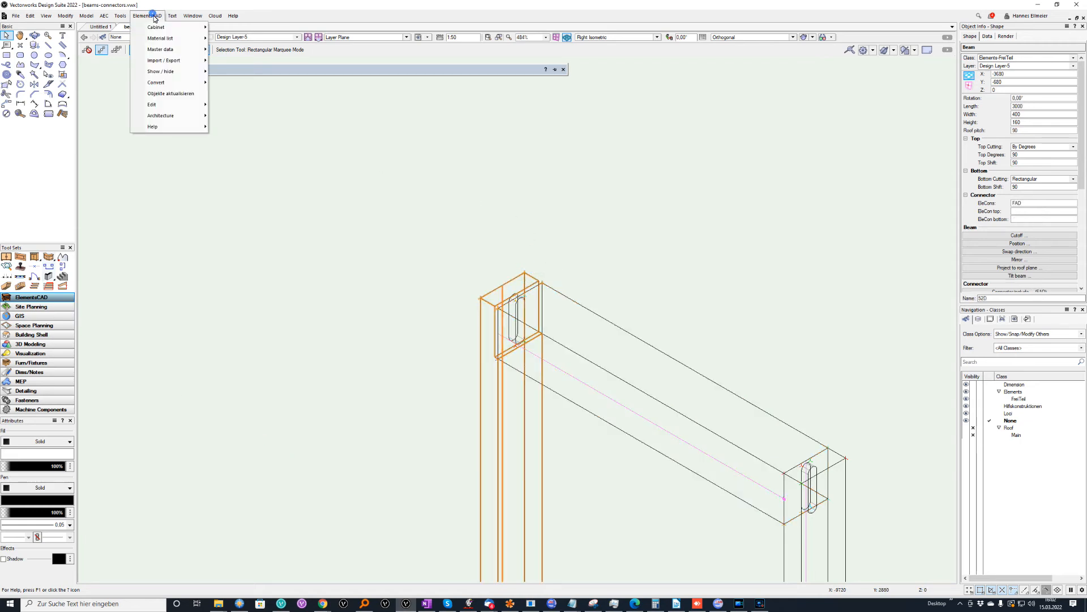
pyautogui.click(161, 94)
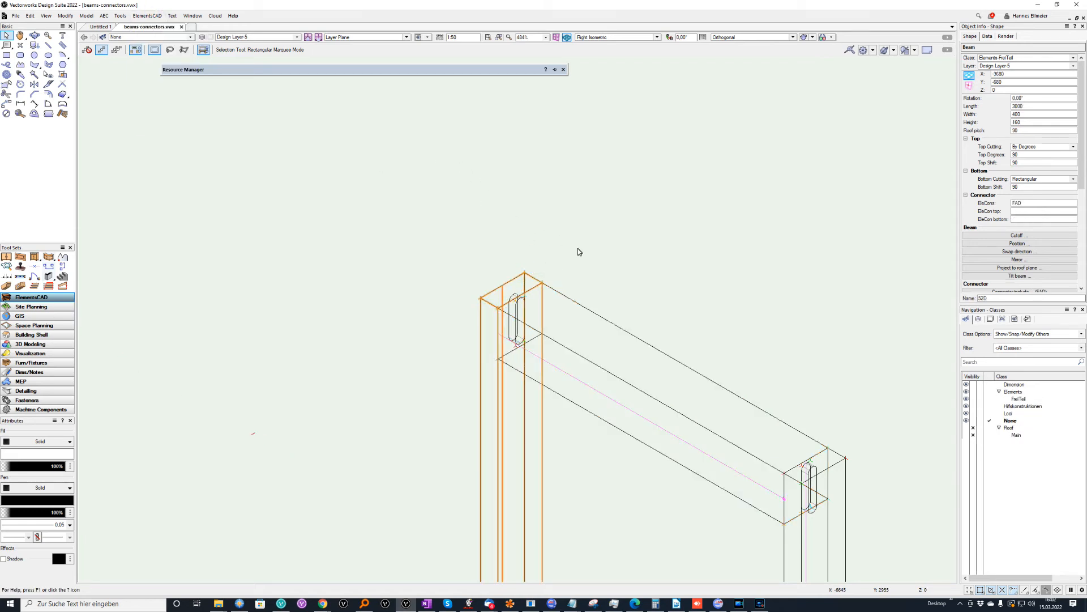
pyautogui.scroll(-1, 600, 277)
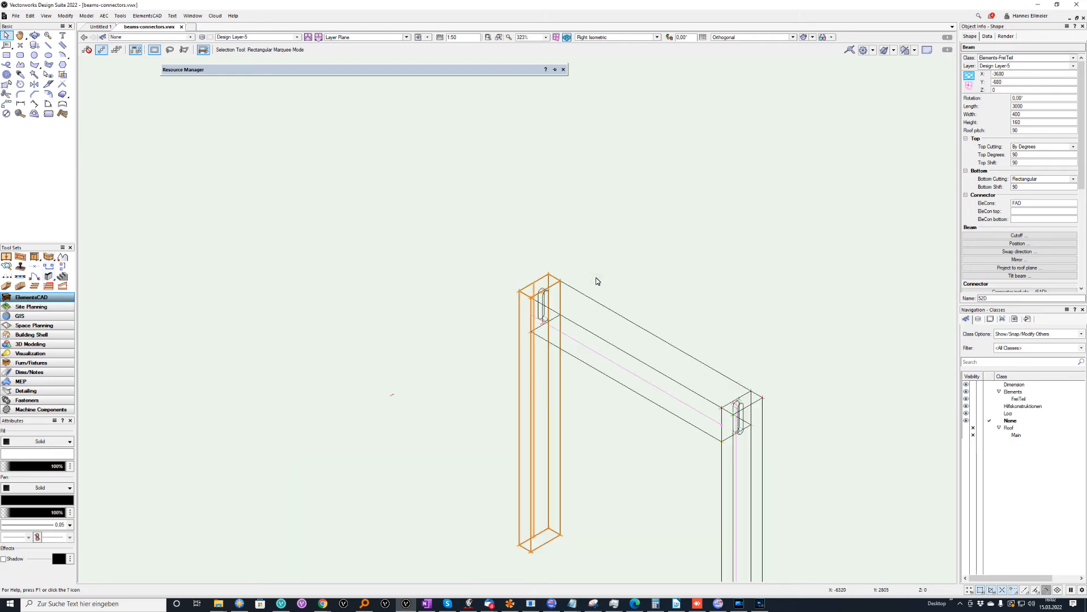
pyautogui.moveTo(728, 341); pyautogui.dragTo(618, 268, button='middle')
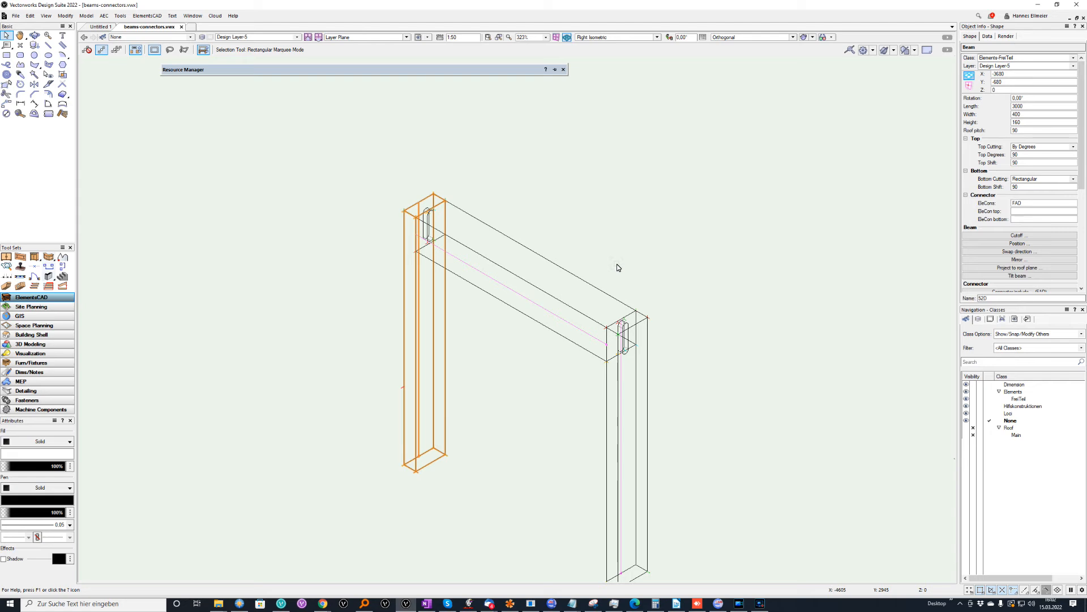
# Switch to Design Layer-6 and draw a horizontal beam about 1464 mm long by its centerline in Top/Plan view
pyautogui.click(261, 38)
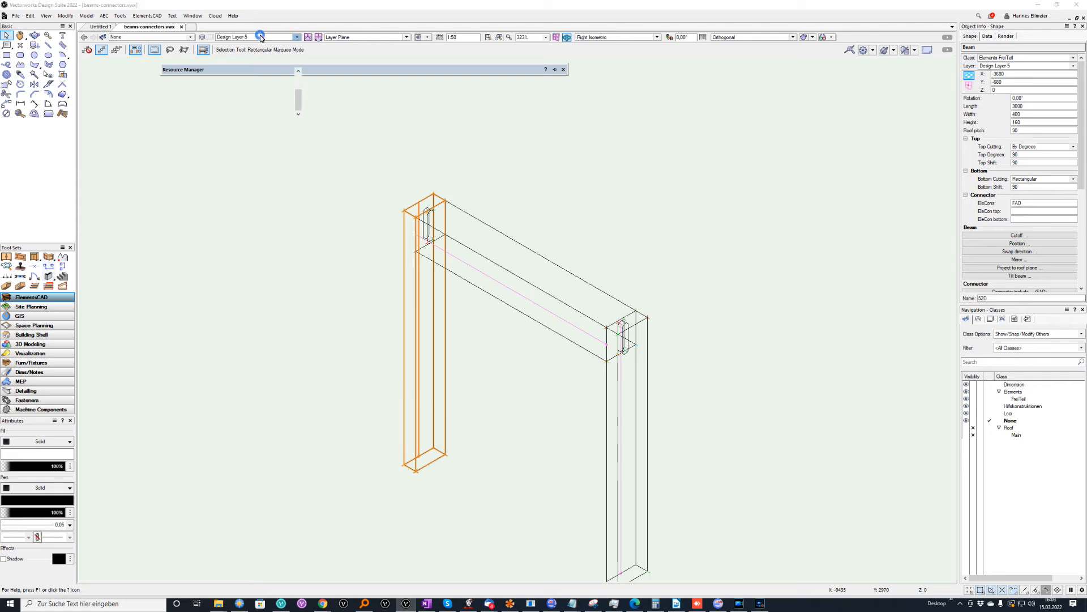
pyautogui.click(268, 70)
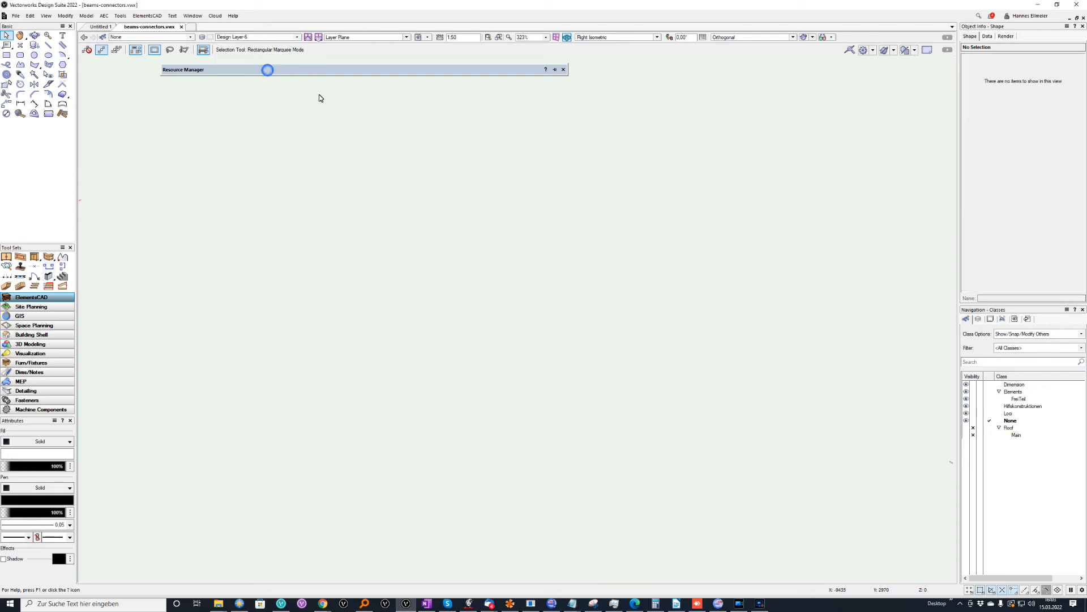
pyautogui.click(7, 286)
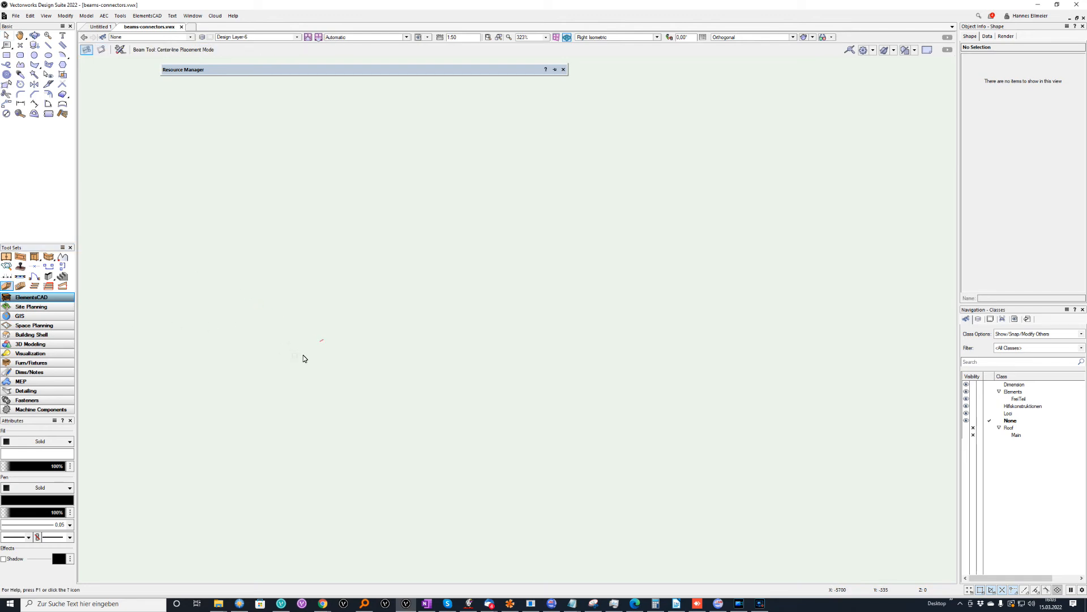
pyautogui.press('F5')
pyautogui.click(341, 331)
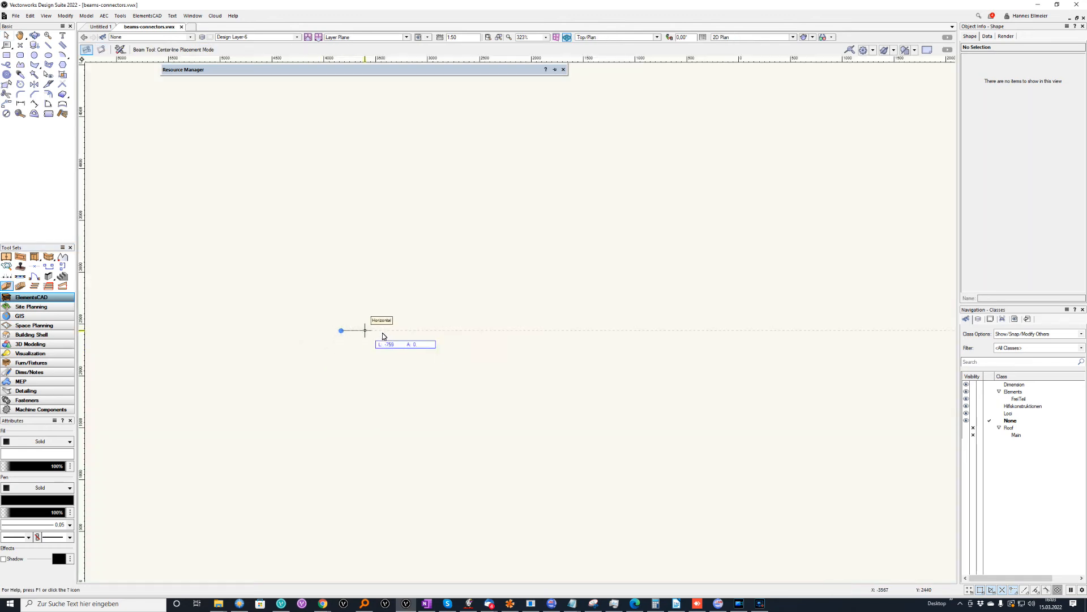
pyautogui.click(493, 330)
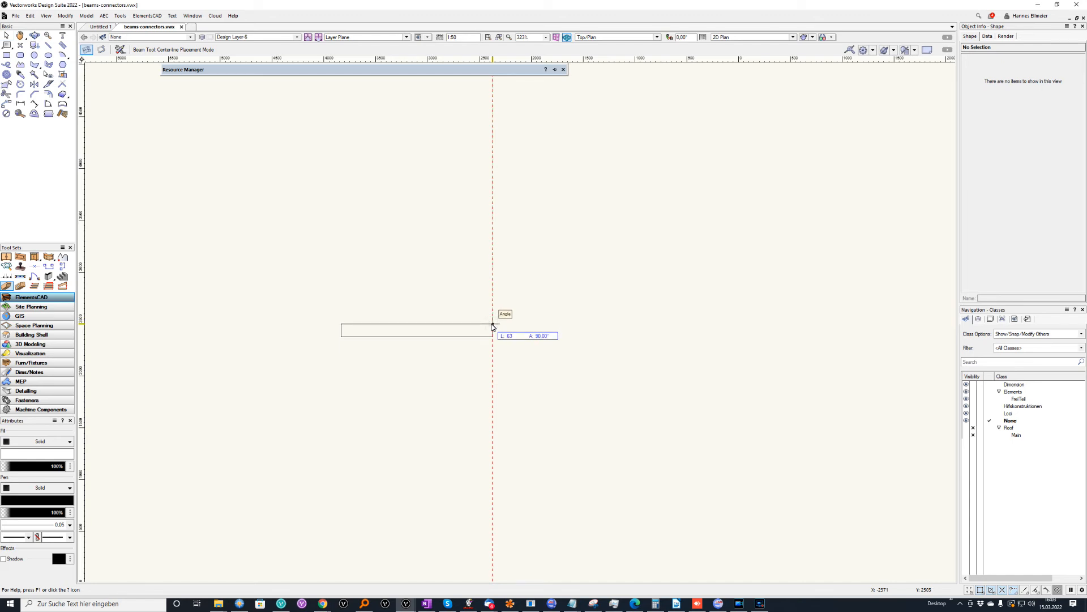
pyautogui.click(493, 328)
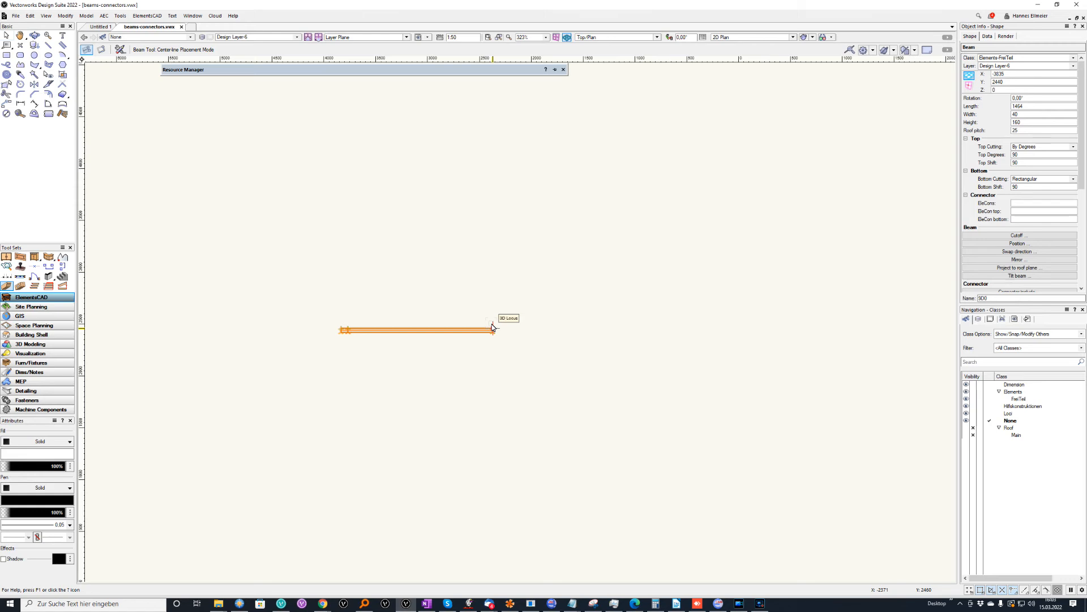
# Set the new beam's roof pitch to 80 while viewing it from the front
pyautogui.press('KP_2')
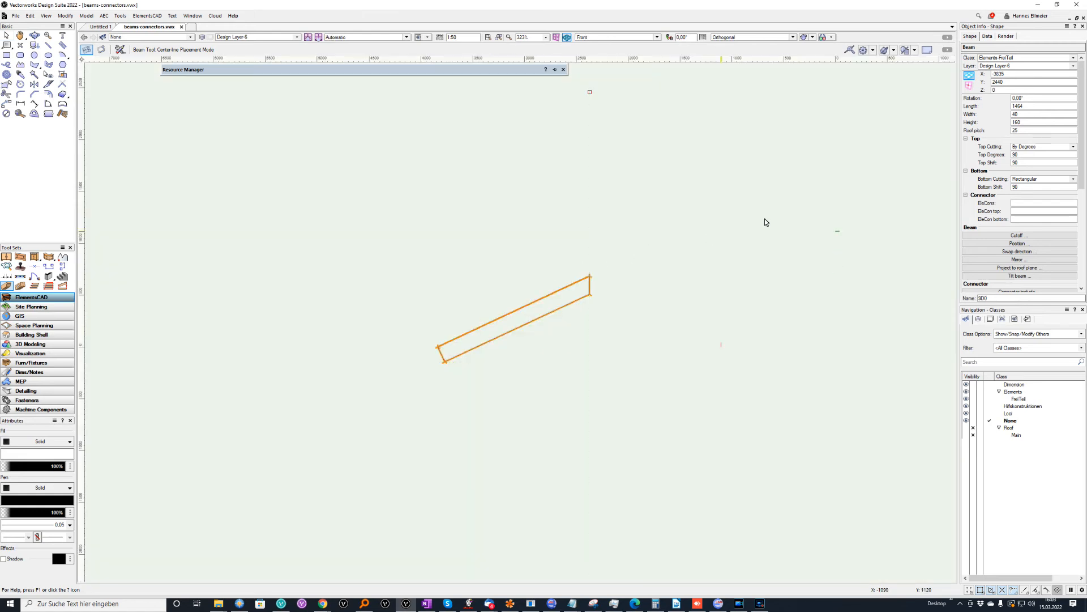
pyautogui.click(1021, 131)
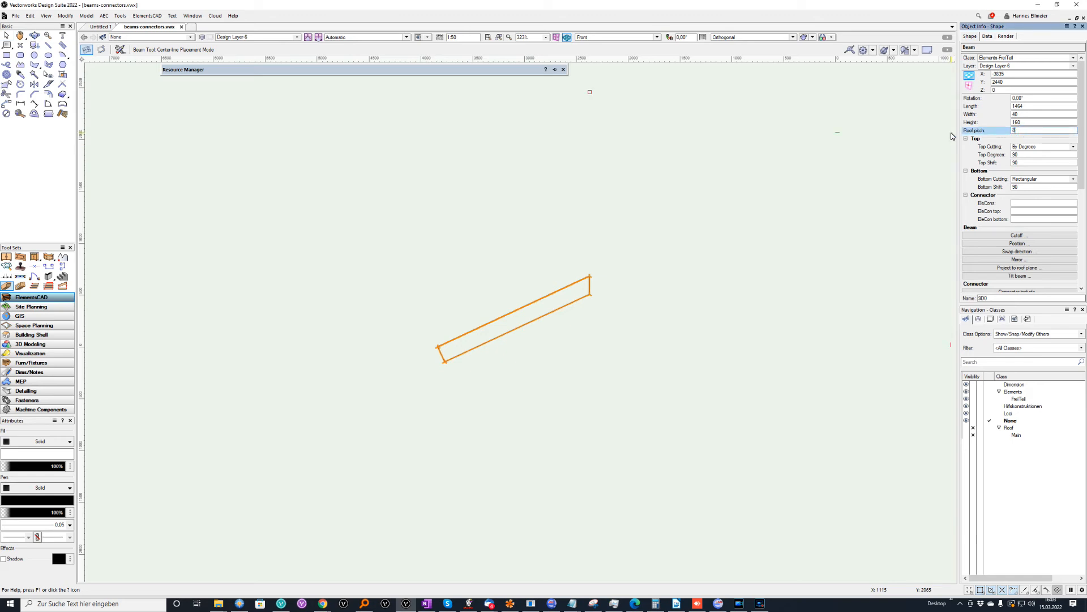
pyautogui.press('Return')
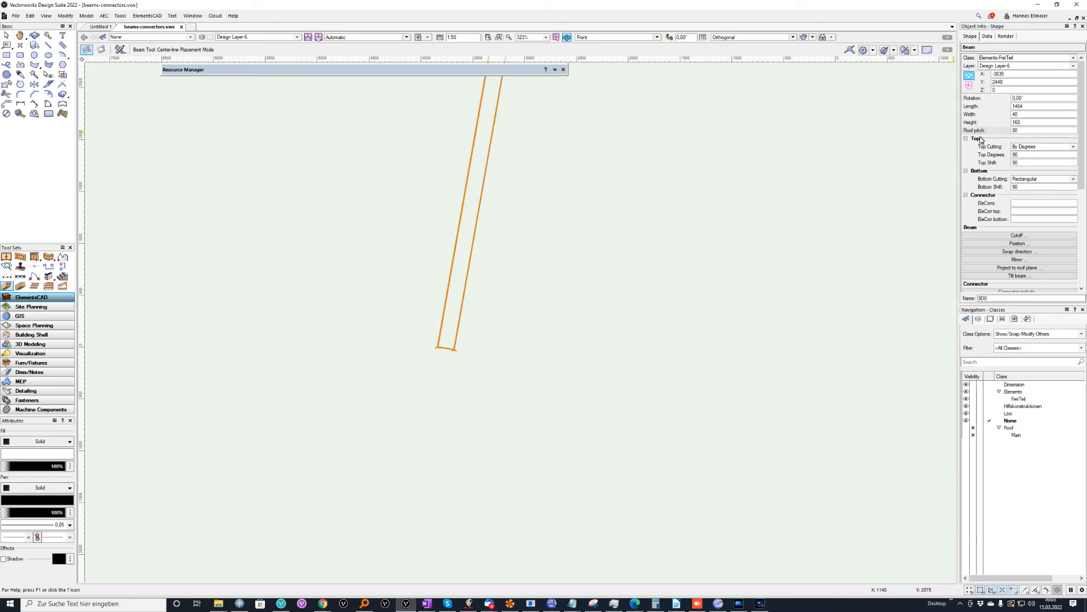
# Duplicate the pitched beam along a horizontal line from its lower end, splitting the line at a maximum axis spacing of 800 mm
pyautogui.click(34, 287)
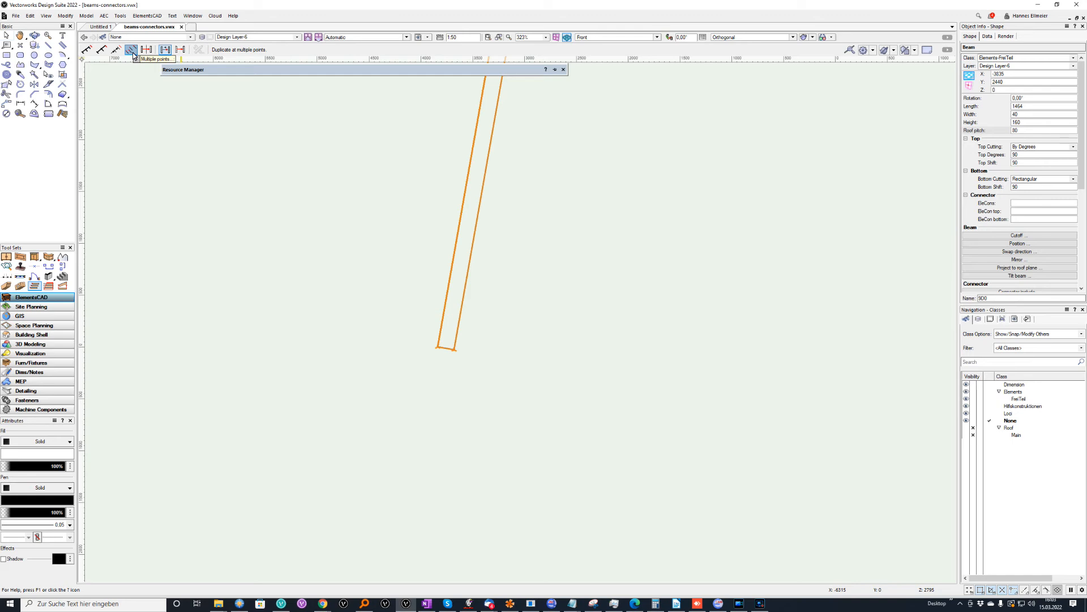
pyautogui.click(101, 50)
pyautogui.click(452, 349)
pyautogui.click(827, 350)
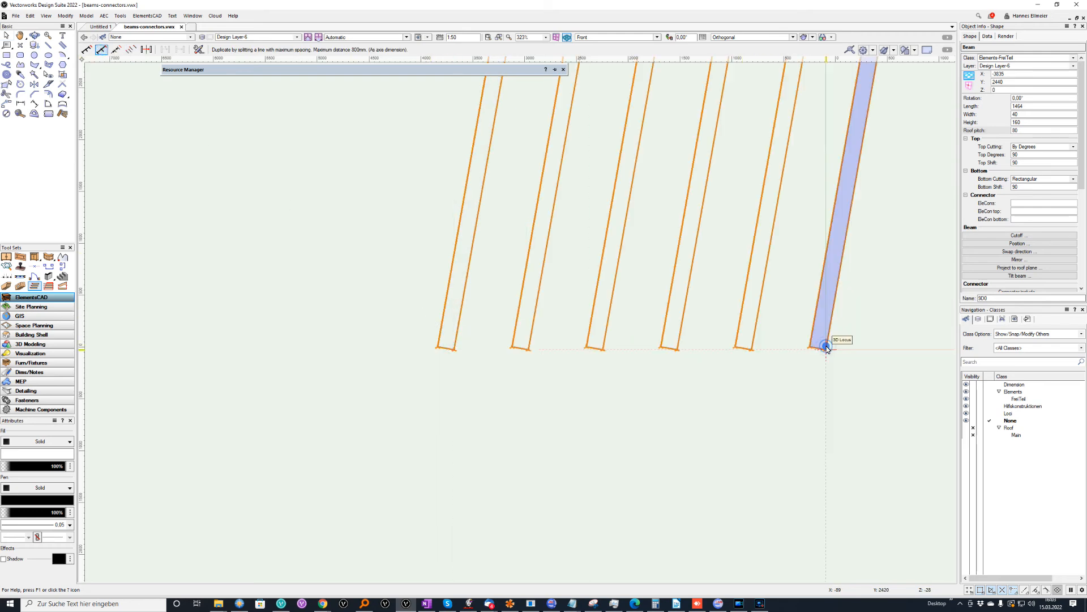
pyautogui.scroll(-2, 704, 276)
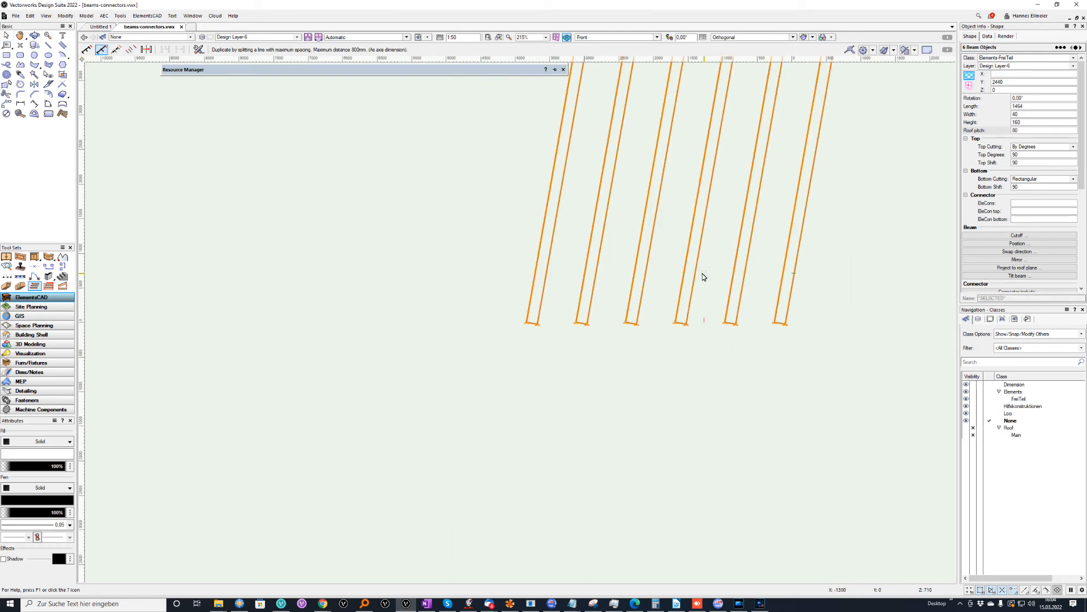
# Mirror the six pitched beams to add oppositely leaning copies that meet them at their top ends, and clear the selection
pyautogui.click(1021, 260)
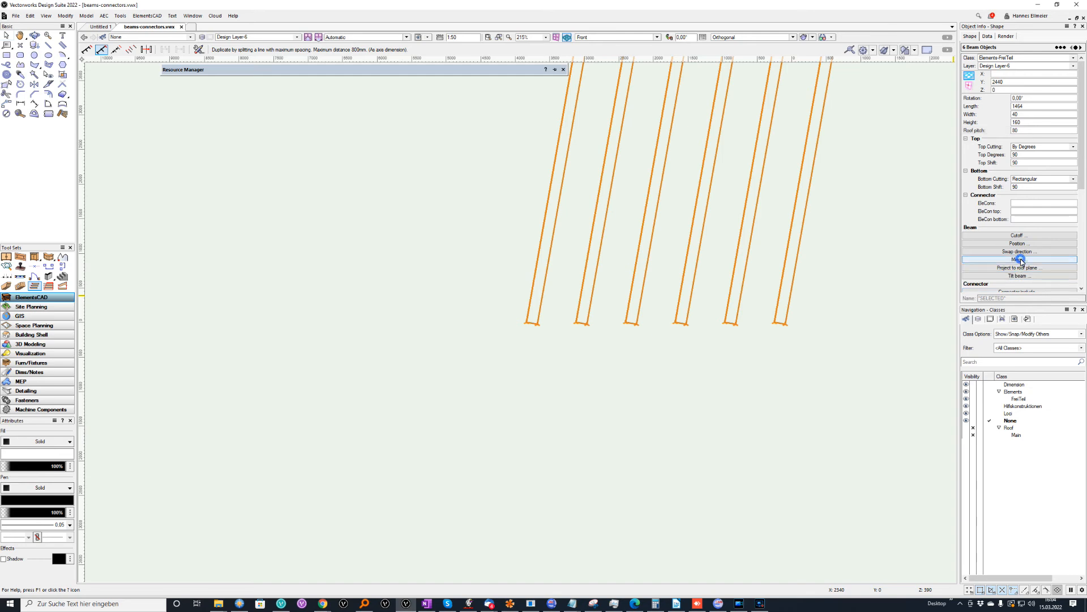
pyautogui.scroll(-2, 543, 248)
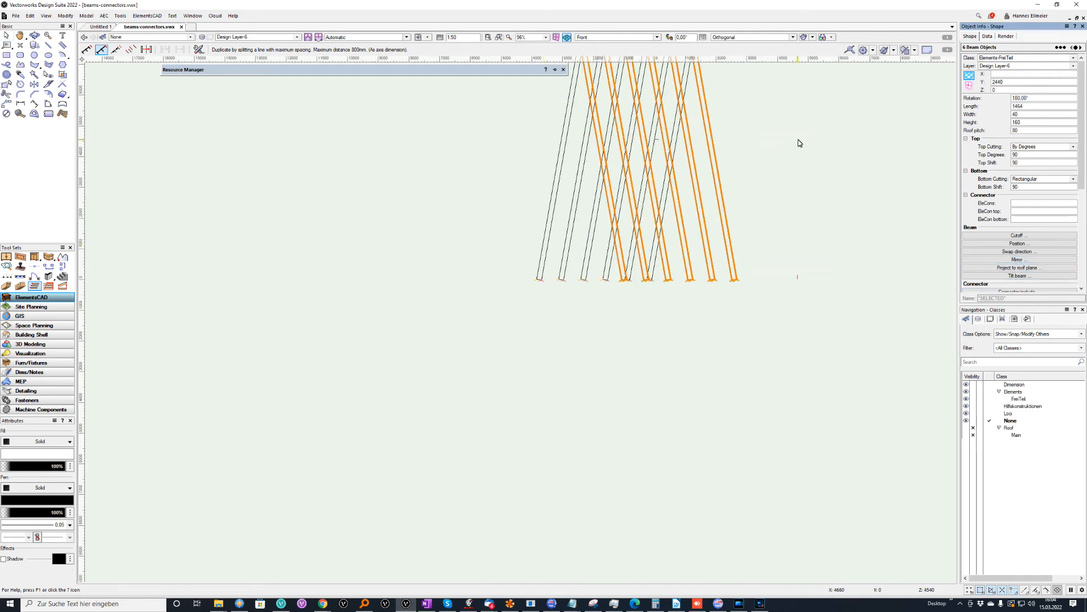
pyautogui.moveTo(796, 140); pyautogui.dragTo(757, 255, button='middle')
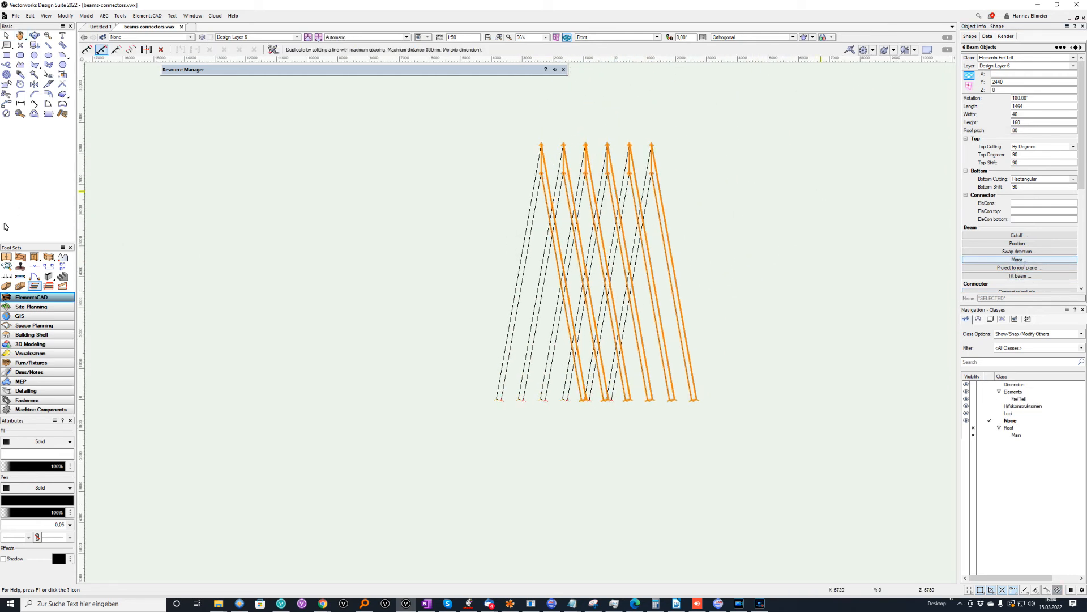
pyautogui.click(6, 35)
pyautogui.click(396, 260)
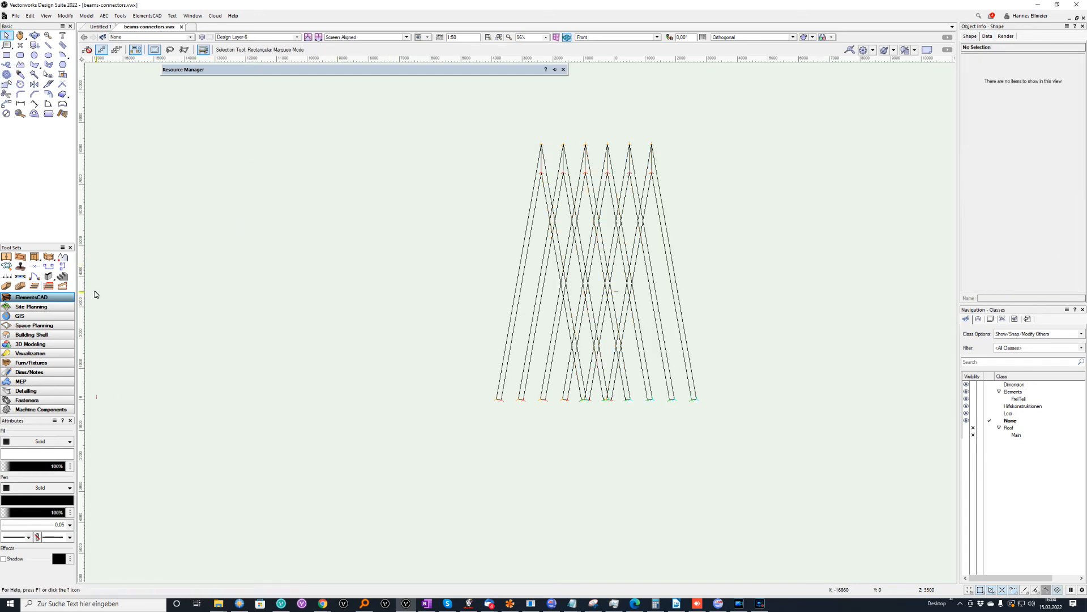
# Try to cut all twelve beams at both ends with a slanted four-point outline using automatic cutoff detection
pyautogui.click(48, 285)
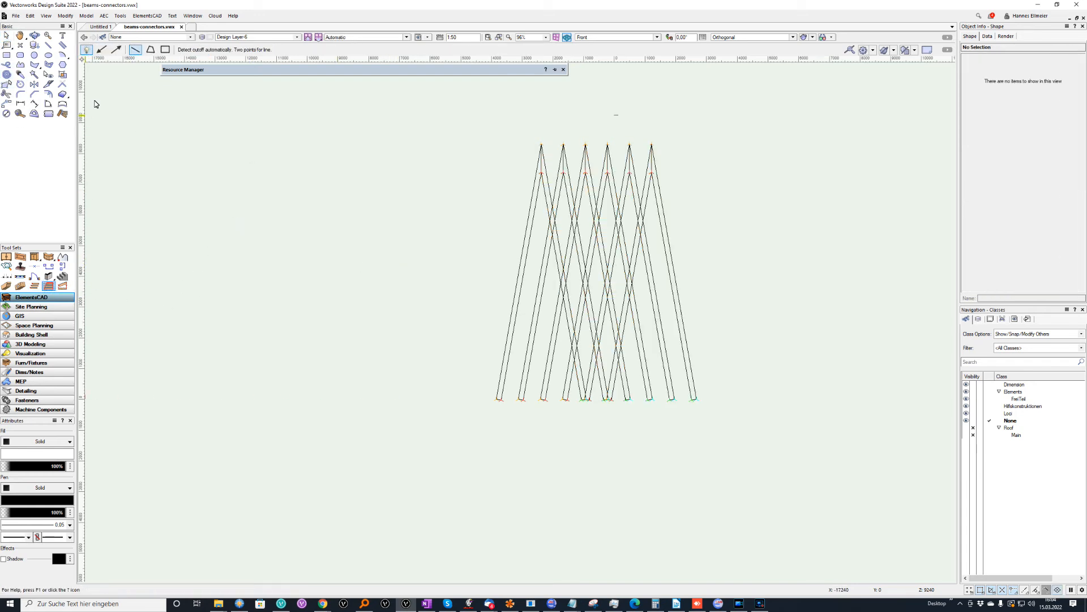
pyautogui.click(165, 49)
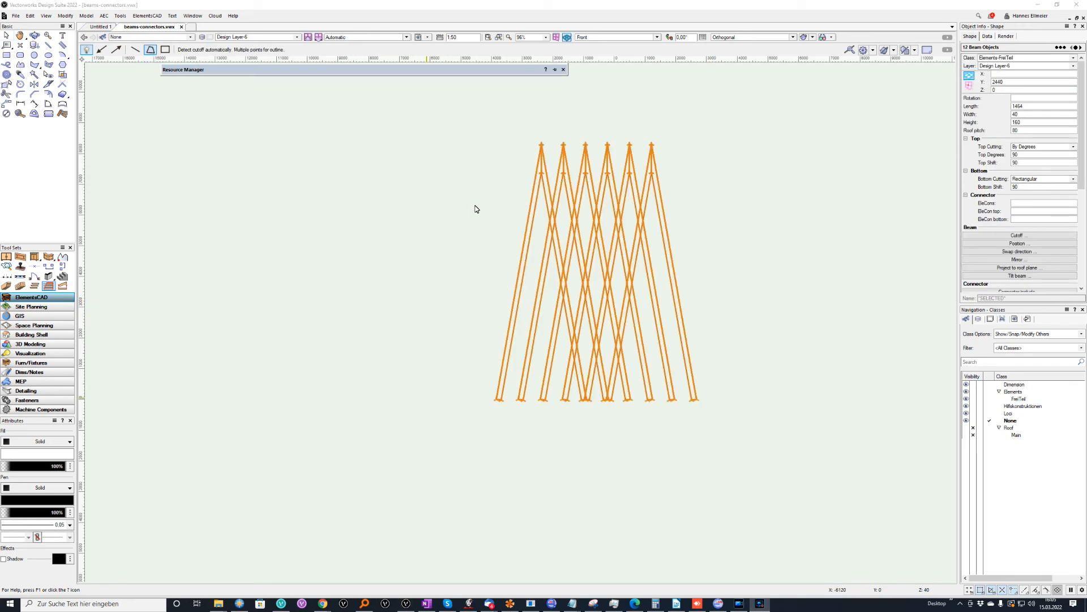
pyautogui.click(502, 224)
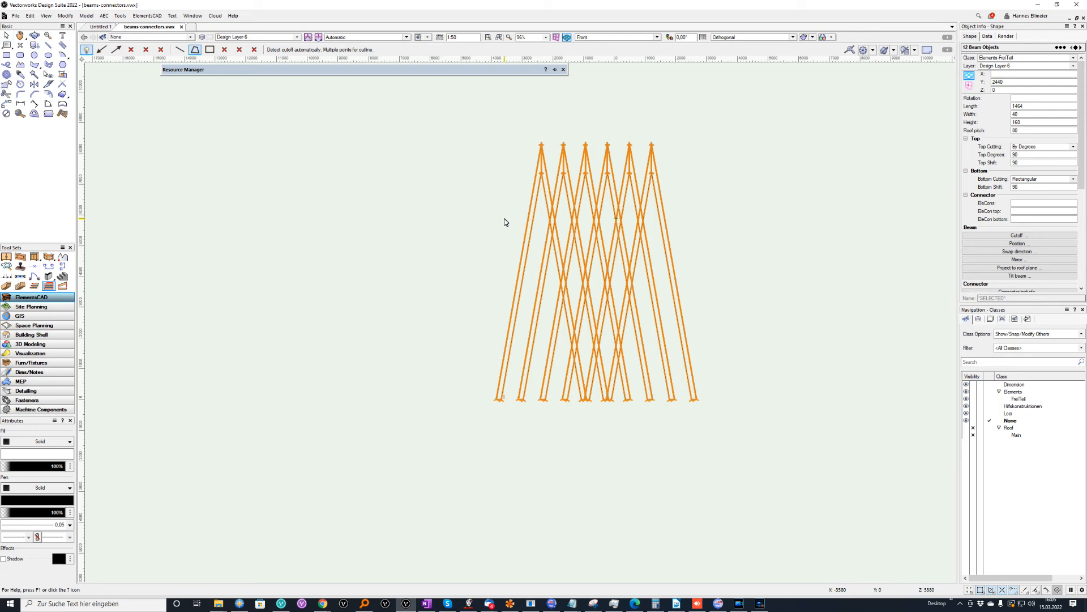
pyautogui.click(527, 211)
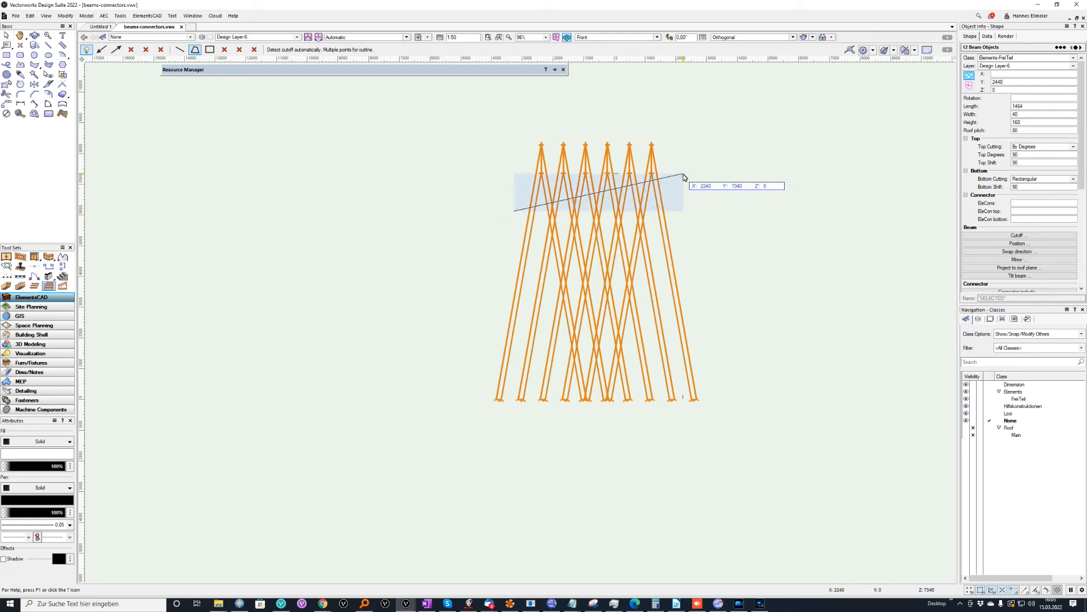
pyautogui.click(683, 176)
pyautogui.click(693, 277)
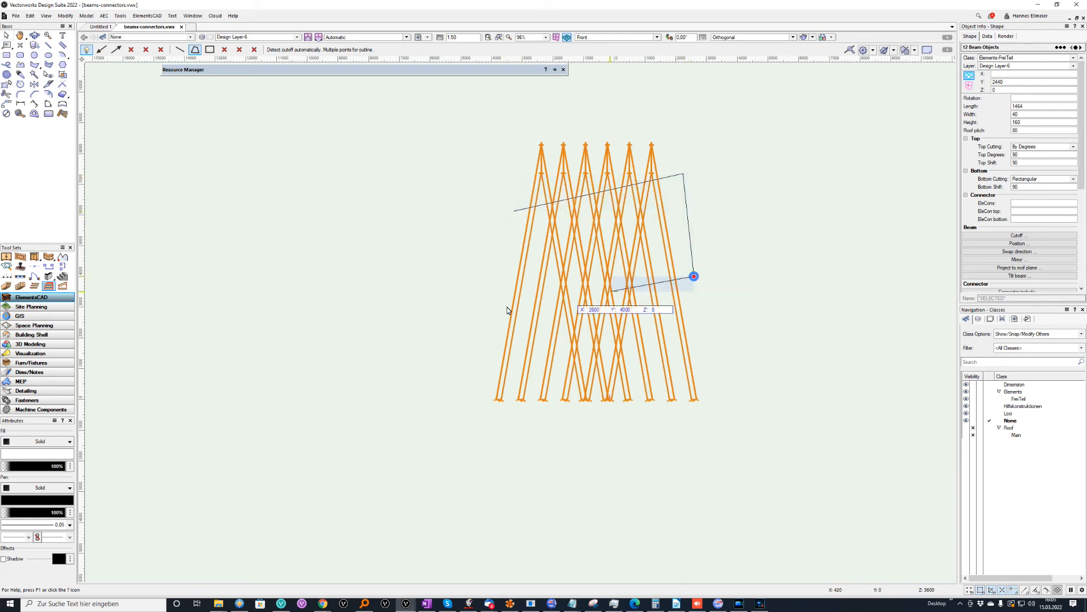
pyautogui.click(460, 324)
pyautogui.click(516, 211)
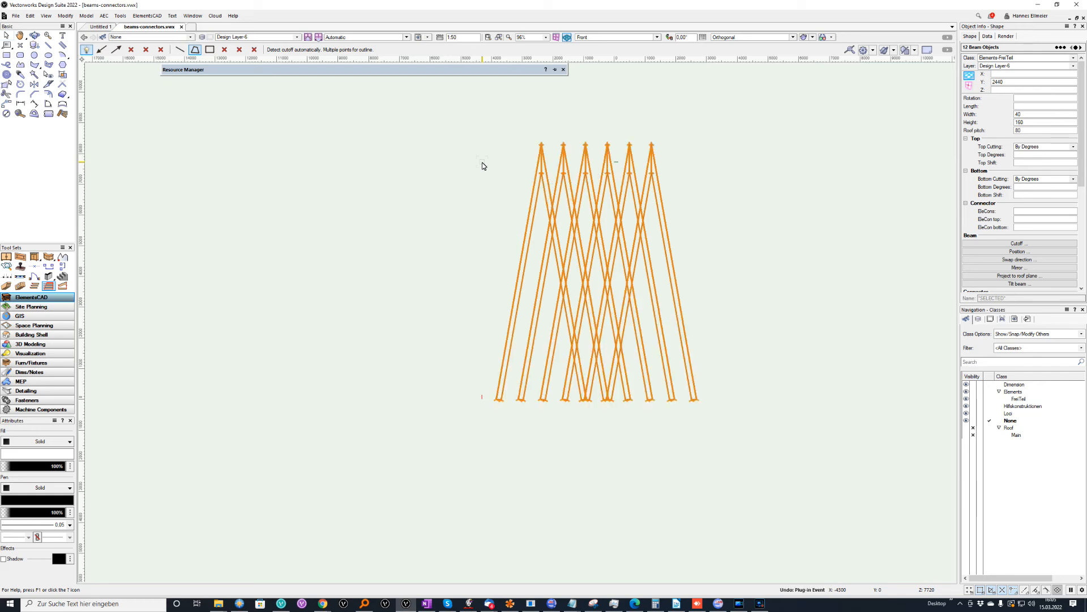
# Cut all twelve beams with a closed four-point outline that has horizontal upper and lower edges, and inspect the result in 3D
pyautogui.click(504, 210)
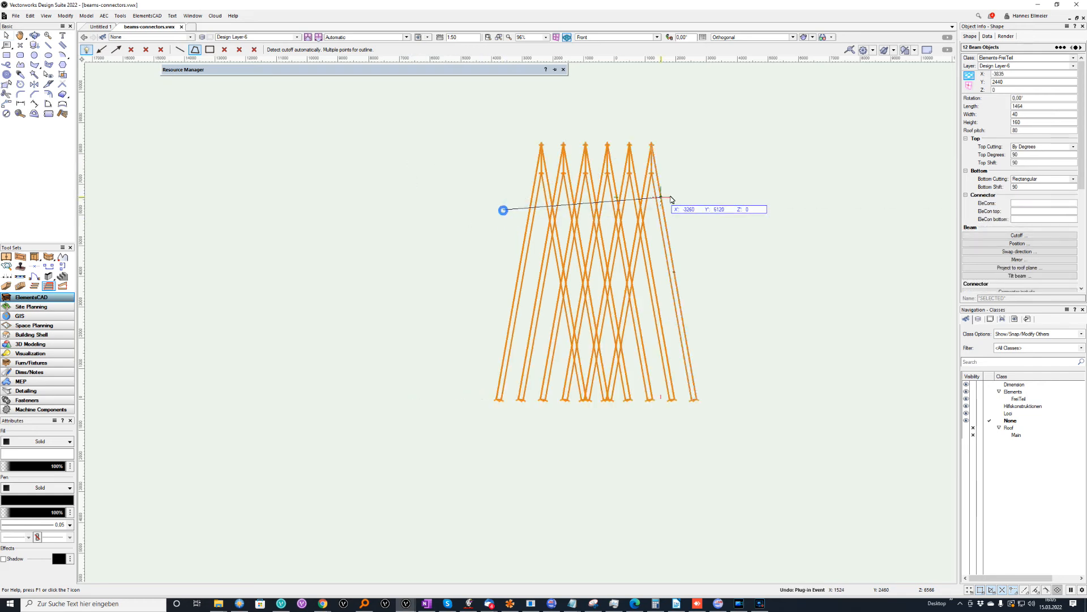
pyautogui.click(724, 221)
pyautogui.click(723, 337)
pyautogui.click(489, 336)
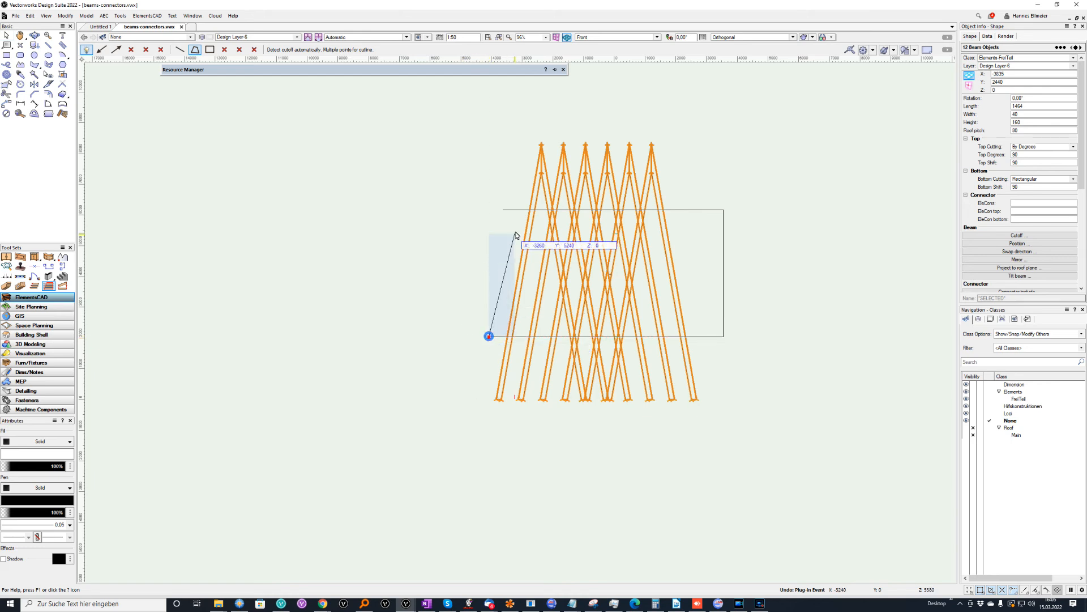
pyautogui.click(504, 211)
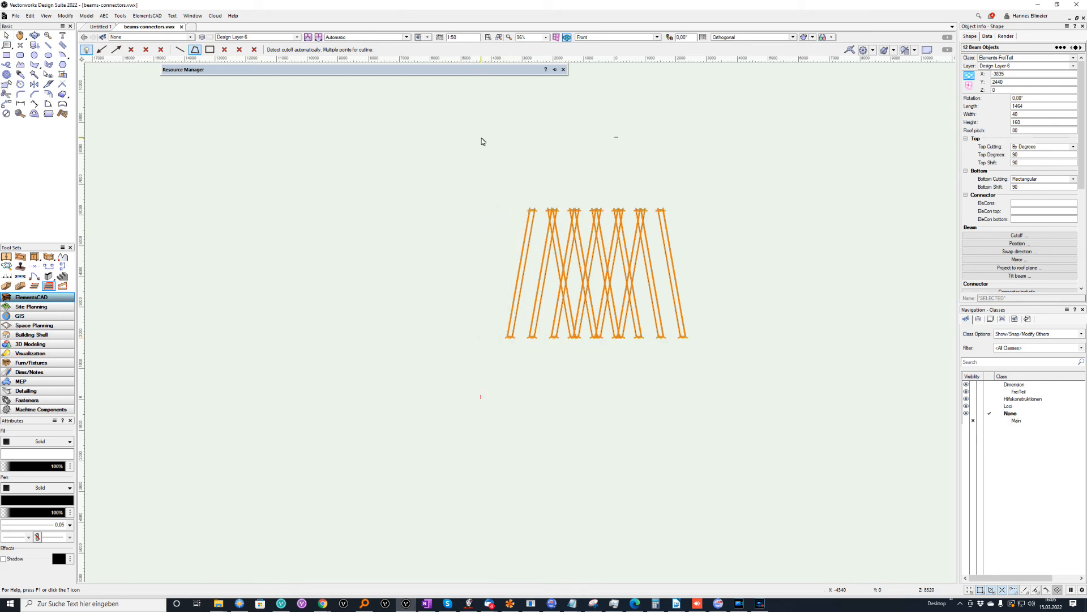
pyautogui.click(7, 35)
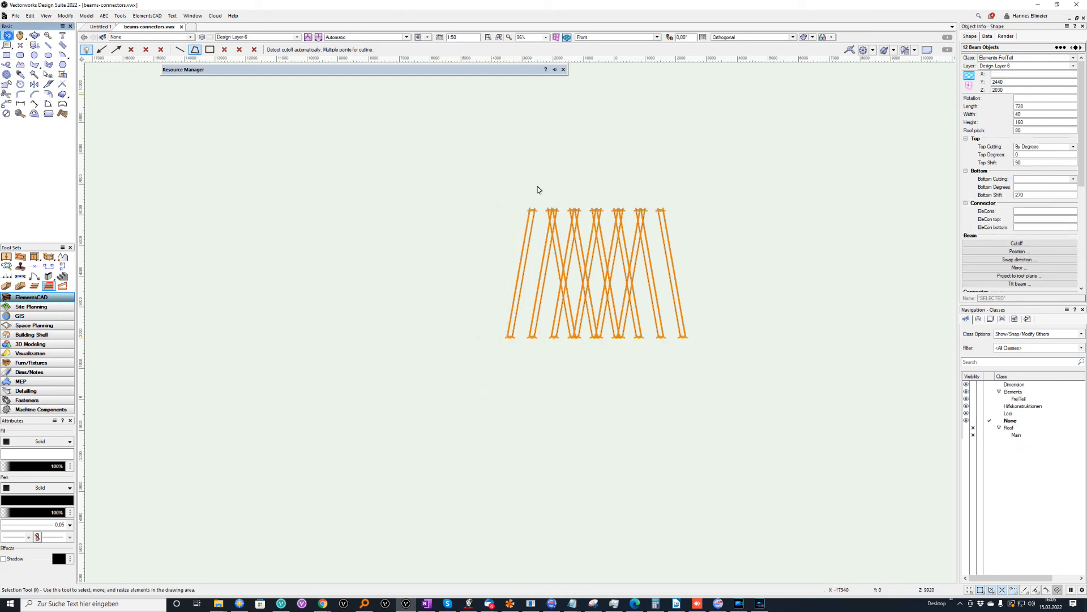
pyautogui.keyDown('shift'); pyautogui.moveTo(717, 357); pyautogui.dragTo(625, 192, button='middle'); pyautogui.keyUp('shift')
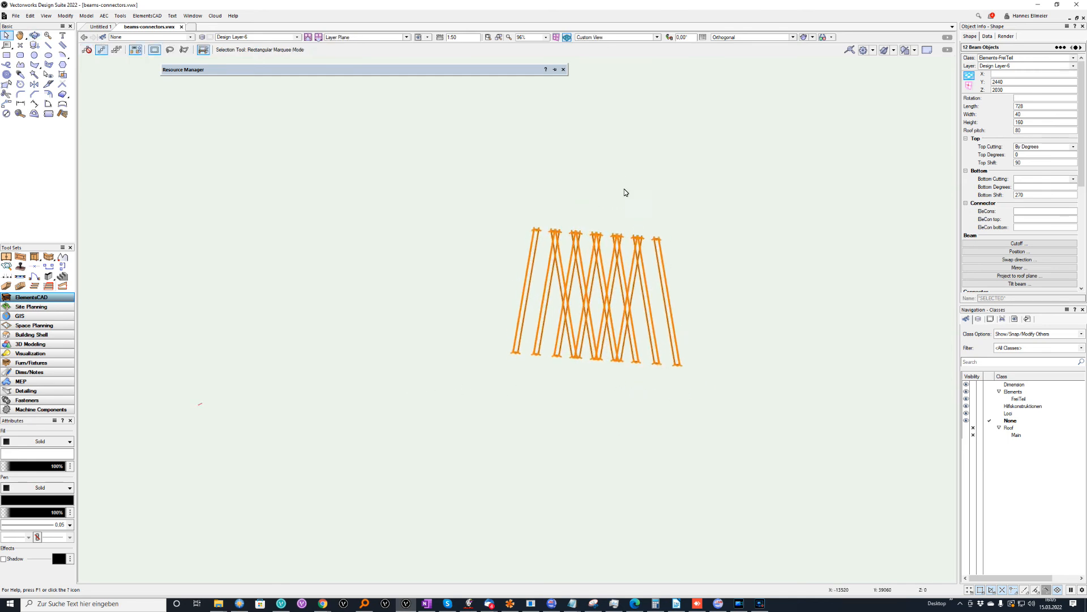
pyautogui.scroll(3, 635, 275)
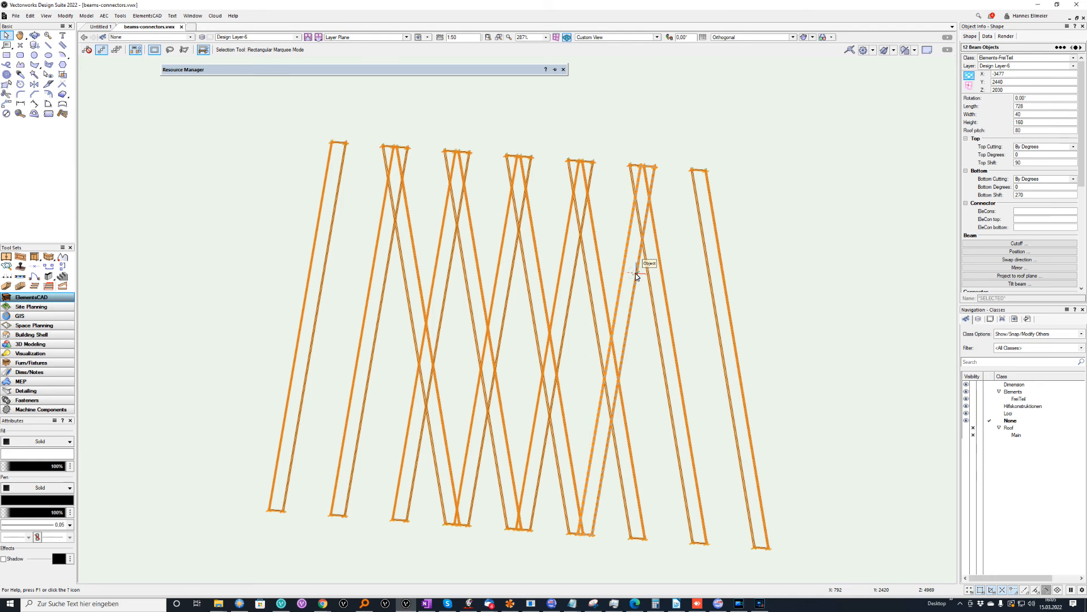
# Switch to Design Layer-7 and draw a horizontal centerline beam about 2007 mm long and 281 mm wide in Top/Plan view
pyautogui.click(296, 37)
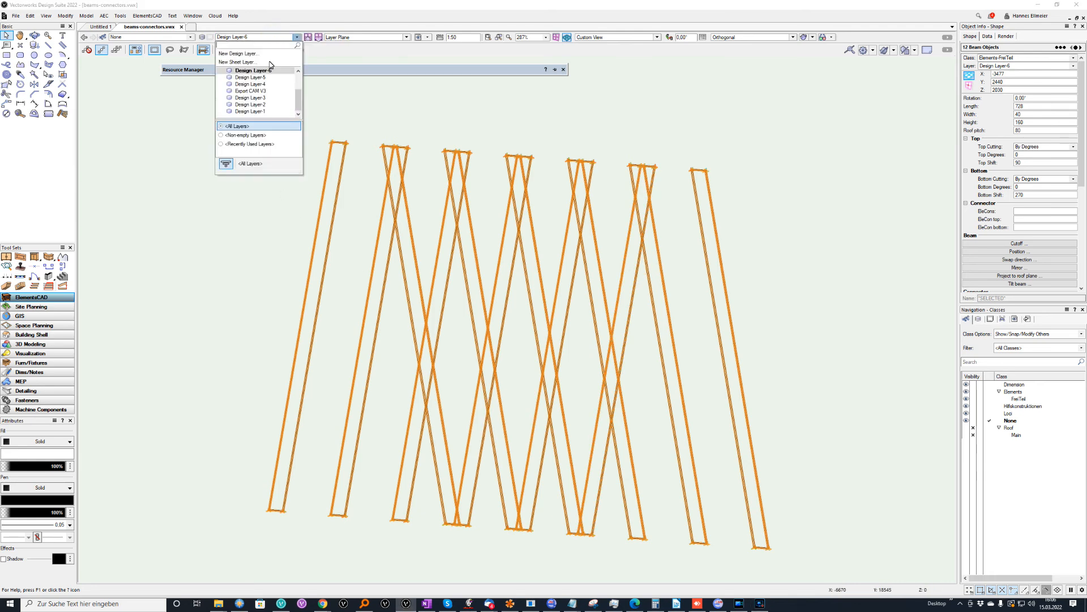
pyautogui.scroll(3, 266, 93)
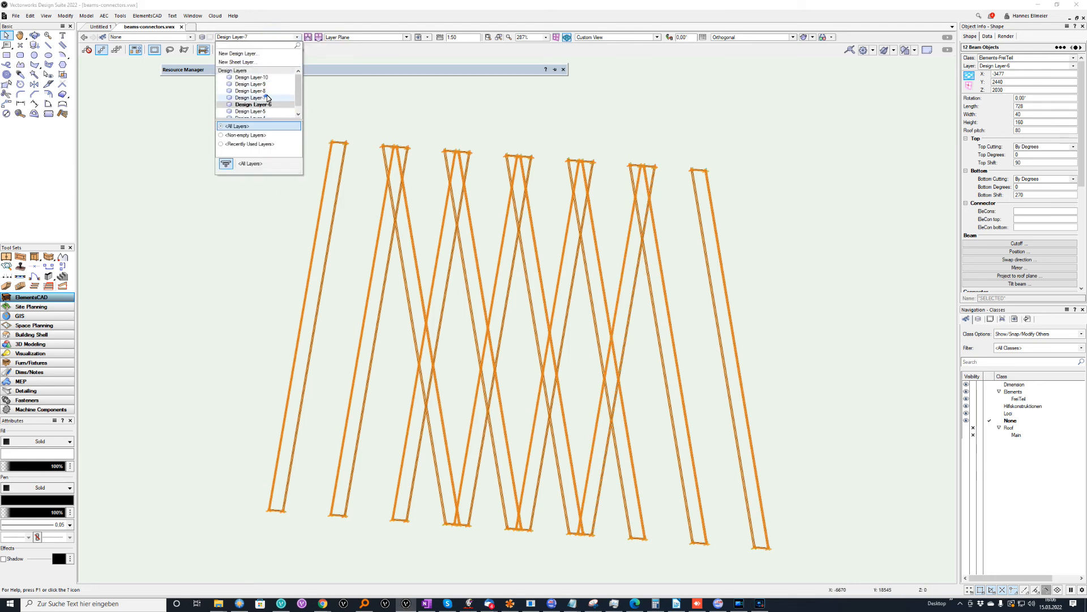
pyautogui.click(267, 96)
pyautogui.click(7, 286)
pyautogui.click(239, 311)
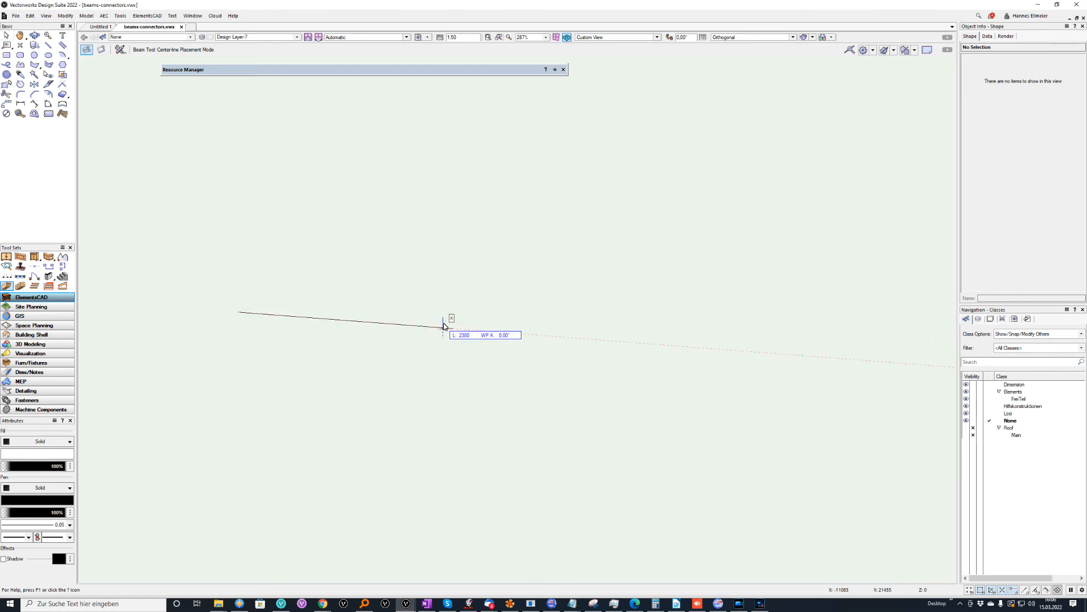
pyautogui.press('Escape')
pyautogui.press('KP_0')
pyautogui.click(356, 310)
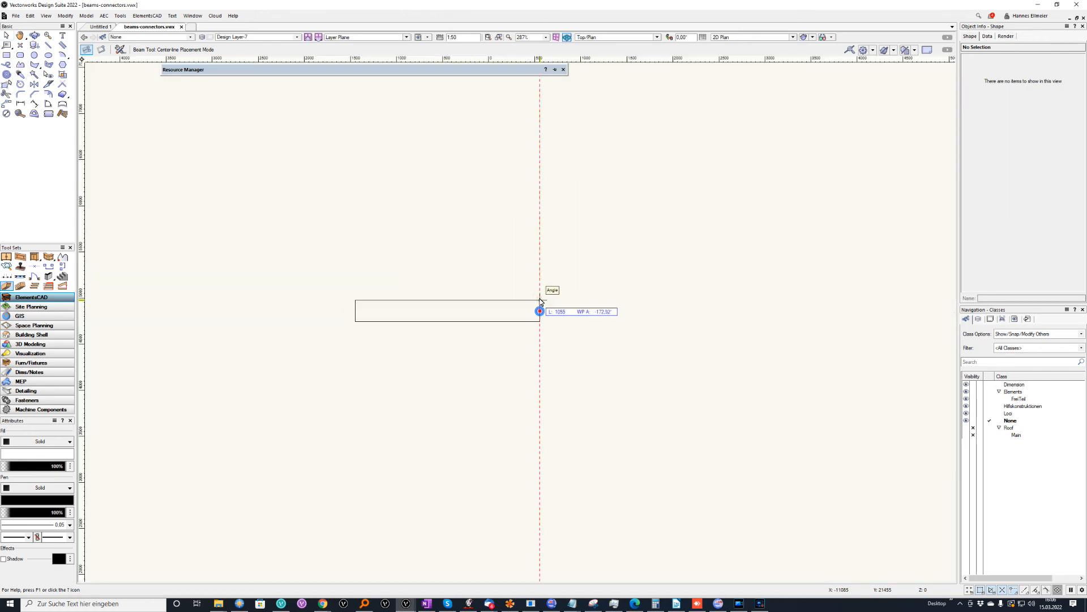
pyautogui.click(539, 302)
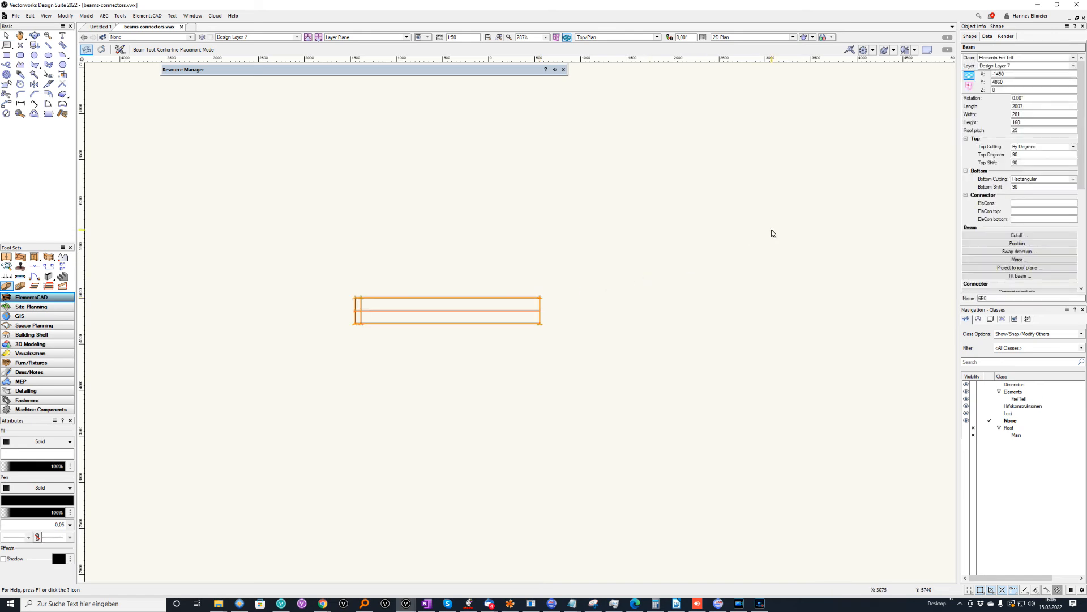
# Set the new beam's roof pitch to 0 and view it in Right Isometric
pyautogui.doubleClick(1017, 130)
pyautogui.write('0')
pyautogui.press('Return')
pyautogui.press('KP_3')
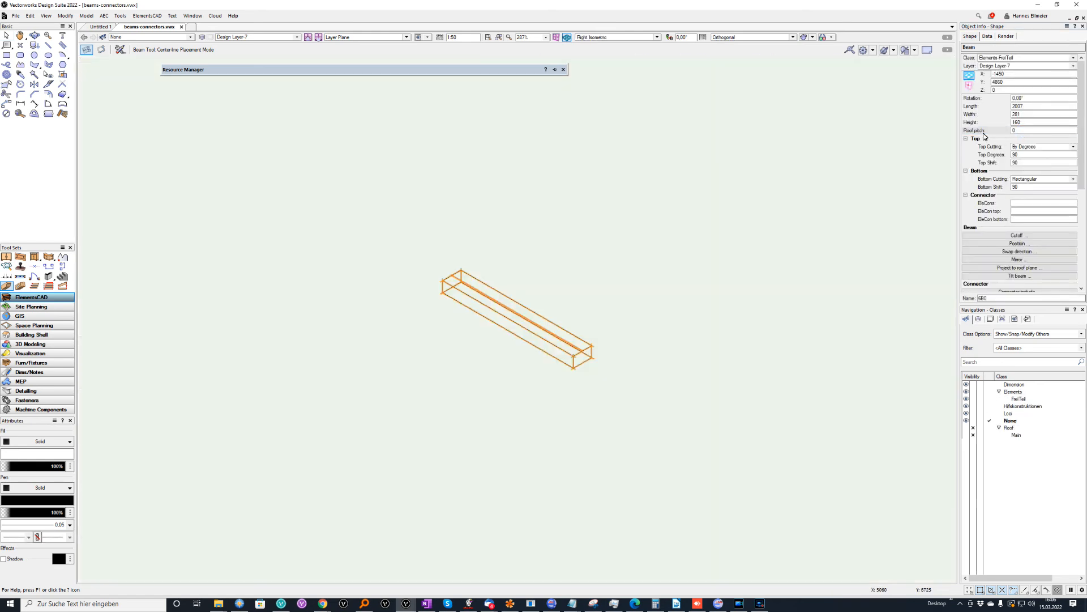
pyautogui.scroll(2, 528, 336)
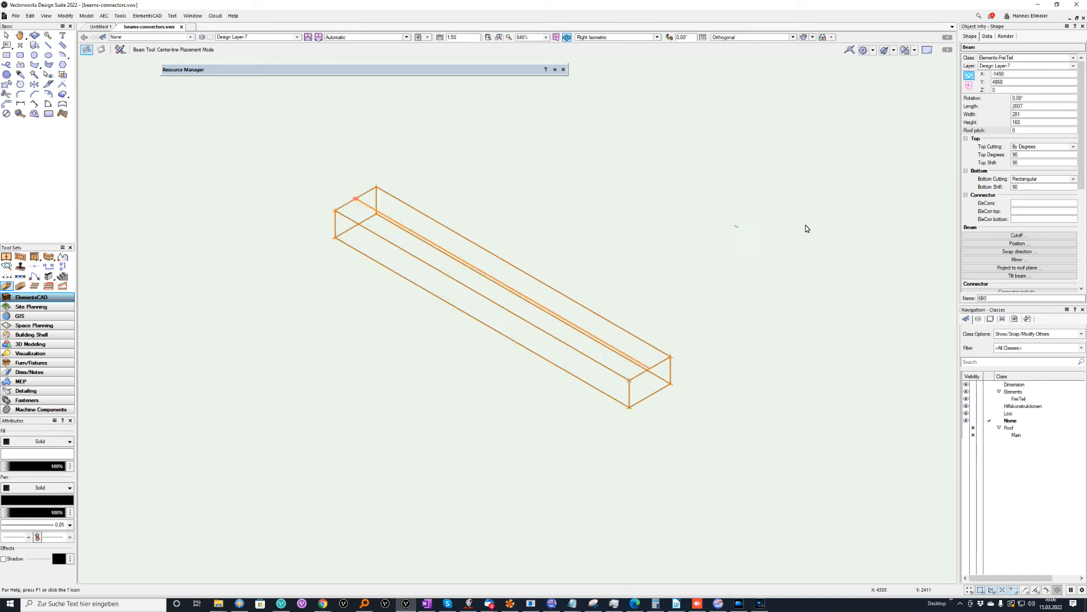
# Place a connector on the beam's right side at the Mitte position
pyautogui.scroll(-3, 1083, 233)
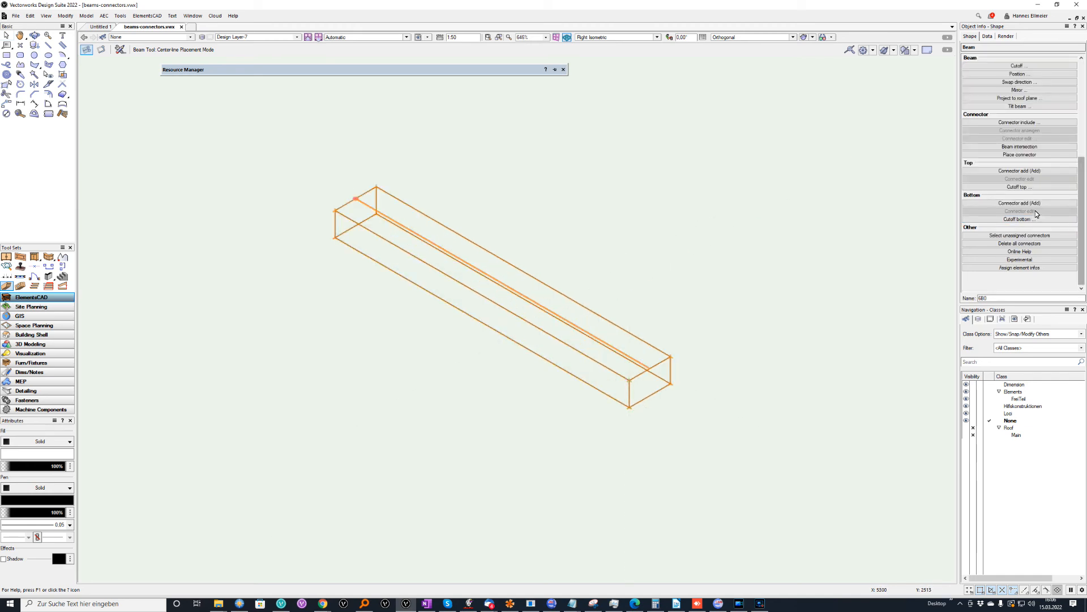
pyautogui.click(1027, 157)
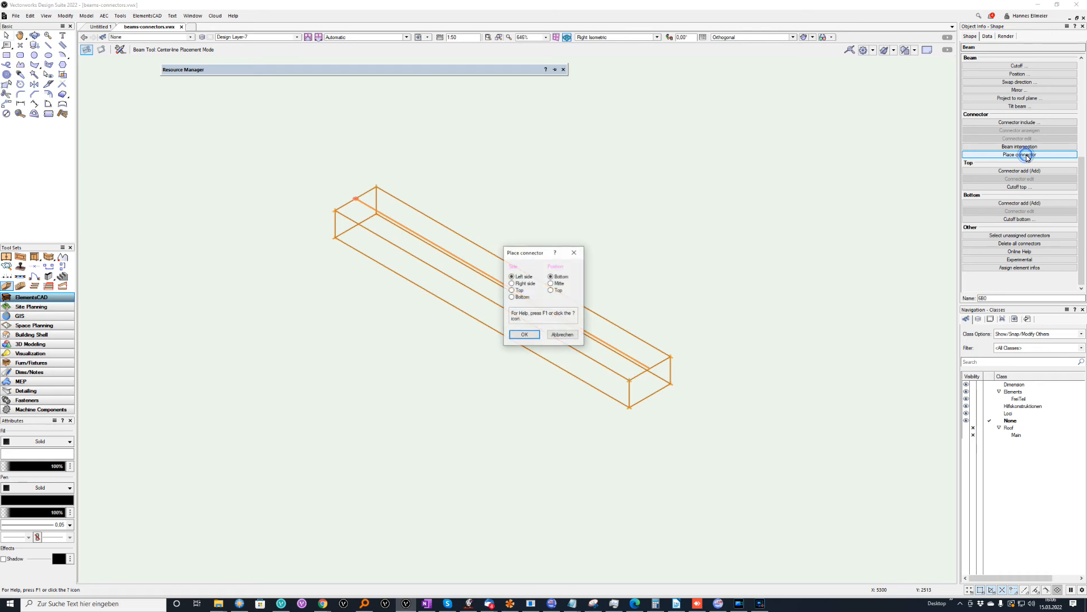
pyautogui.click(517, 283)
pyautogui.click(551, 283)
pyautogui.click(525, 334)
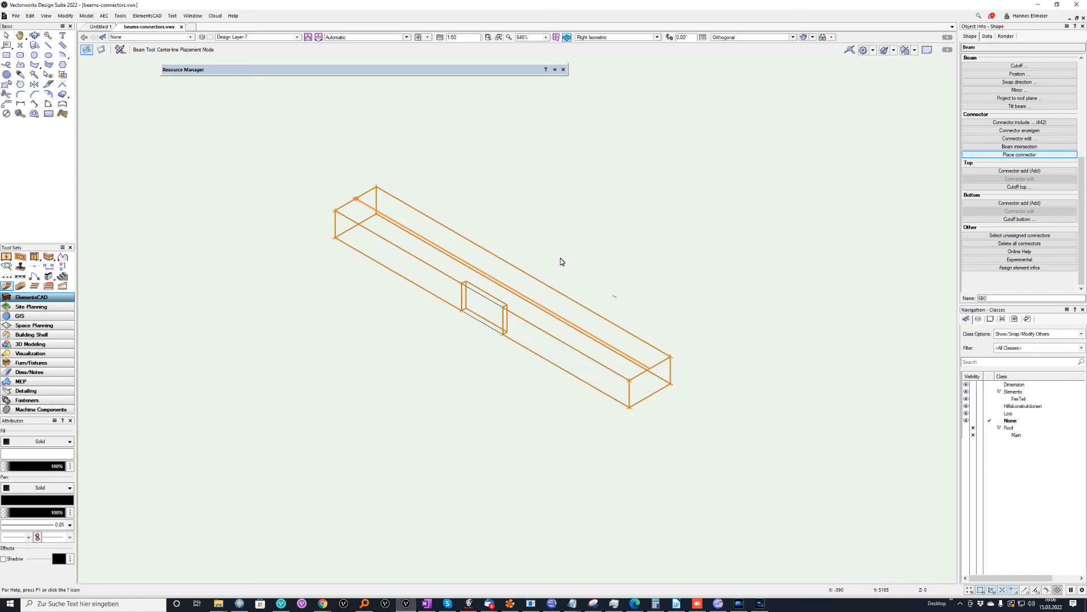
# Select the connector on the beam's side face and extrude it outward into a perpendicular beam with Create / Extrude Connector / Beam
pyautogui.click(6, 35)
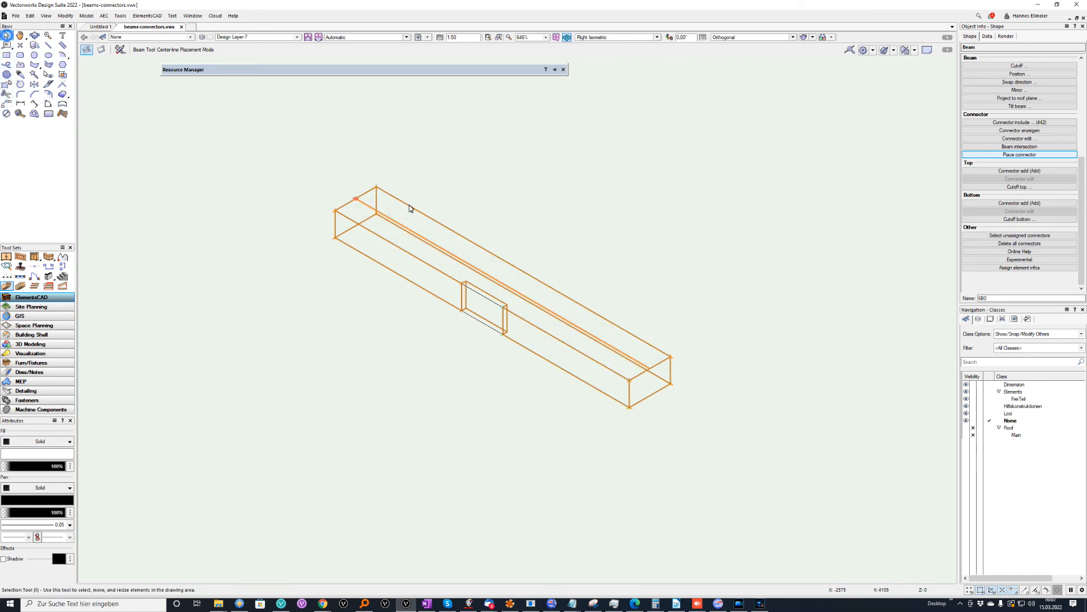
pyautogui.moveTo(559, 229); pyautogui.dragTo(408, 402)
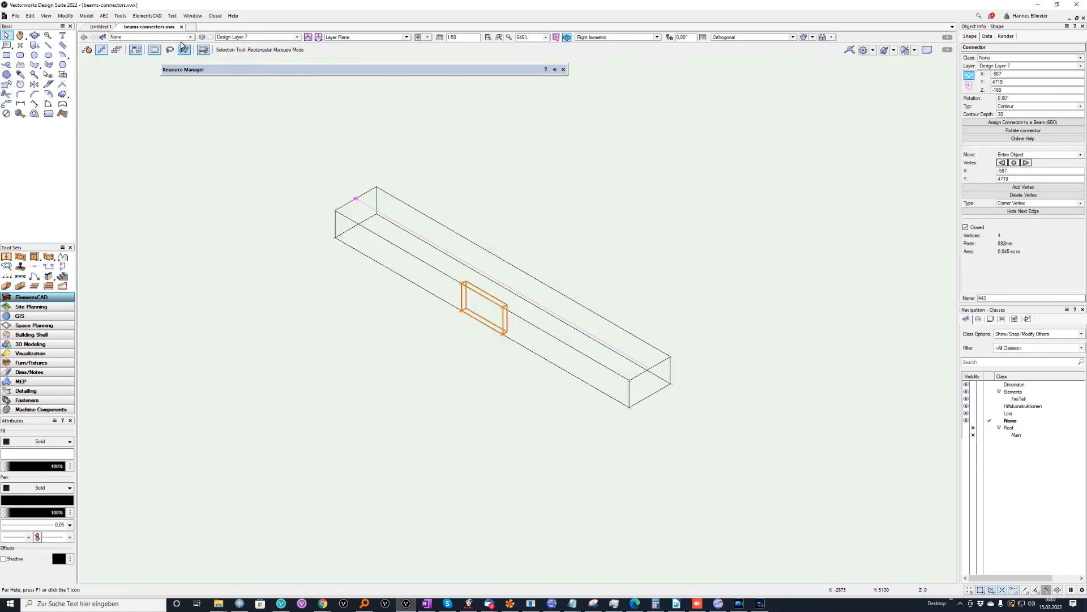
pyautogui.click(147, 16)
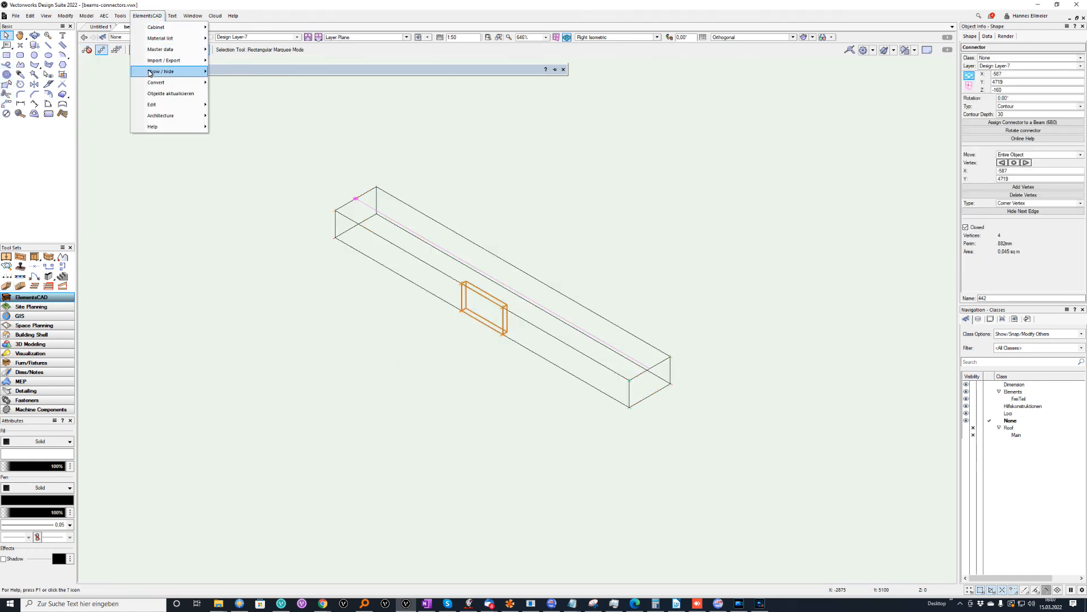
pyautogui.moveTo(157, 84)
pyautogui.moveTo(287, 94)
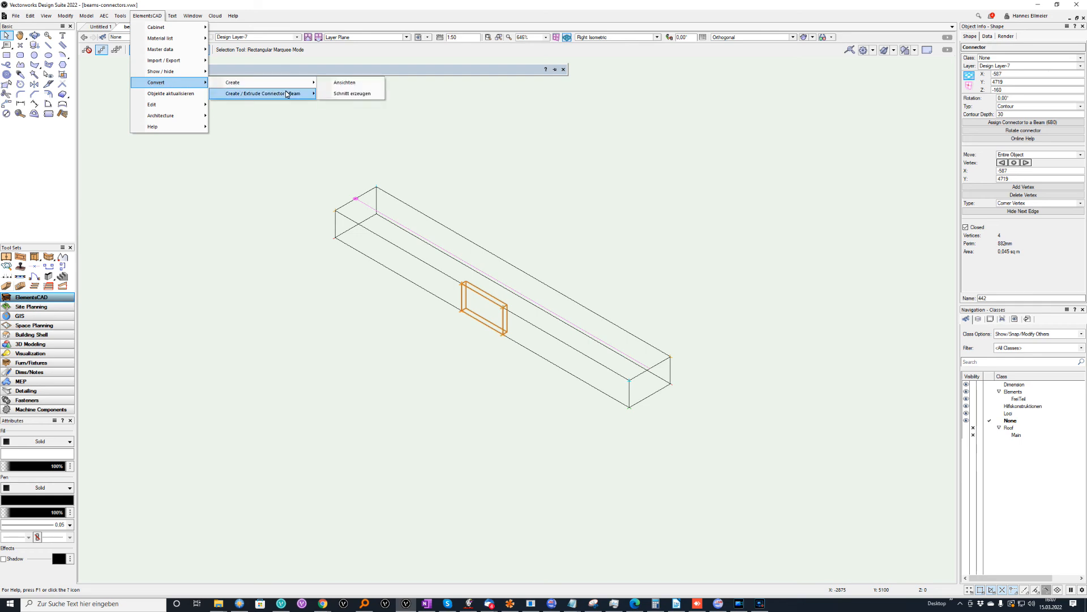
pyautogui.click(357, 105)
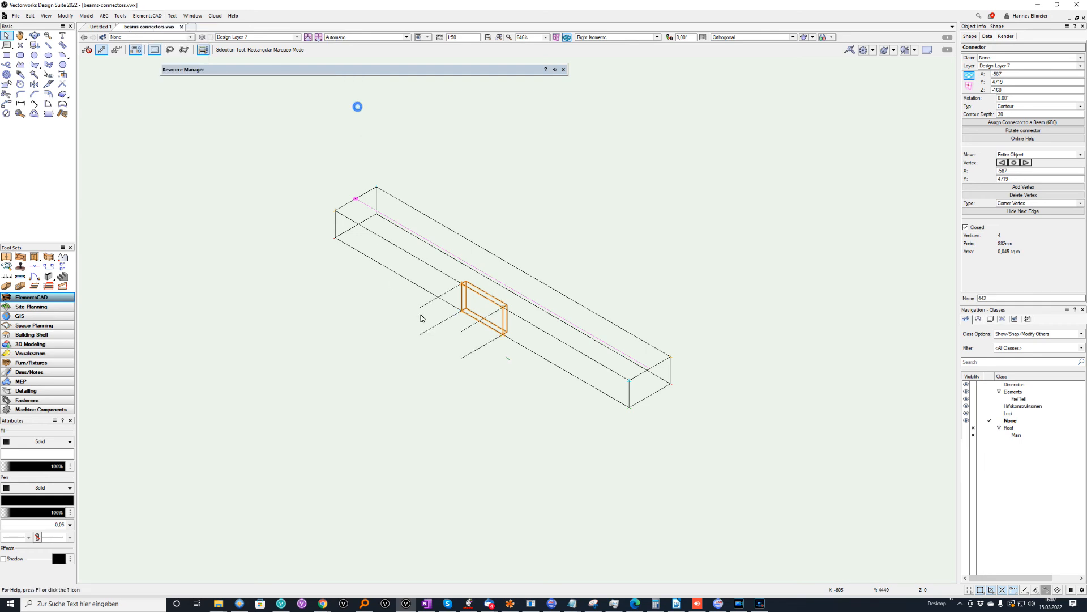
pyautogui.click(335, 405)
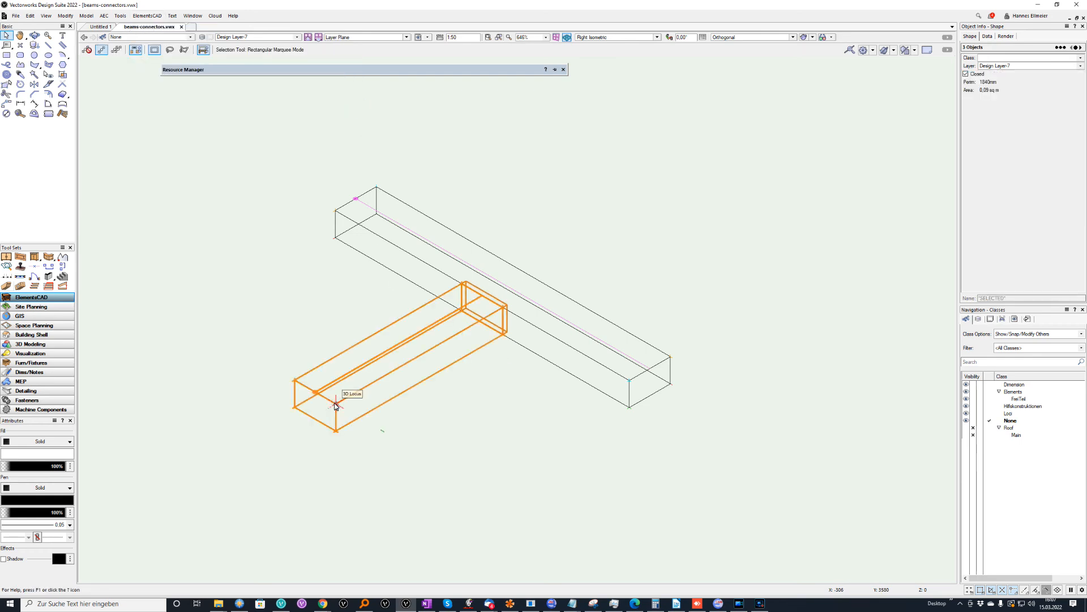
# Select both connectors at the beam joint and change their type to Drilling / Circular Pocket
pyautogui.moveTo(427, 183); pyautogui.dragTo(547, 391)
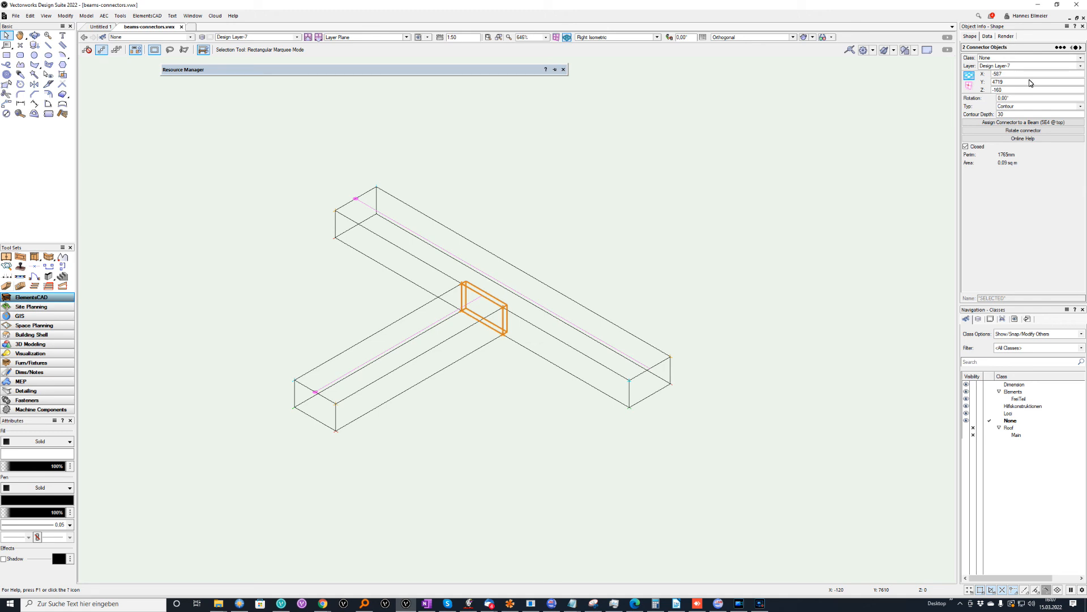
pyautogui.click(1017, 108)
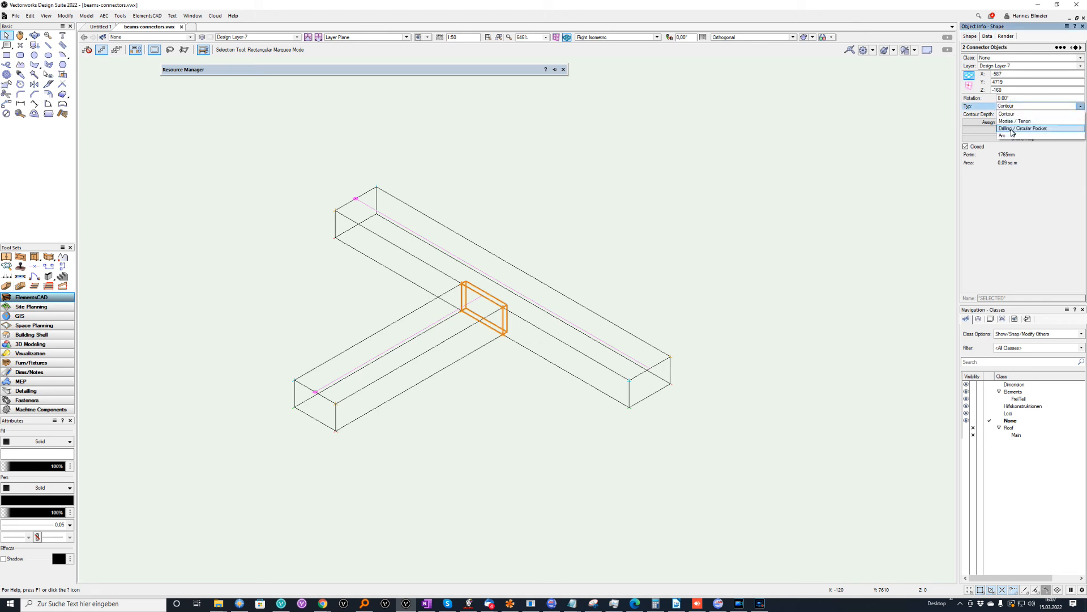
pyautogui.click(1016, 130)
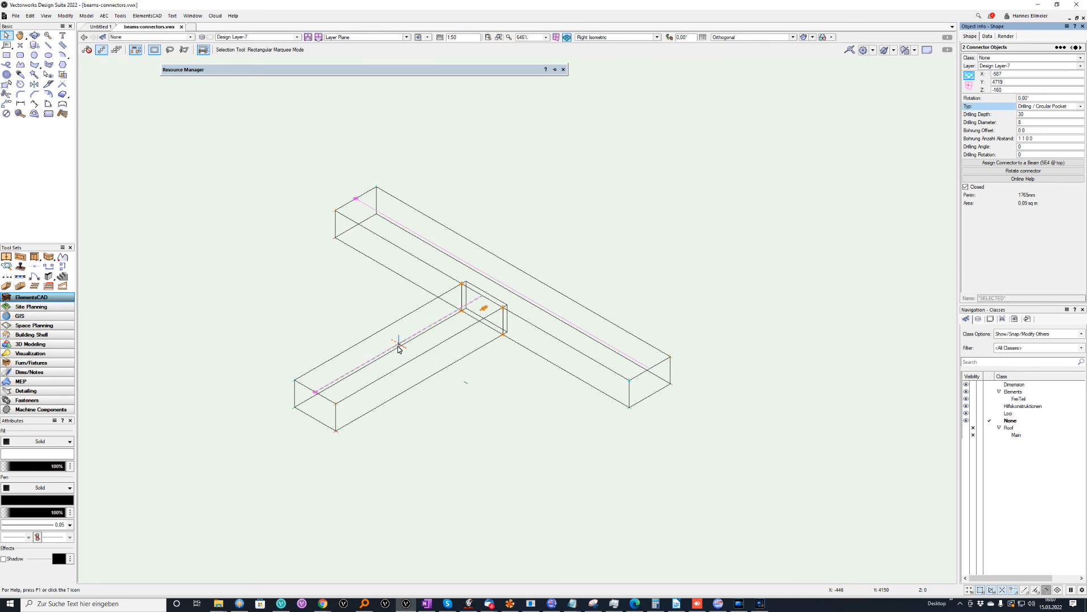
# Set the connectors' drilling count and spacing (Bohrung Anzahl Abstand) to 3 1 30 0 for a single row of holes
pyautogui.scroll(3, 434, 336)
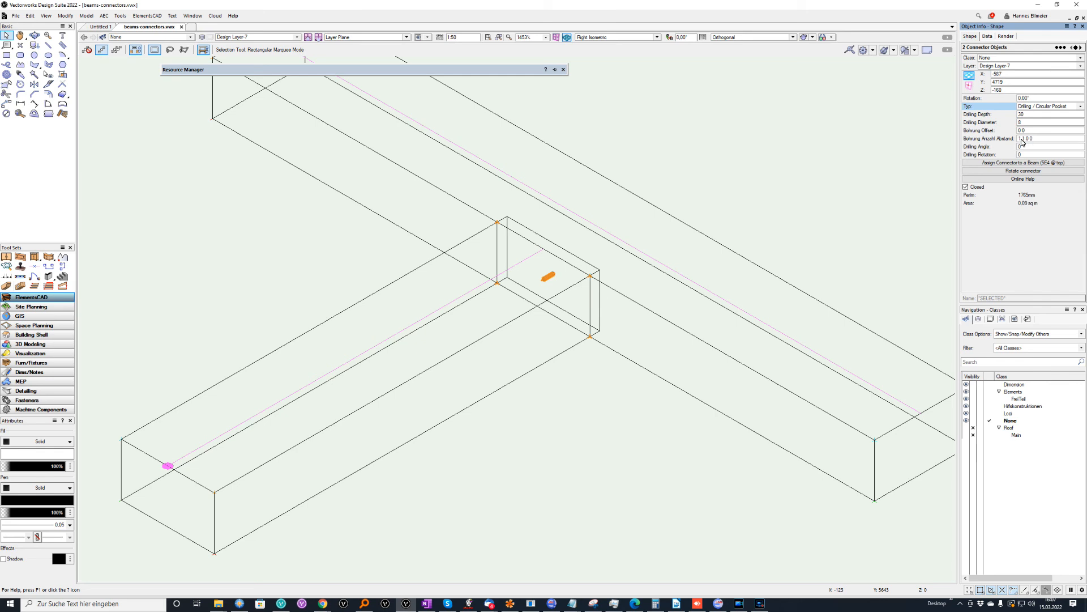
pyautogui.moveTo(1022, 138); pyautogui.dragTo(1005, 139)
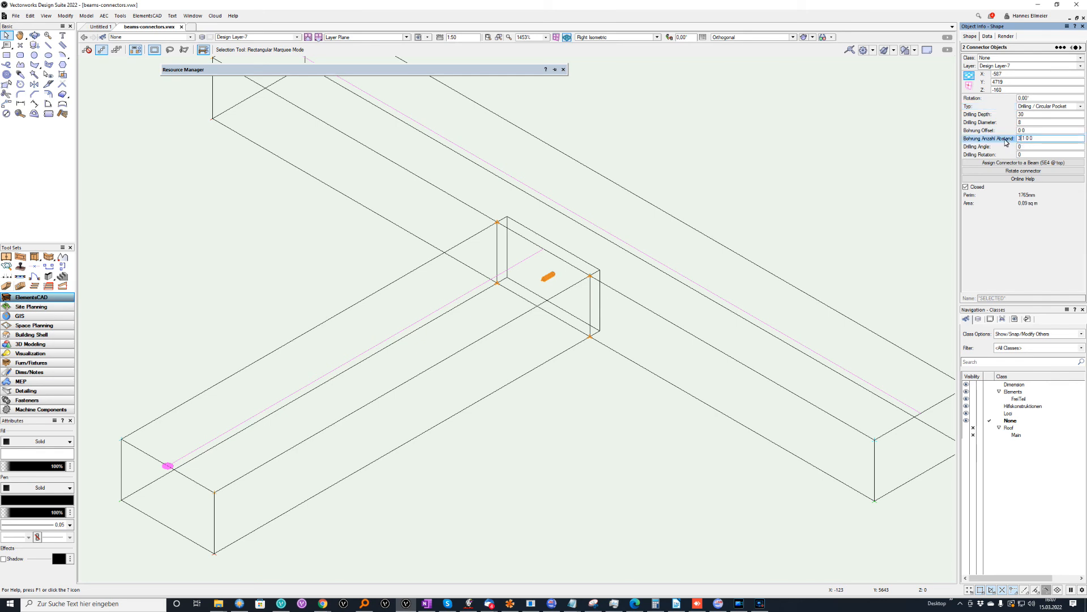
pyautogui.press('Return')
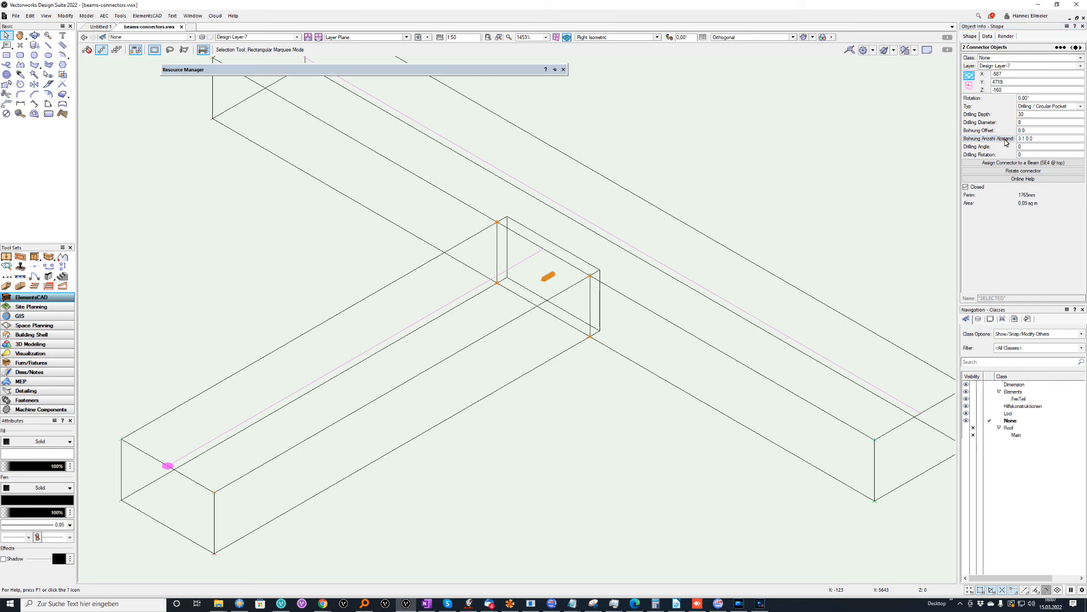
pyautogui.click(1027, 142)
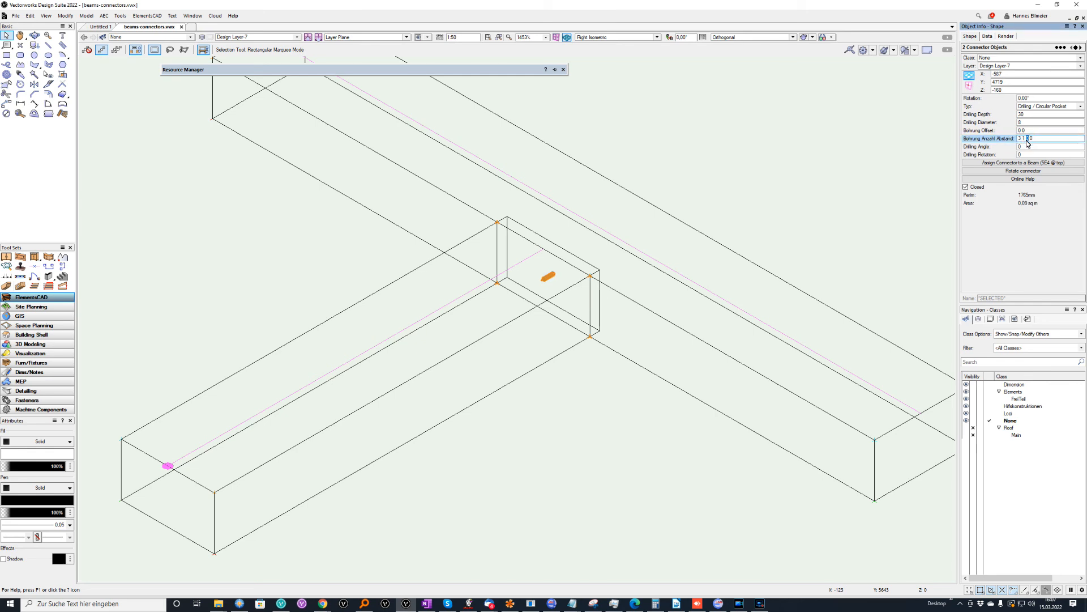
pyautogui.press('Return')
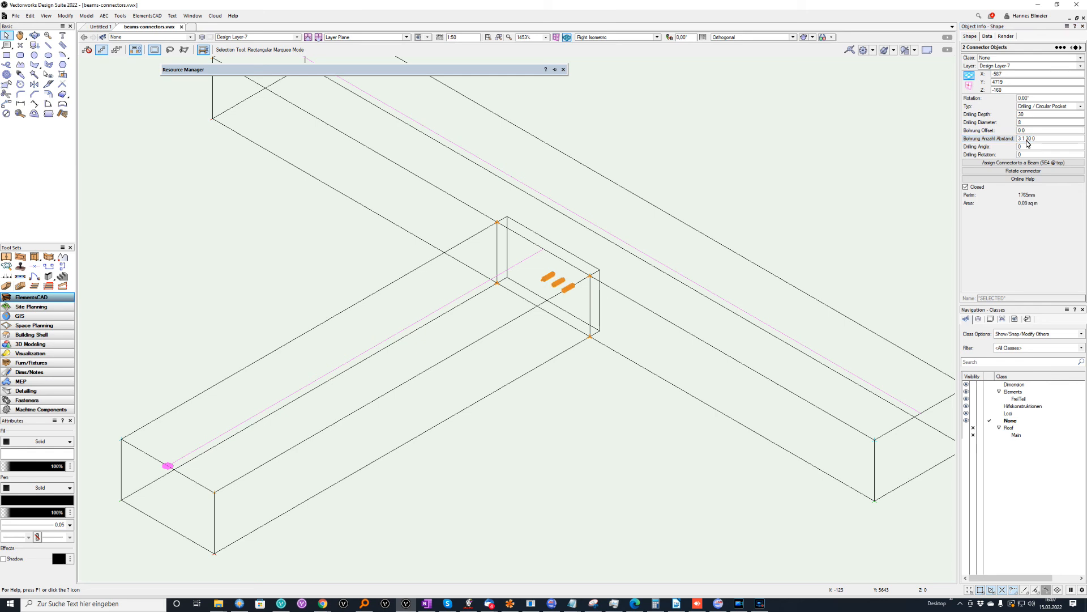
# Extend the drilling row into a three-by-three grid by setting the count and spacing to 3 3 30 30
pyautogui.click(1026, 140)
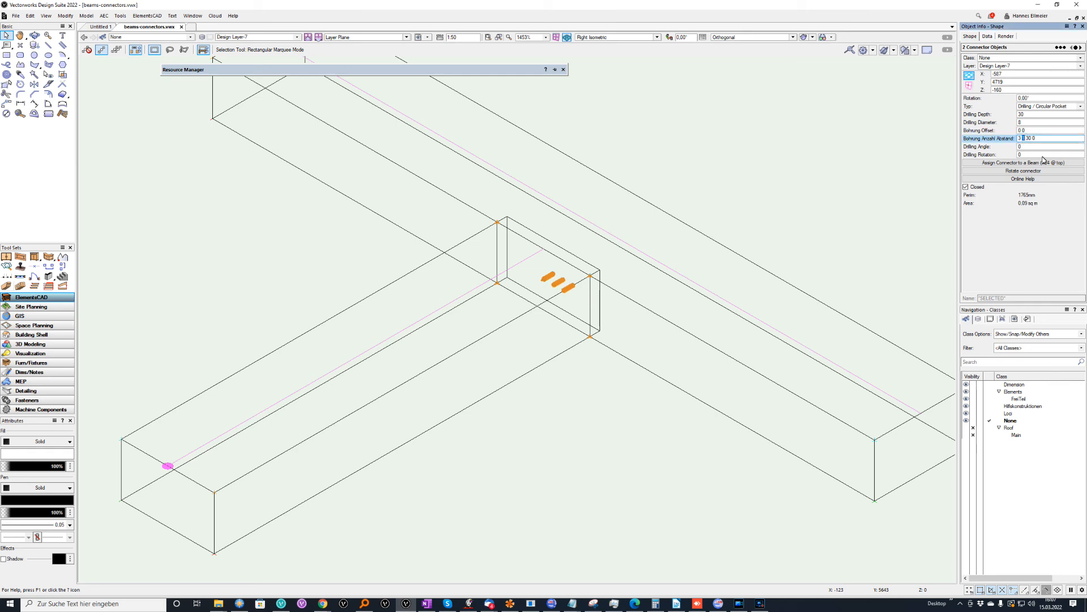
pyautogui.press('Return')
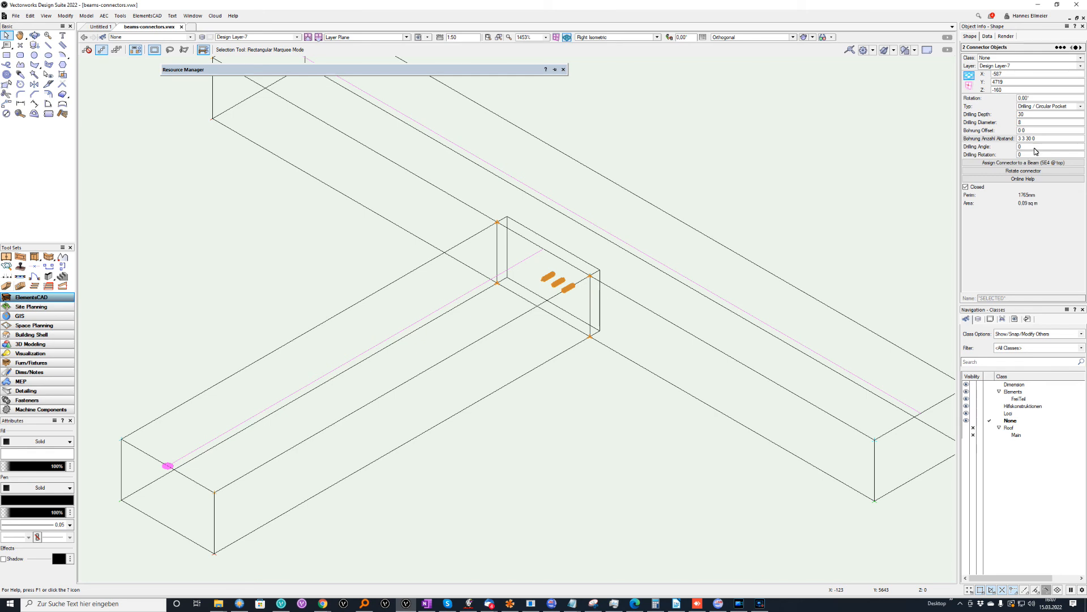
pyautogui.doubleClick(1034, 138)
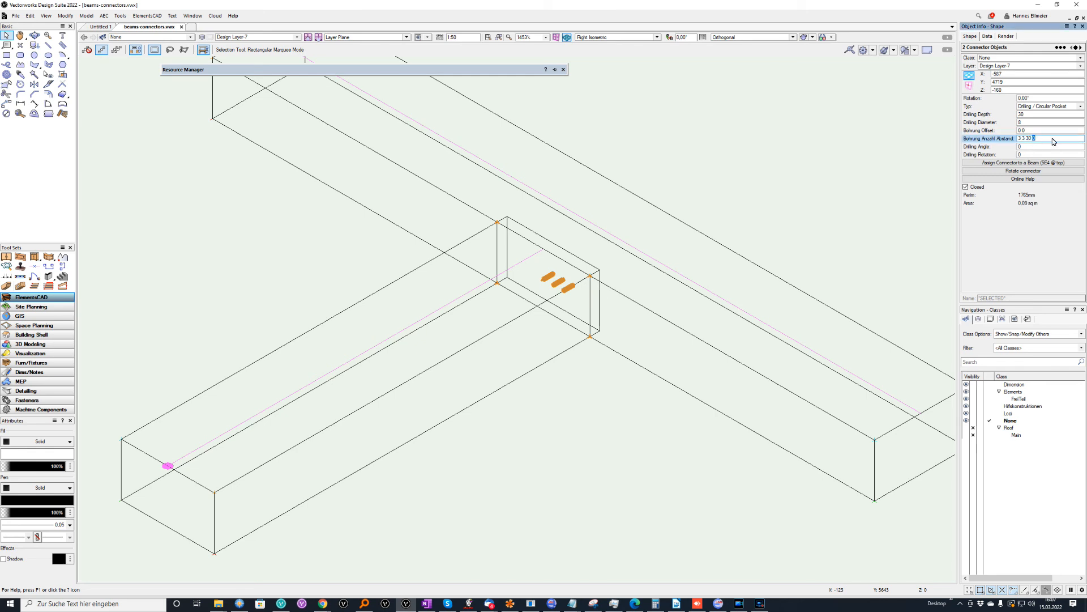
pyautogui.press('Return')
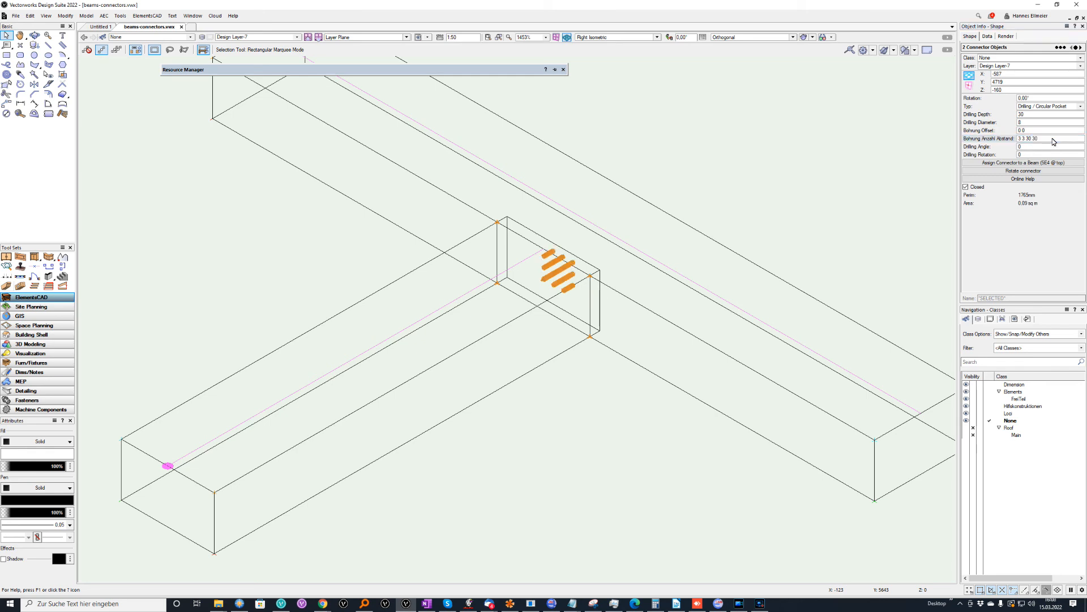
# Shift the drilling grid along its first direction by setting the Bohrung Offset to 30 0
pyautogui.keyDown('ctrl'); pyautogui.moveTo(548, 348); pyautogui.dragTo(622, 233, button='middle'); pyautogui.keyUp('ctrl')
pyautogui.scroll(2, 650, 204)
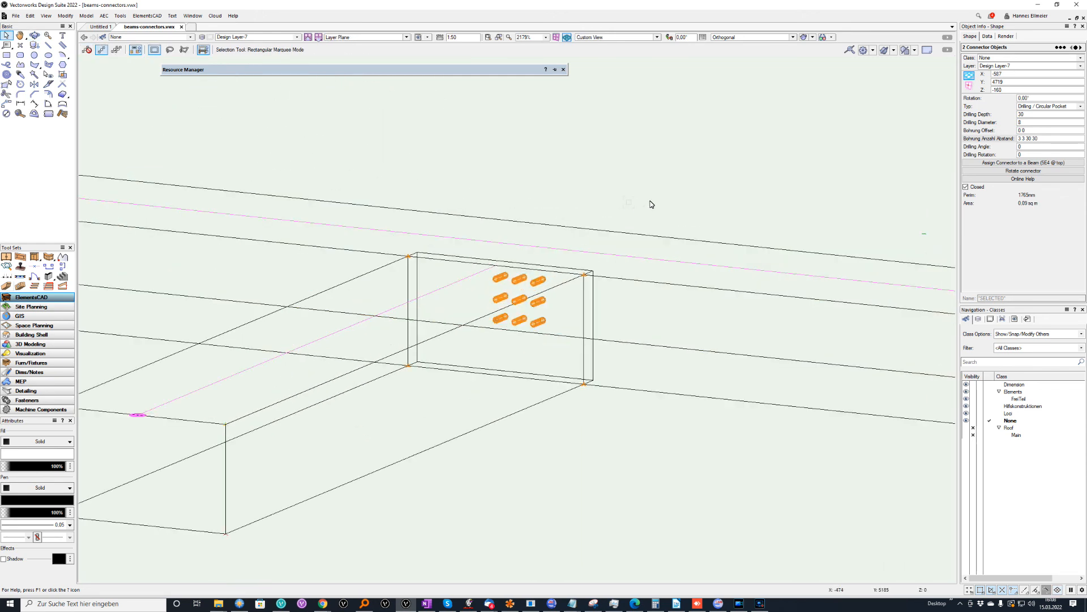
pyautogui.click(1026, 131)
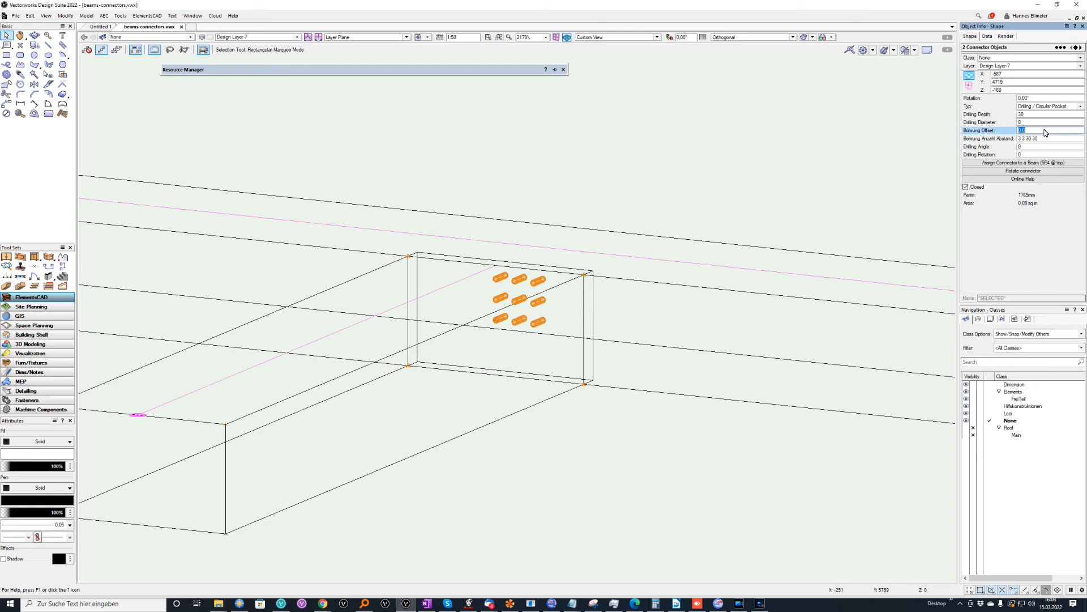
pyautogui.click(1021, 131)
pyautogui.moveTo(1019, 130); pyautogui.dragTo(1038, 139)
pyautogui.click(1019, 130)
pyautogui.press('Return')
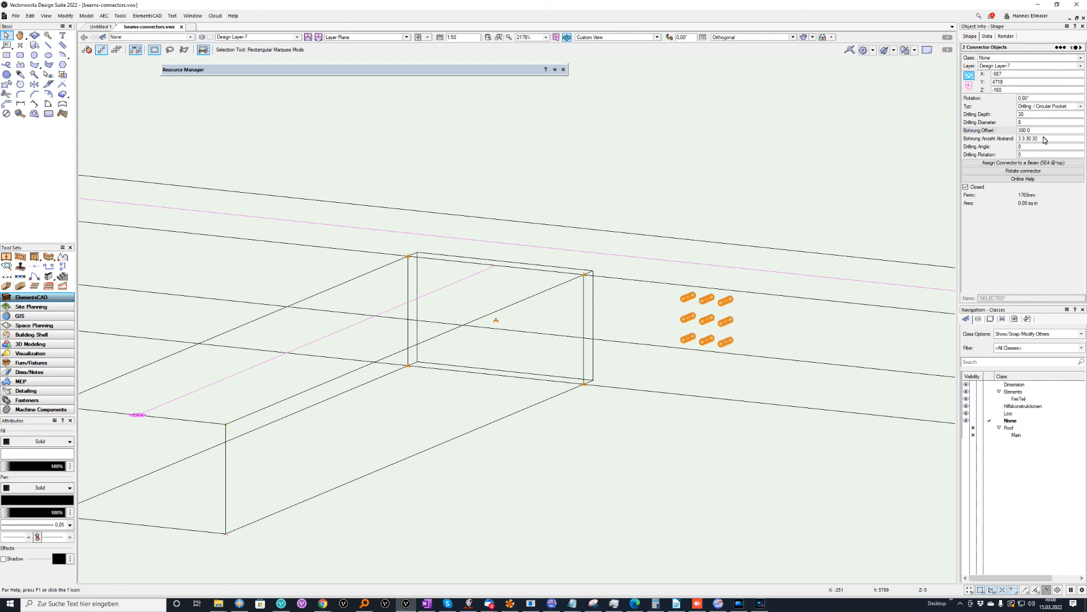
pyautogui.click(1023, 131)
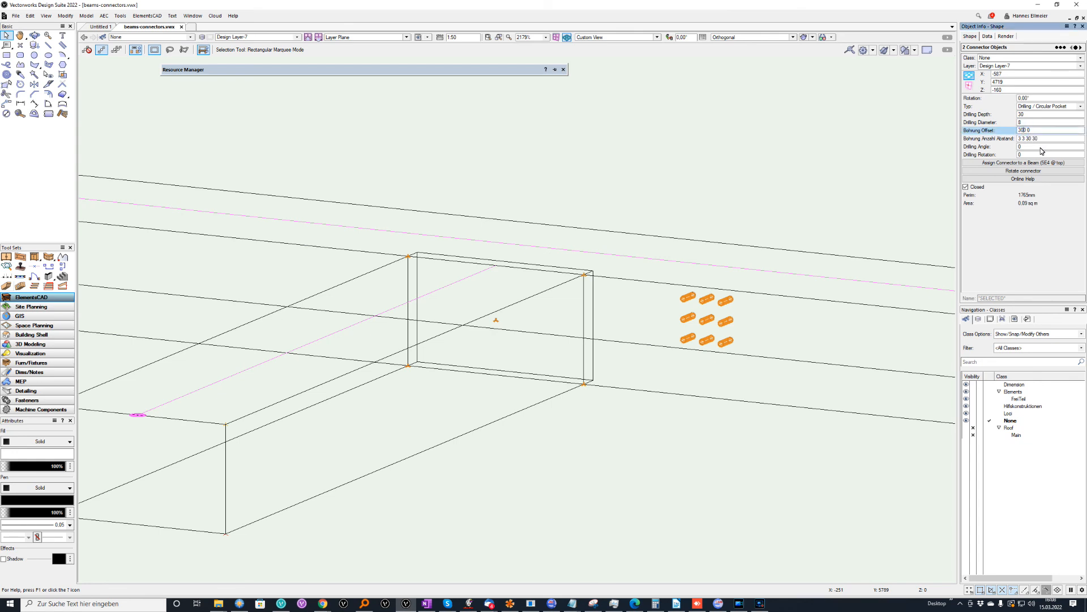
pyautogui.press('Return')
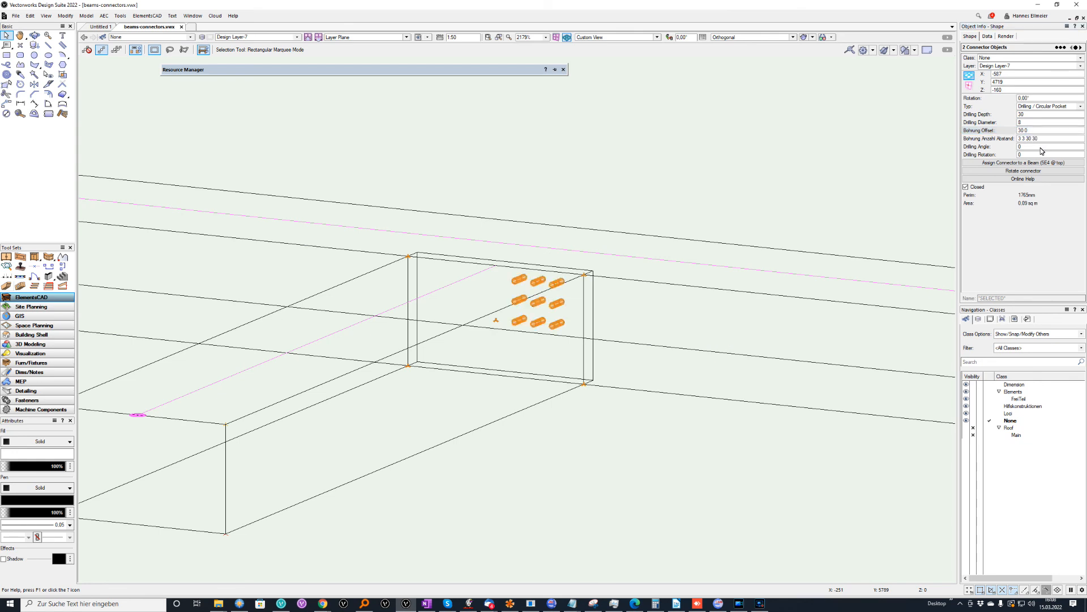
# Reposition the drilling grid in both directions by setting the Bohrung Offset to -30 -30
pyautogui.click(1018, 130)
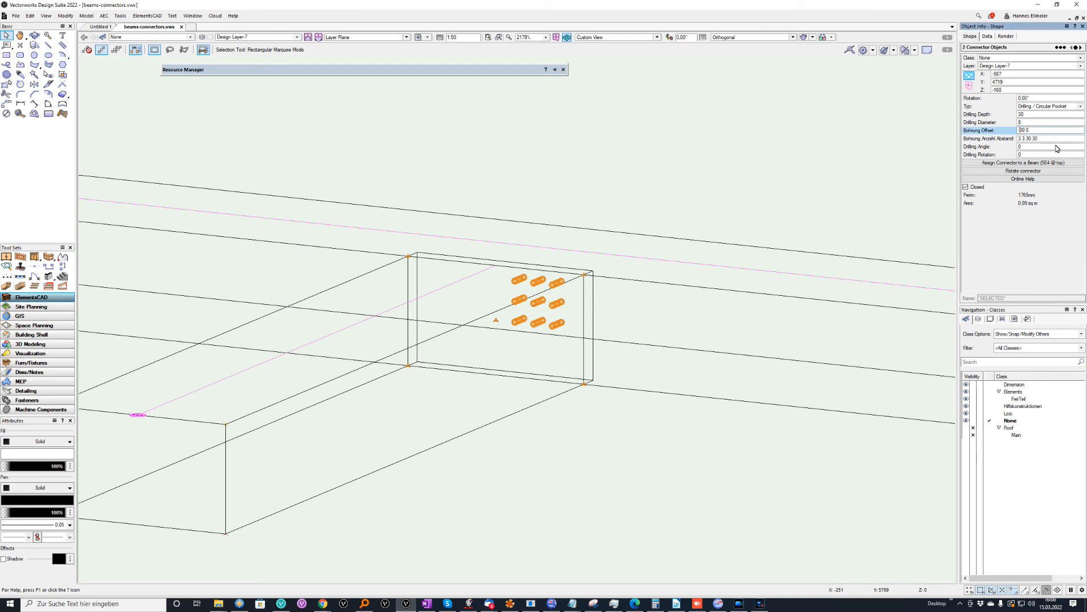
pyautogui.write('-')
pyautogui.press('Return')
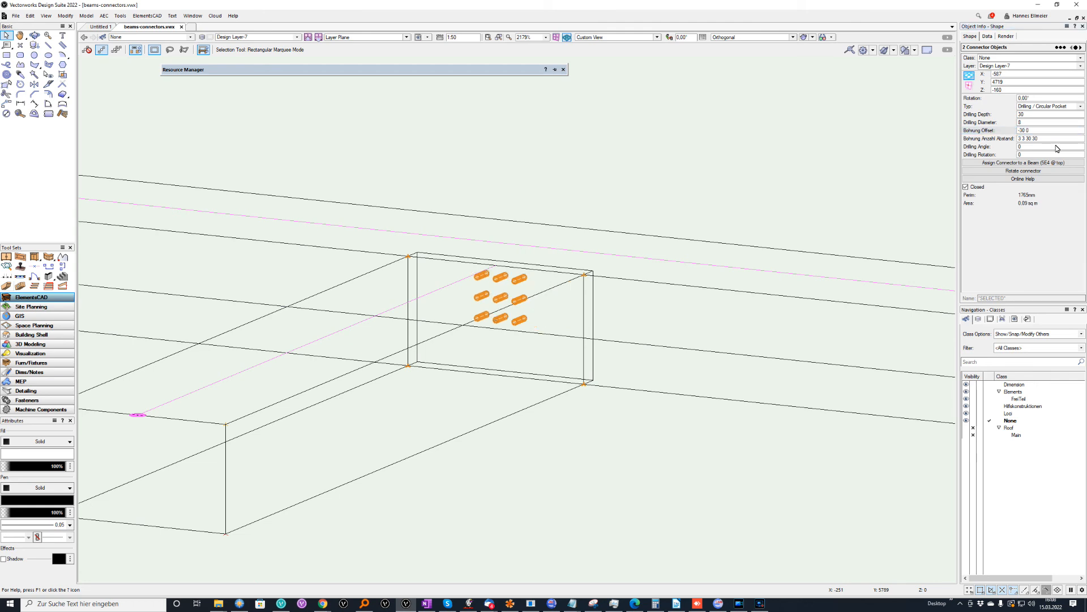
pyautogui.click(1028, 131)
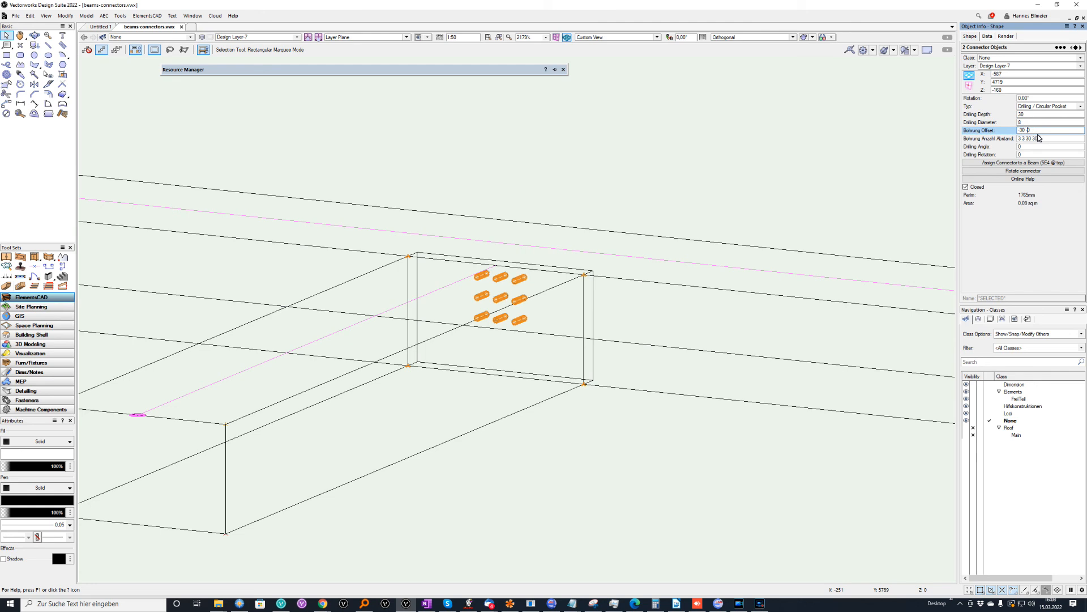
pyautogui.press('Return')
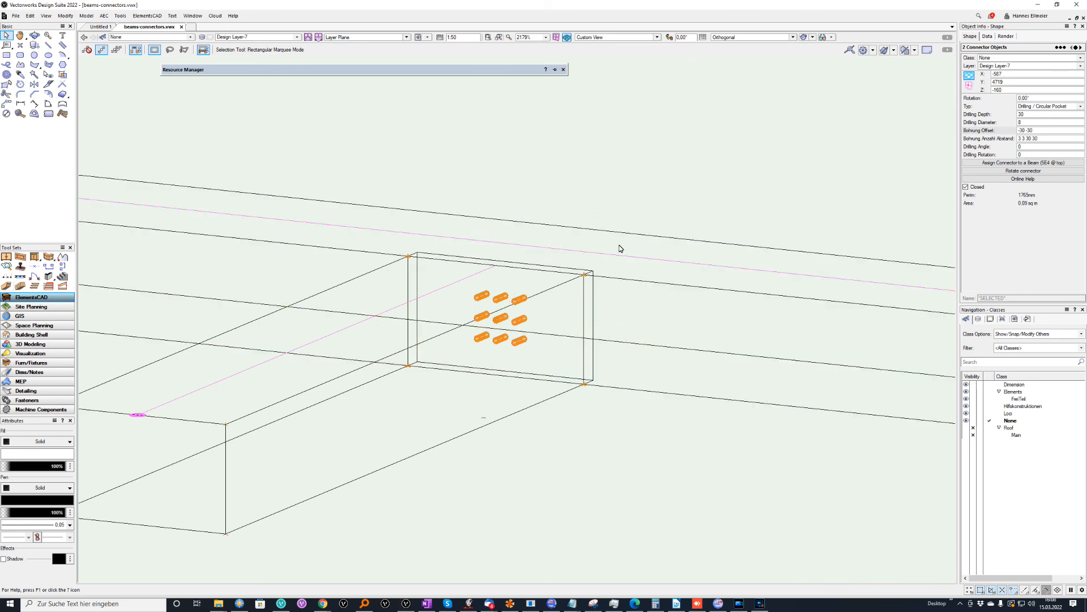
# Select the long main beam and regenerate it with the ElementsCAD command so it matches the drilling connectors
pyautogui.click(637, 180)
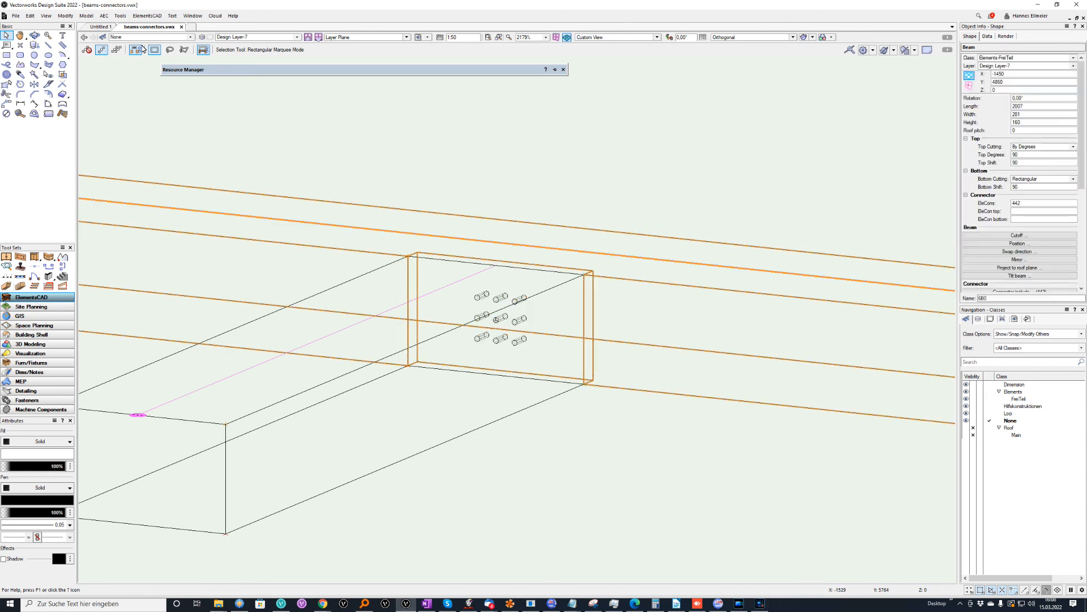
pyautogui.click(147, 16)
pyautogui.click(161, 89)
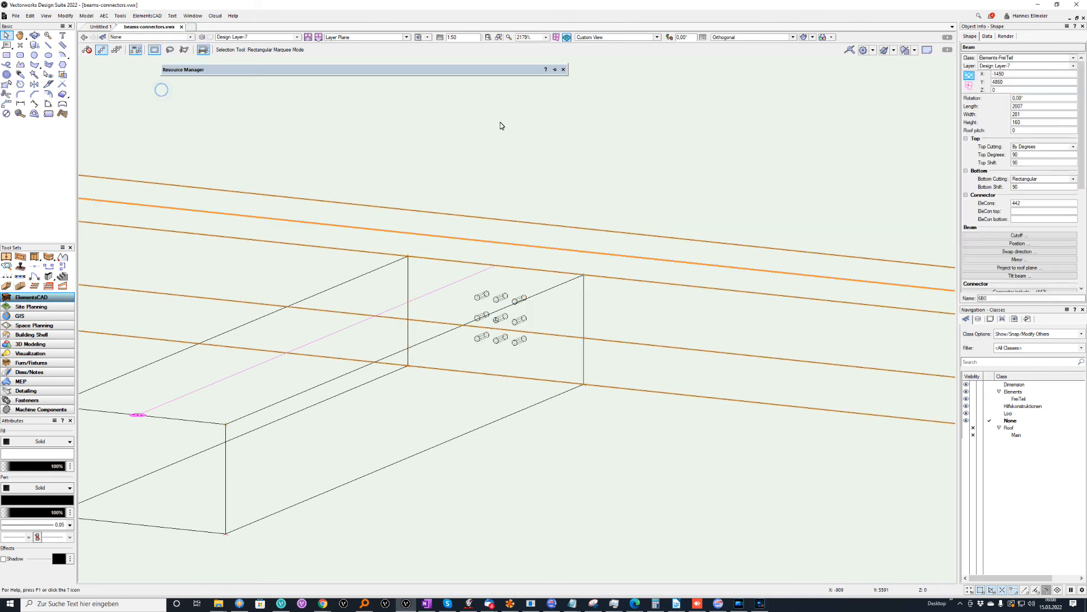